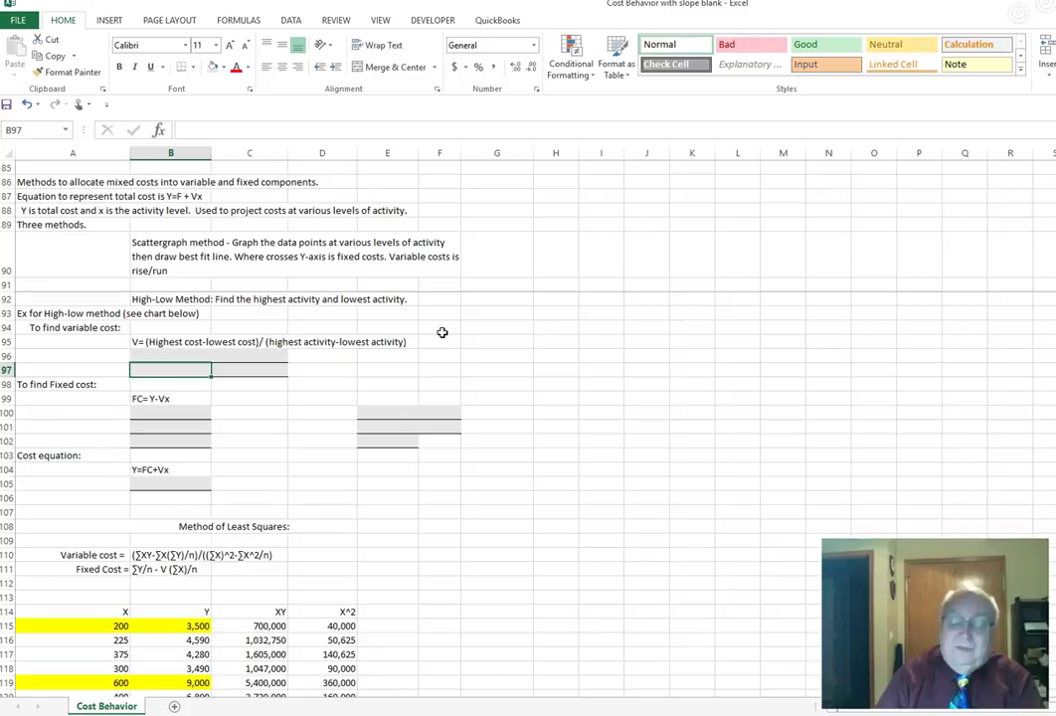
- Review the scattergraph and high-low method notes and the highlighted highest and lowest activity rows in the X and Y data
left_click(223, 261)
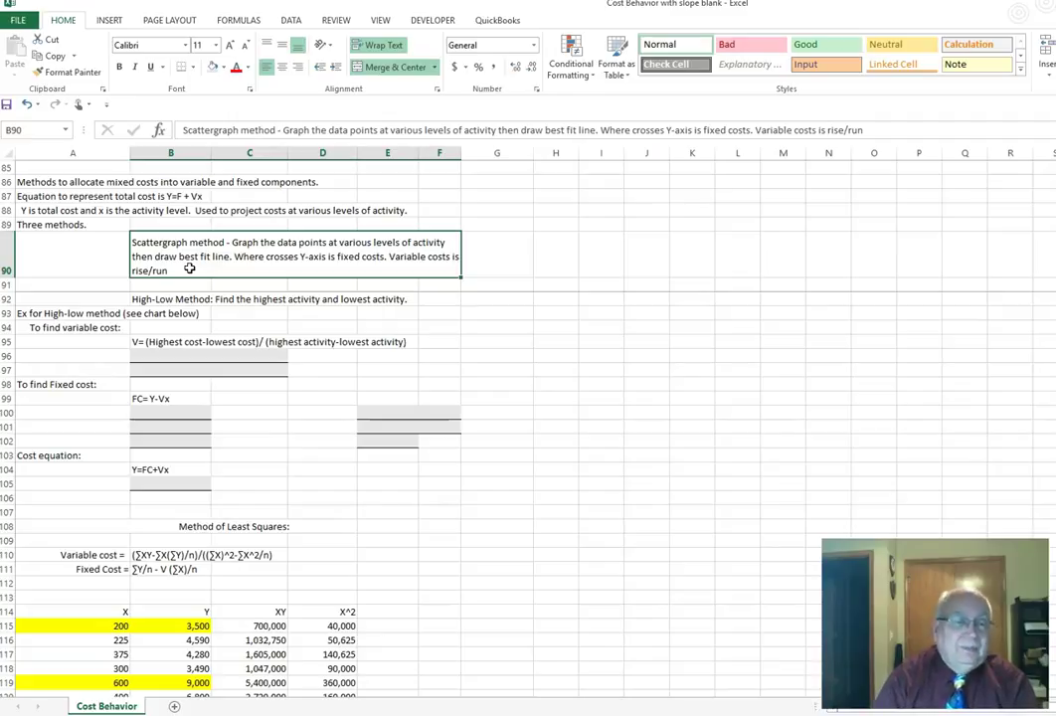
scroll(189, 269, "down", 2)
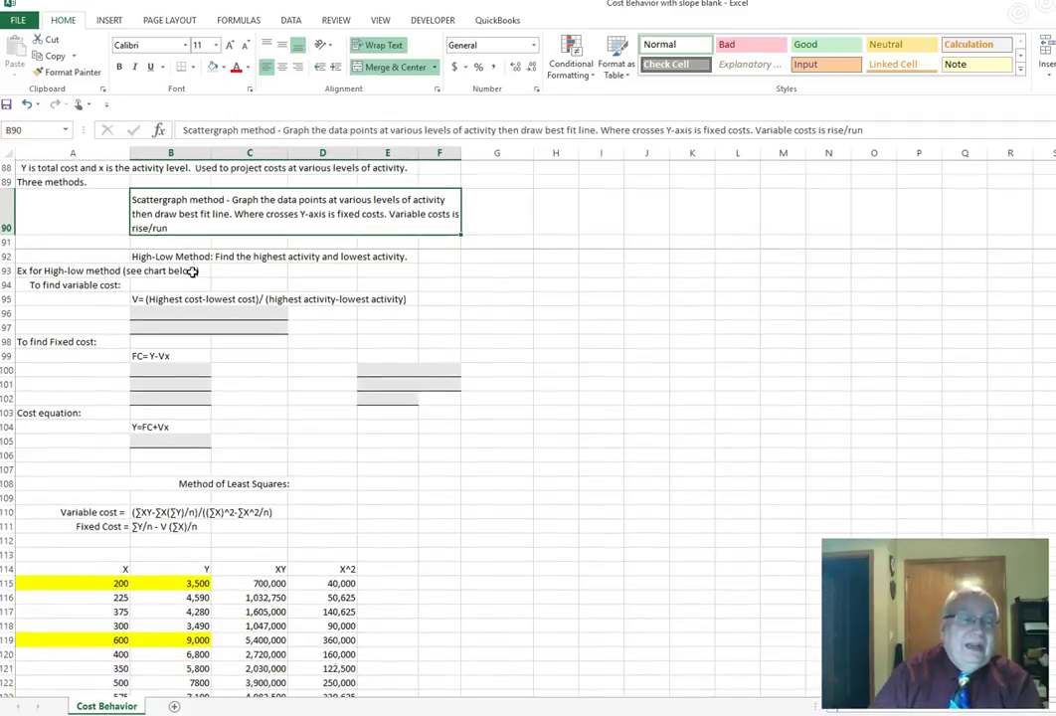
left_click(182, 237)
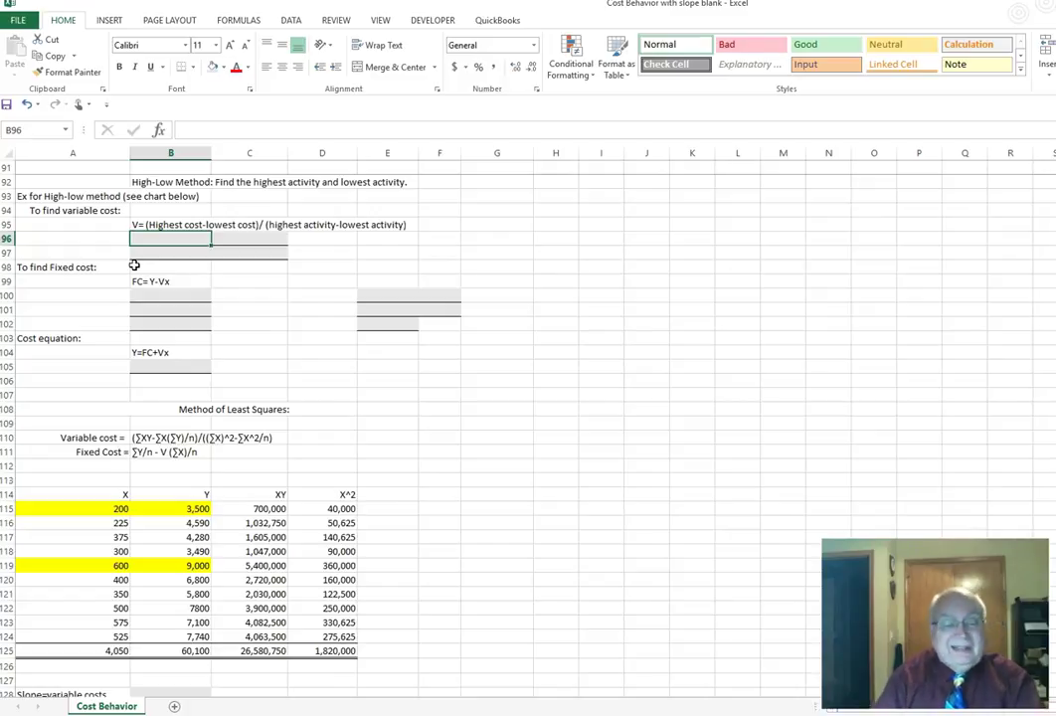
left_click(93, 564)
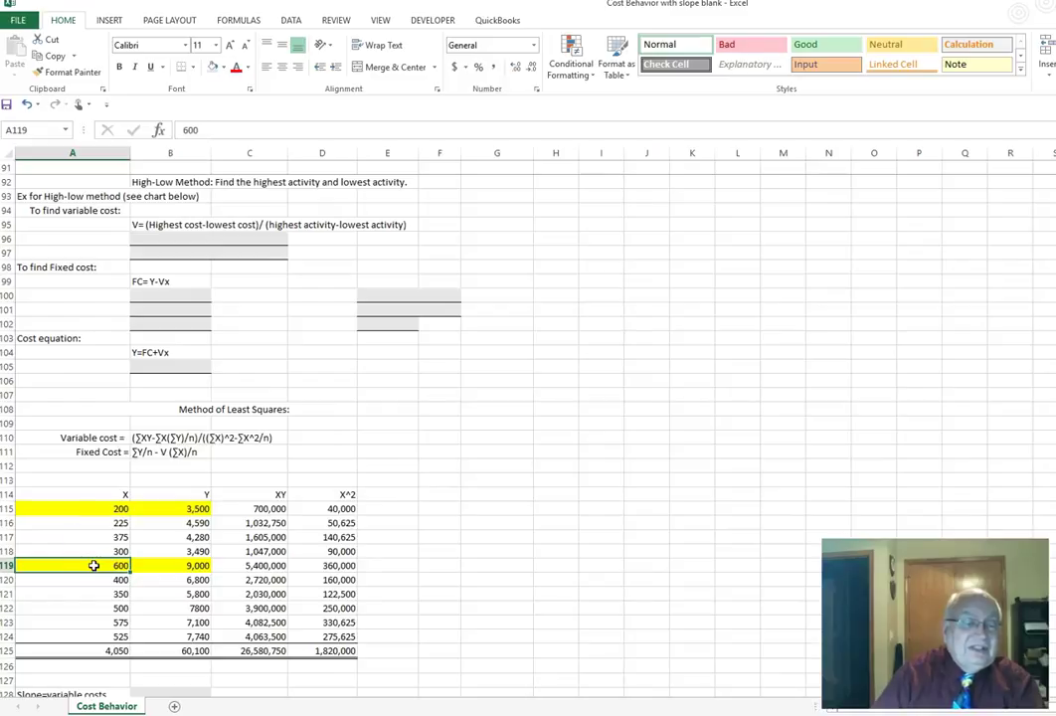
left_click(102, 506)
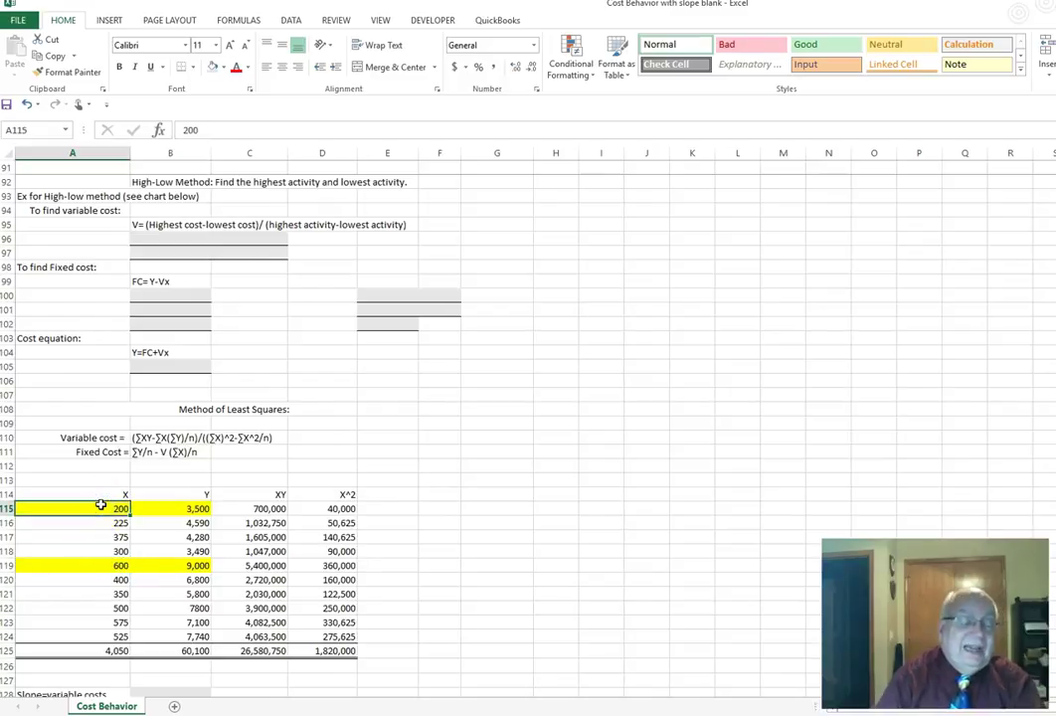
left_click(89, 565)
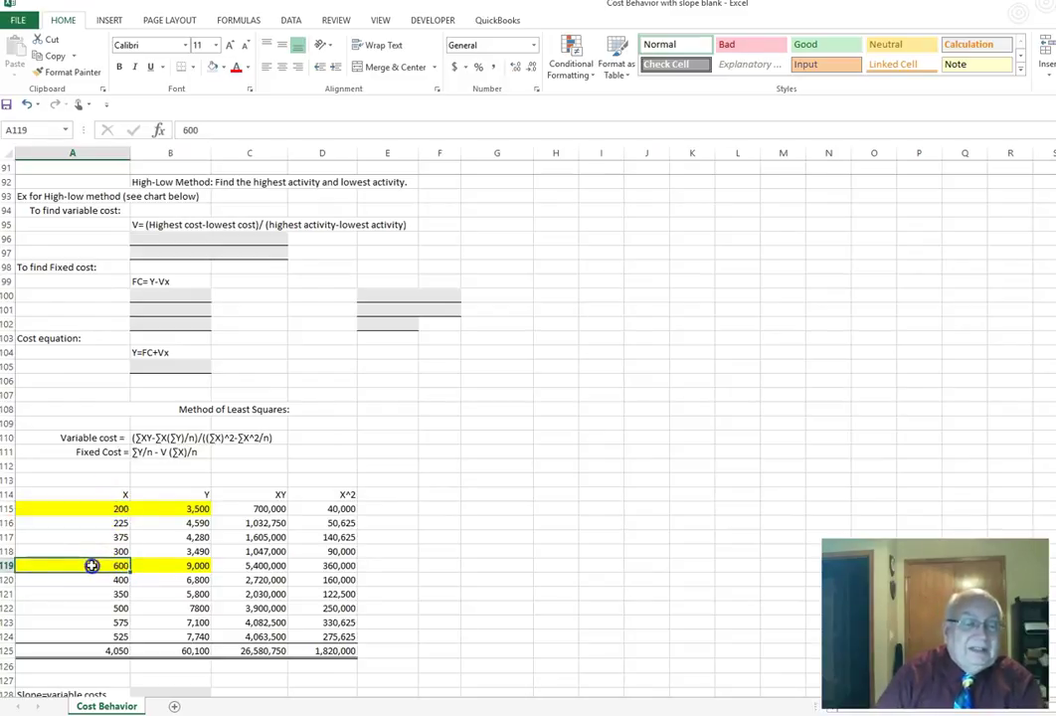
left_click(179, 565)
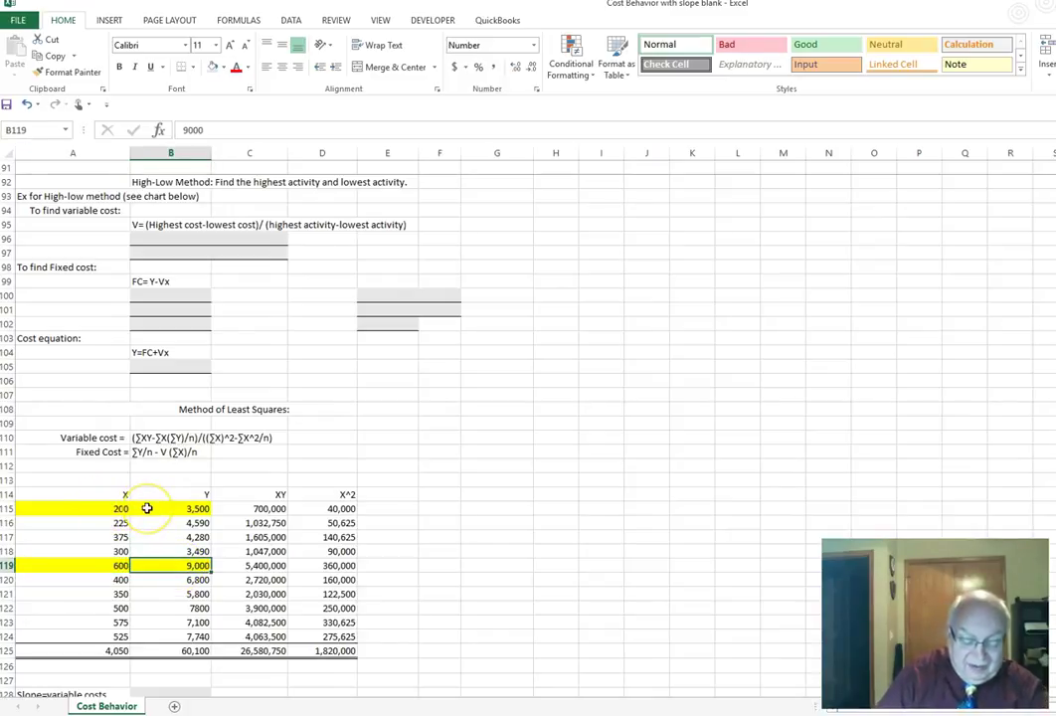
- Enter the variable cost calculation vc=(9,000-3,500)/(600-200) as text in cell B96
left_click(156, 239)
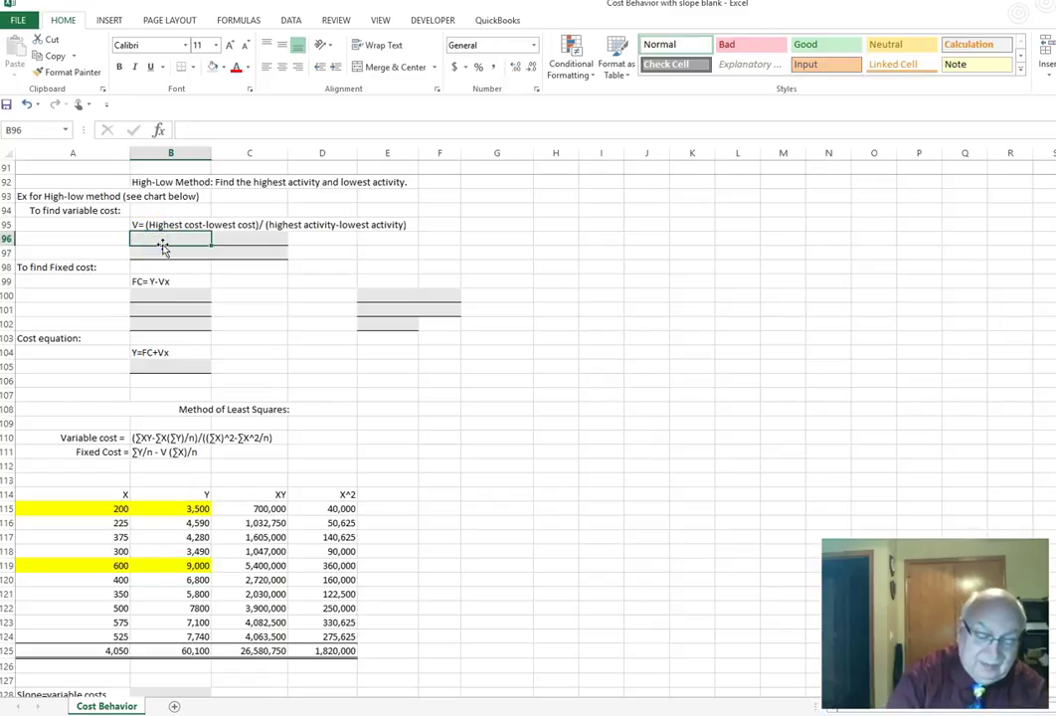
type("vc")
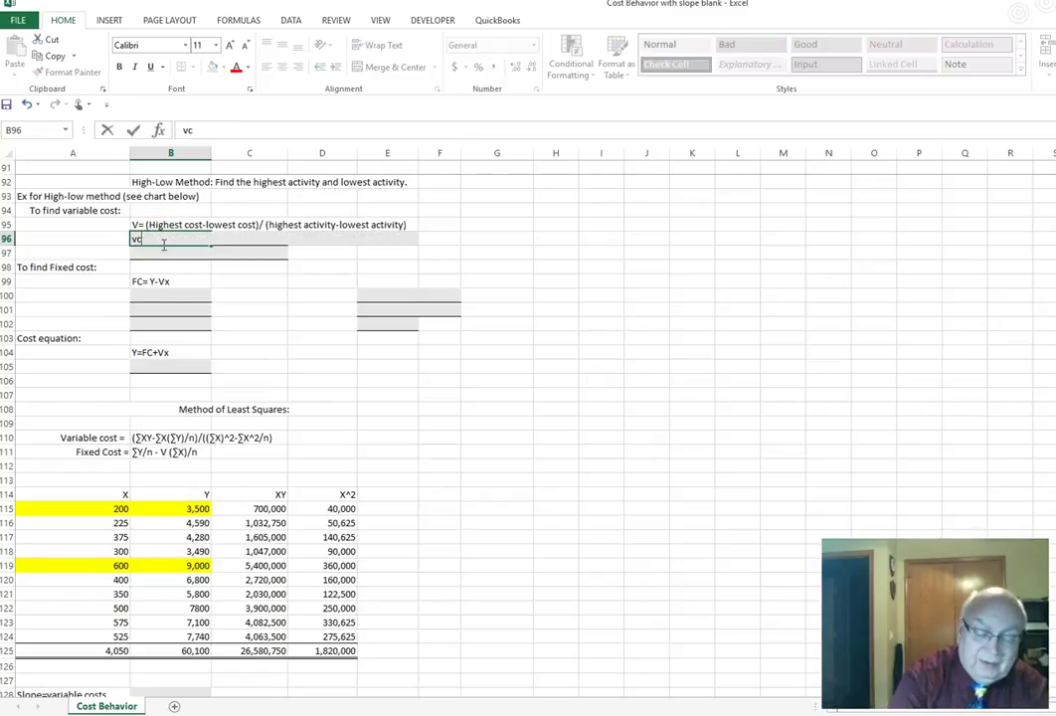
type("=(9")
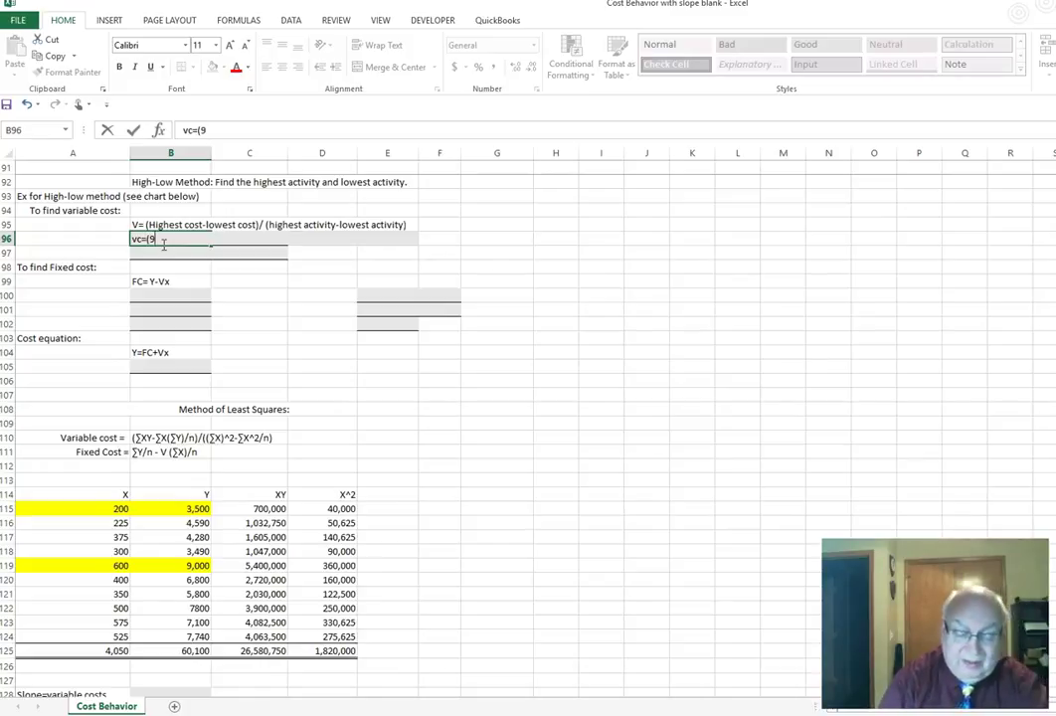
type(",000-3,5")
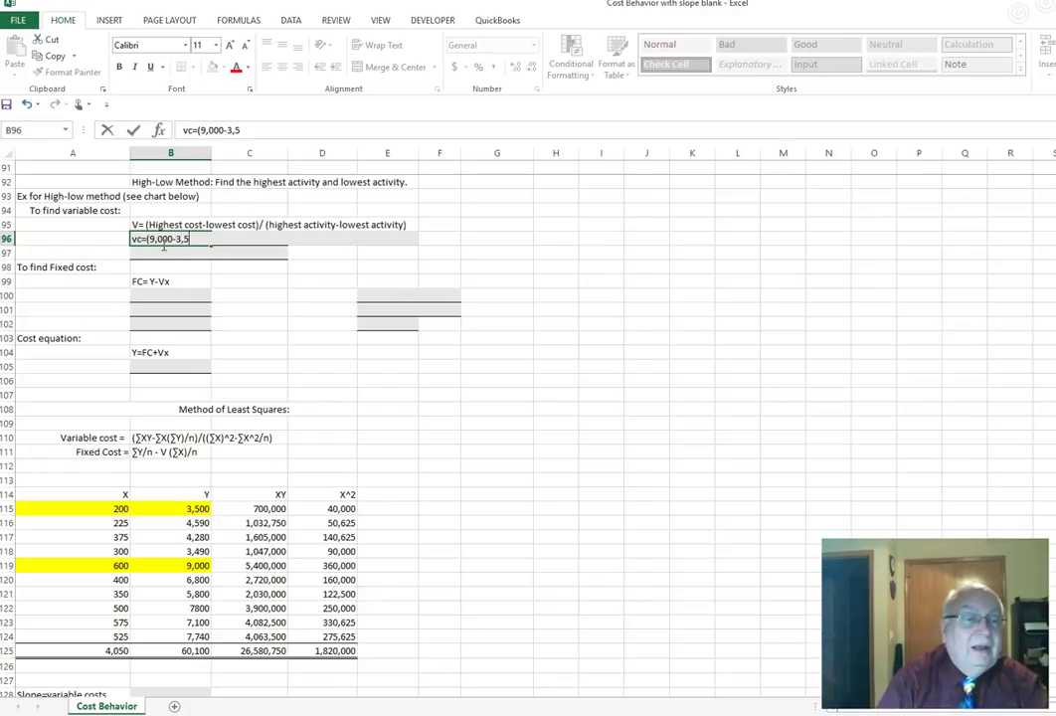
type("00)")
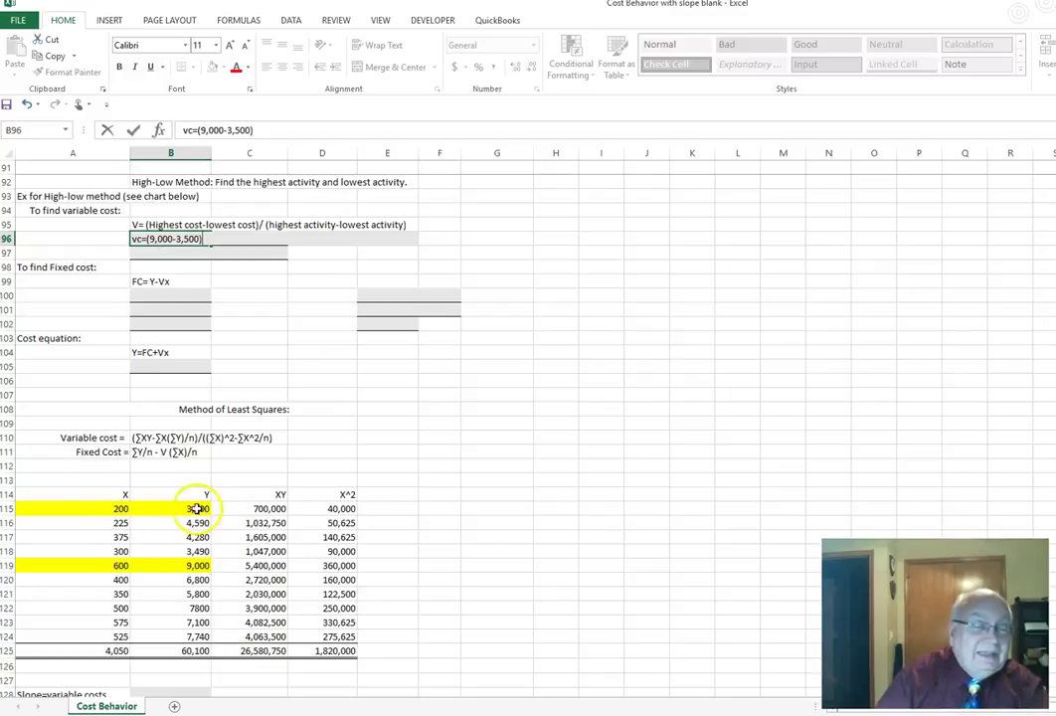
type("/(")
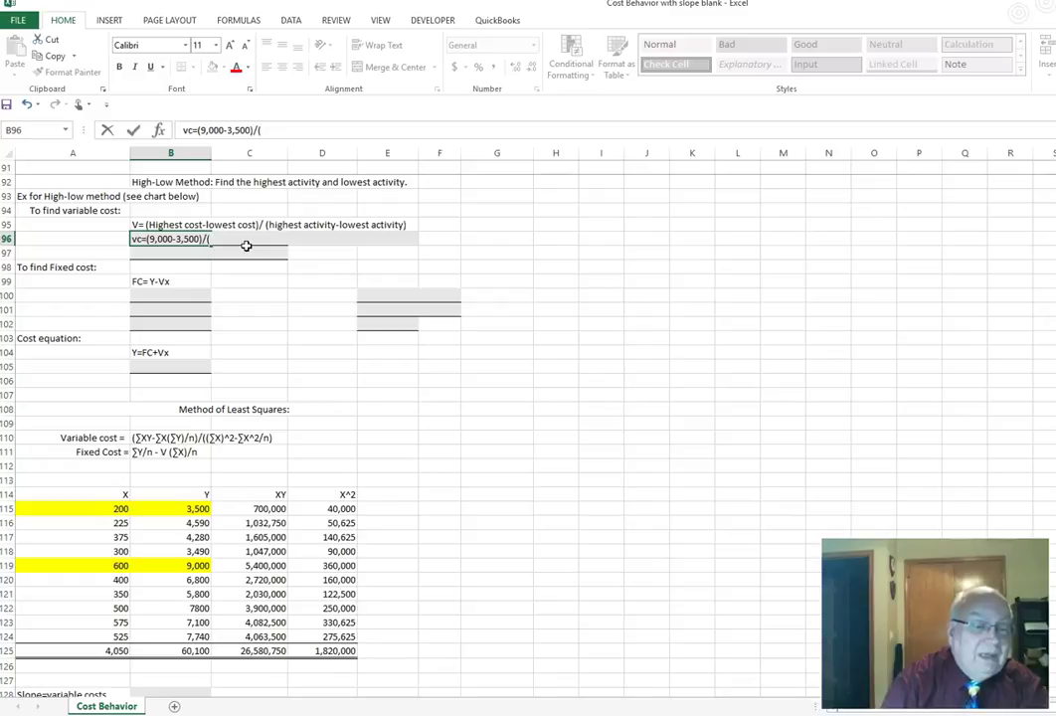
type("600-200)")
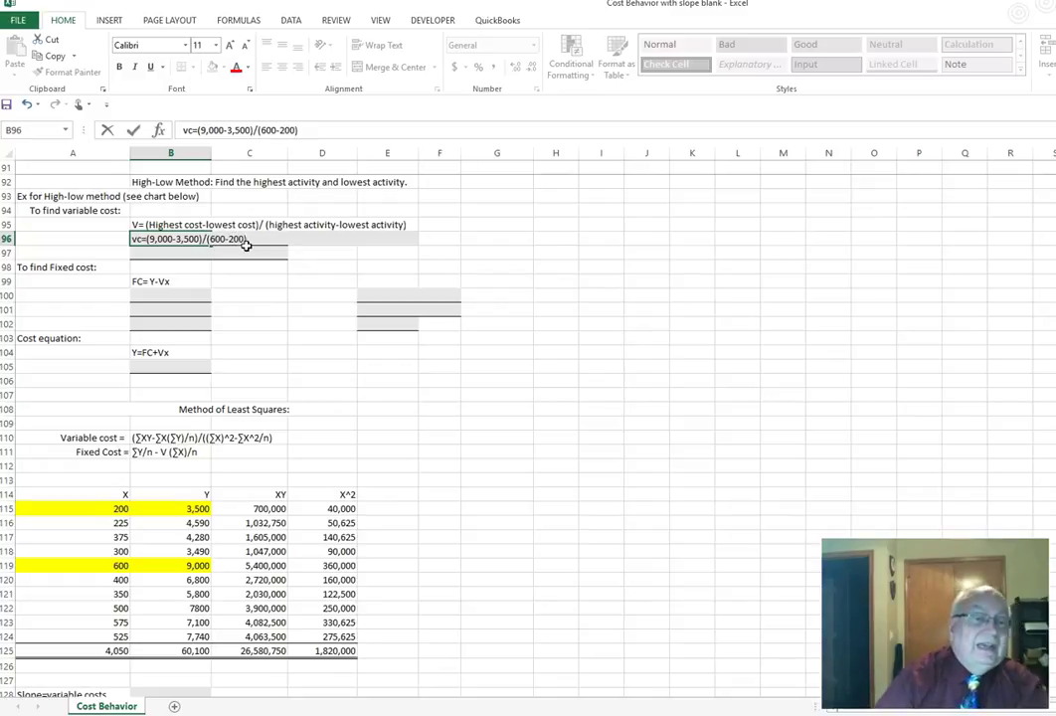
- Enter the simplified variable cost result 5,500/400= 13.75 in cell B97
left_click(150, 256)
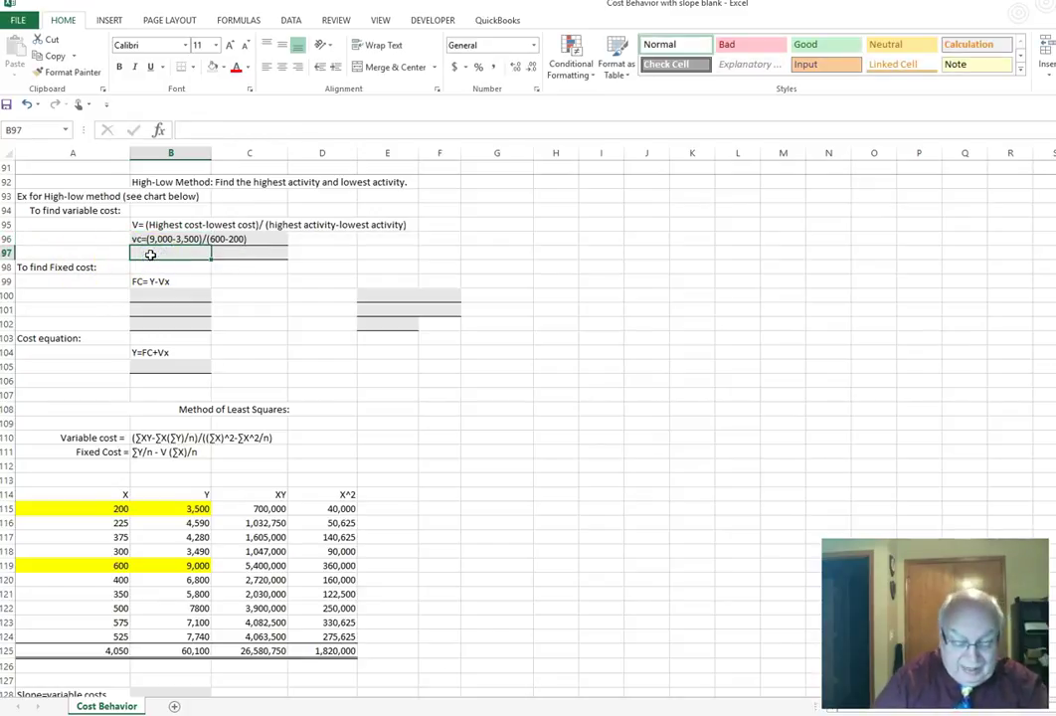
type("5,")
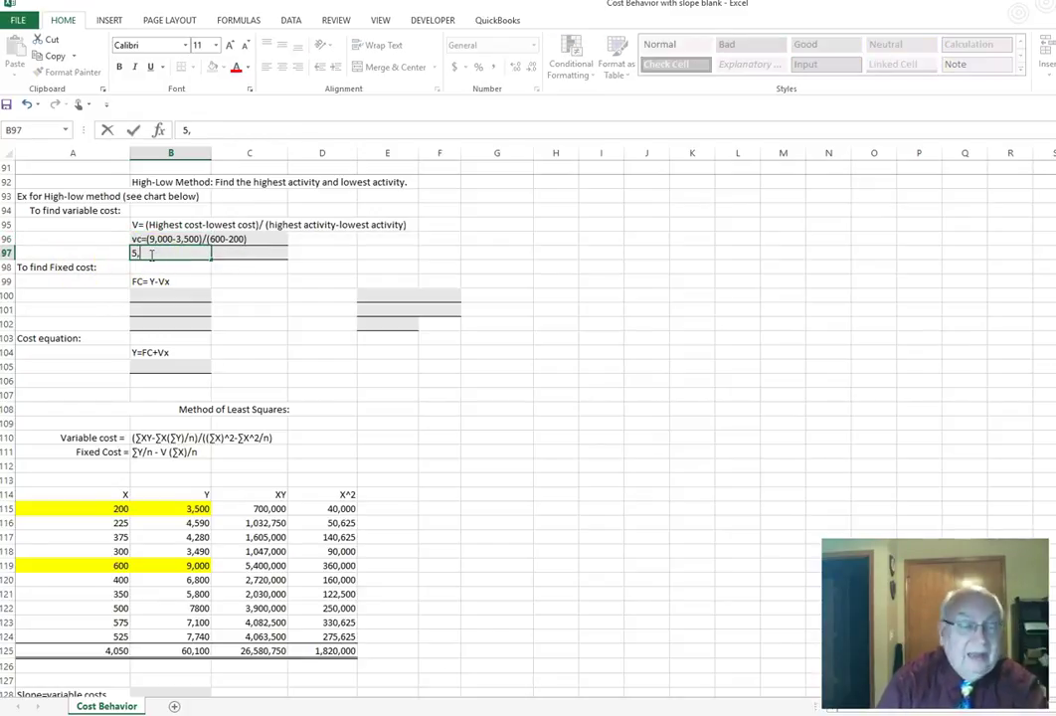
type("500")
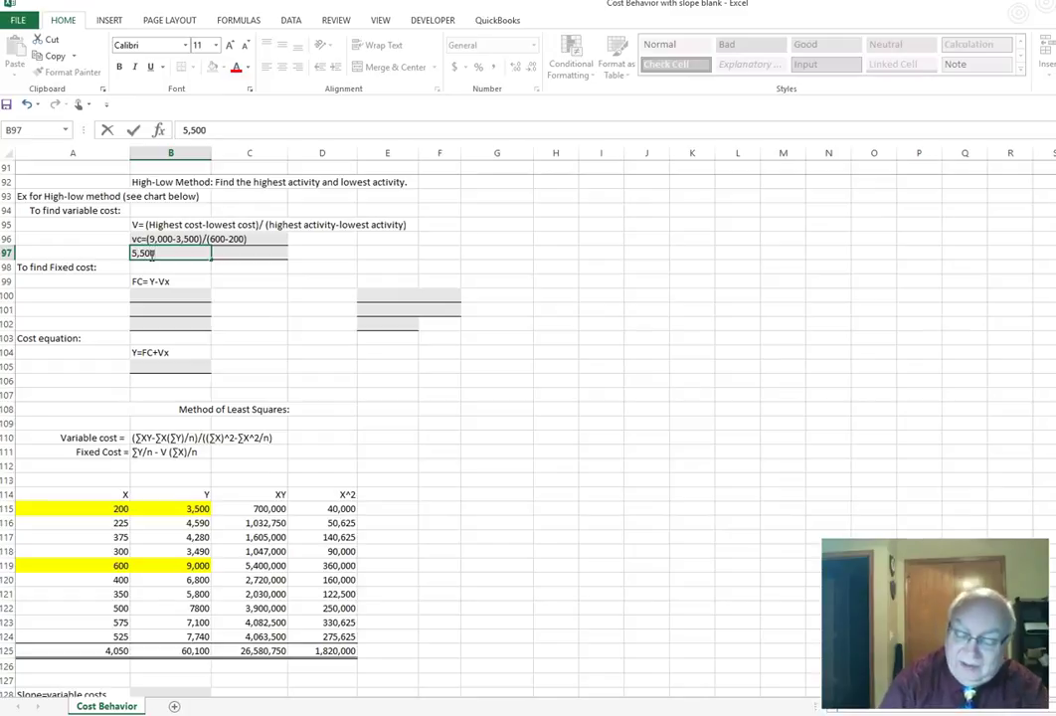
type("/4")
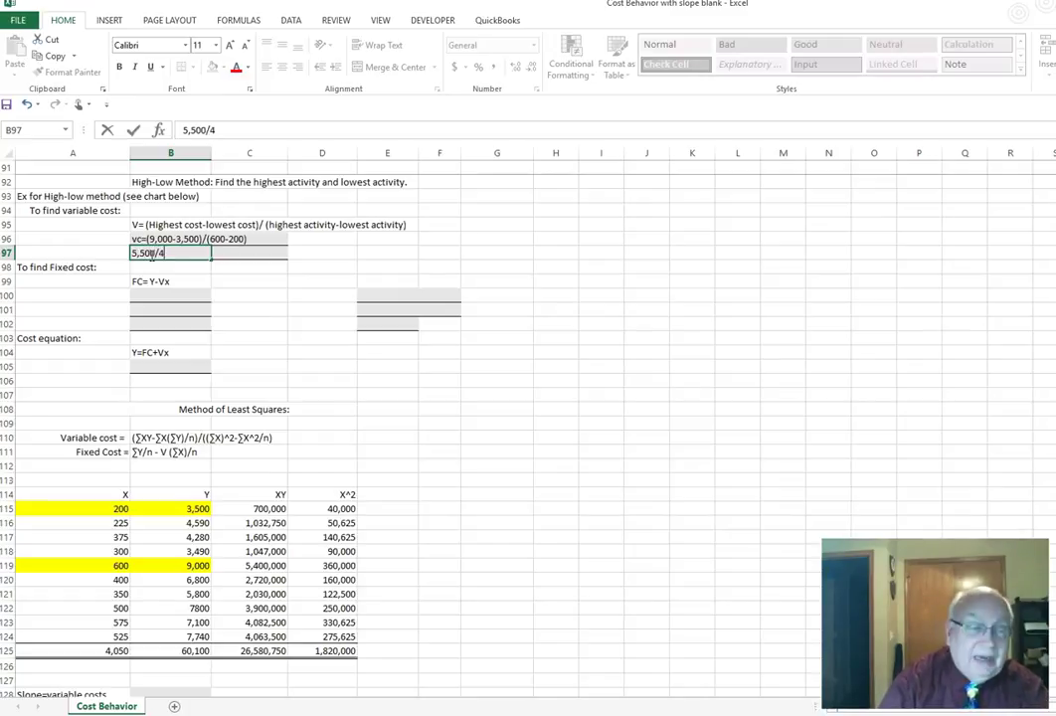
type("00=")
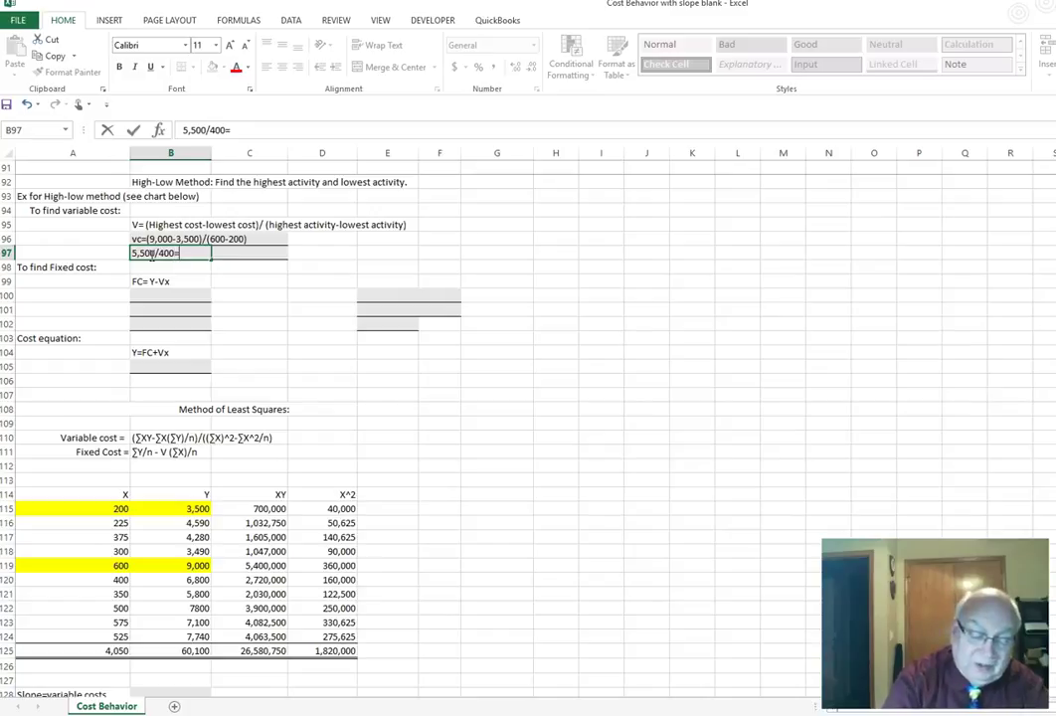
type(" 13.75")
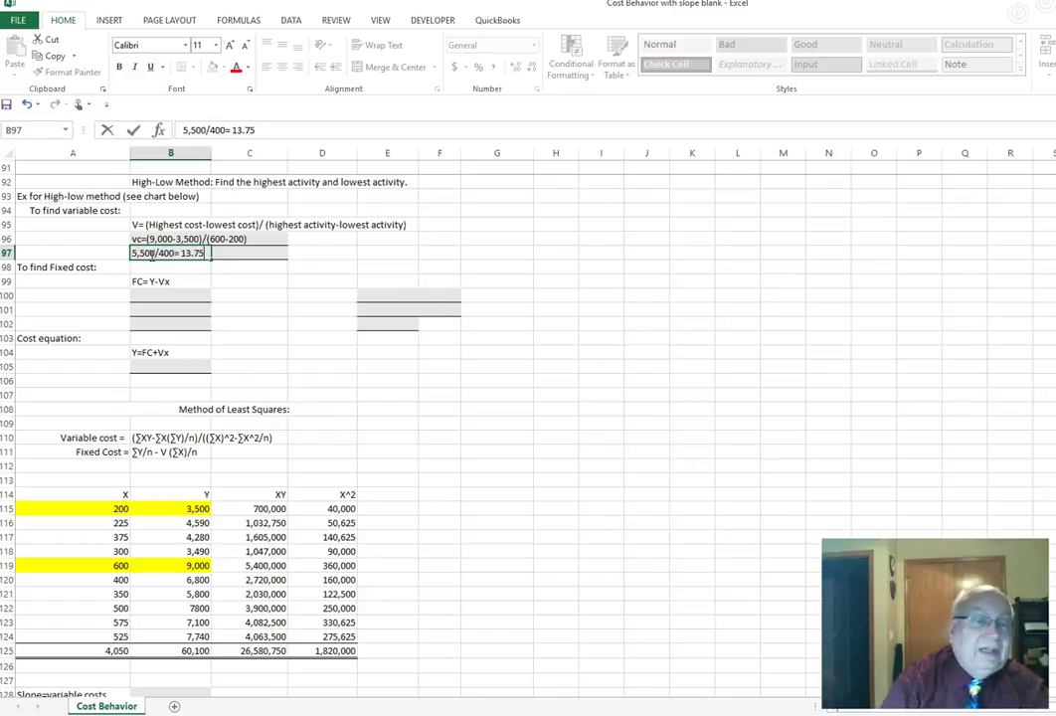
key("Return")
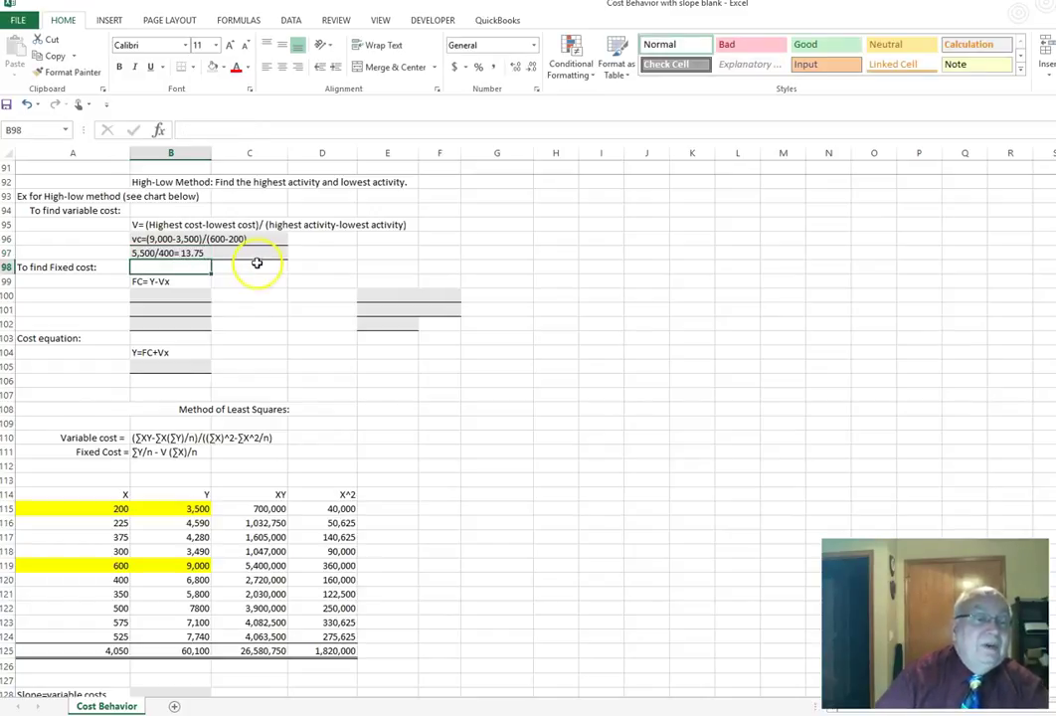
- Enter the fixed cost calculation FC=9,000-13.75*600 as text in cell B100, using the highest activity level
left_click(165, 295)
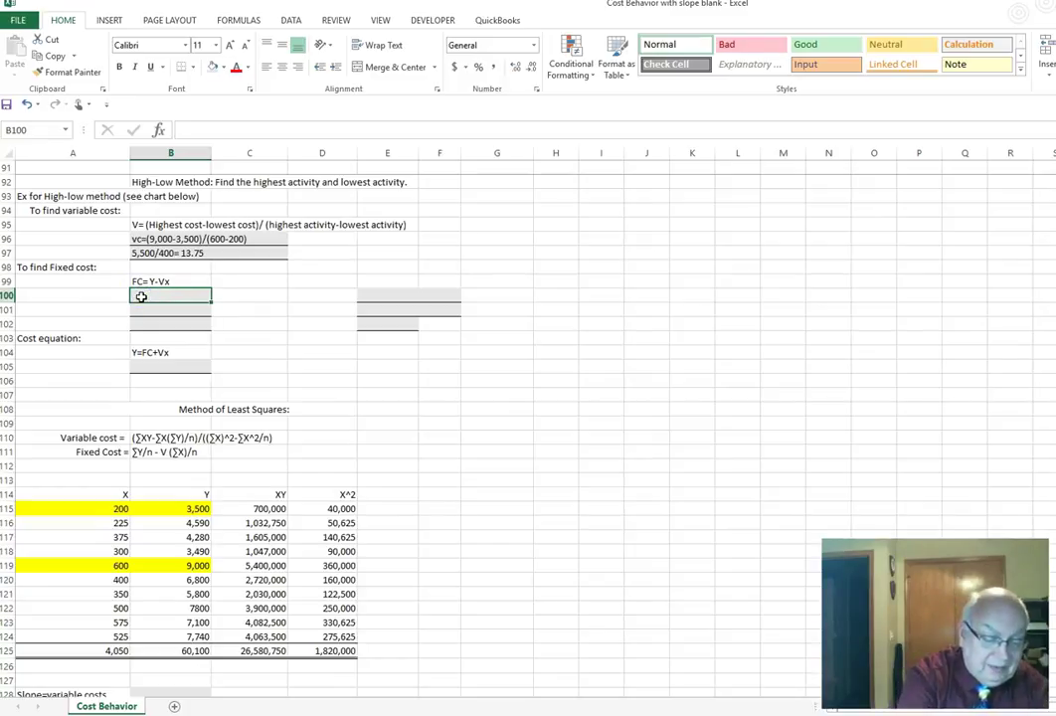
type("F")
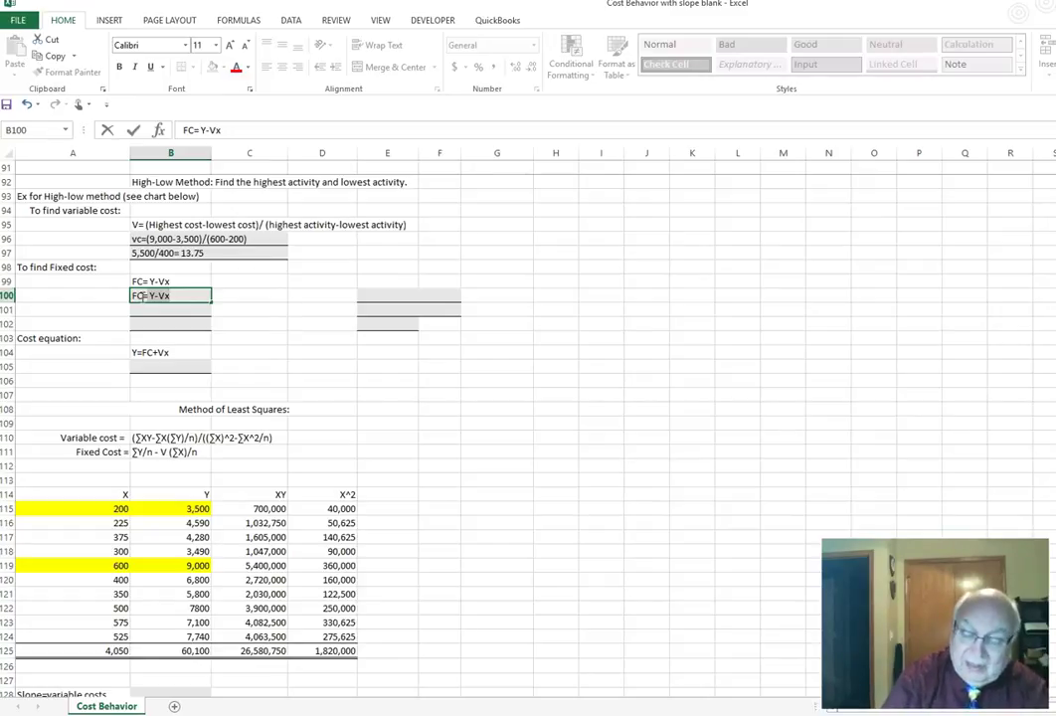
type("C=9")
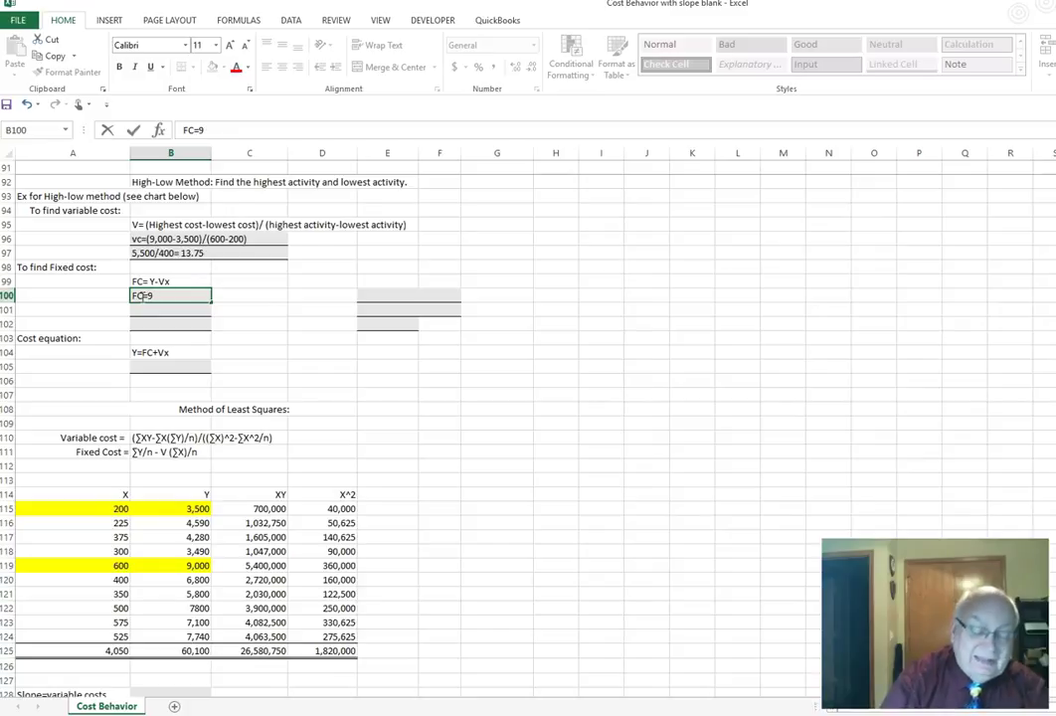
type(",000")
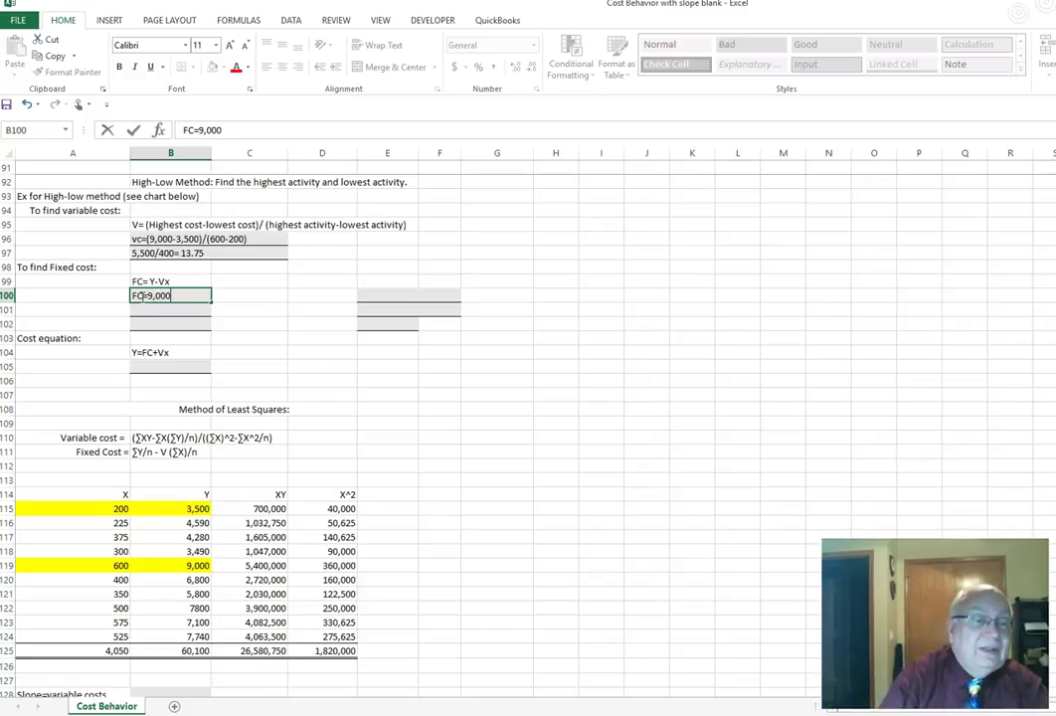
type("-13.75")
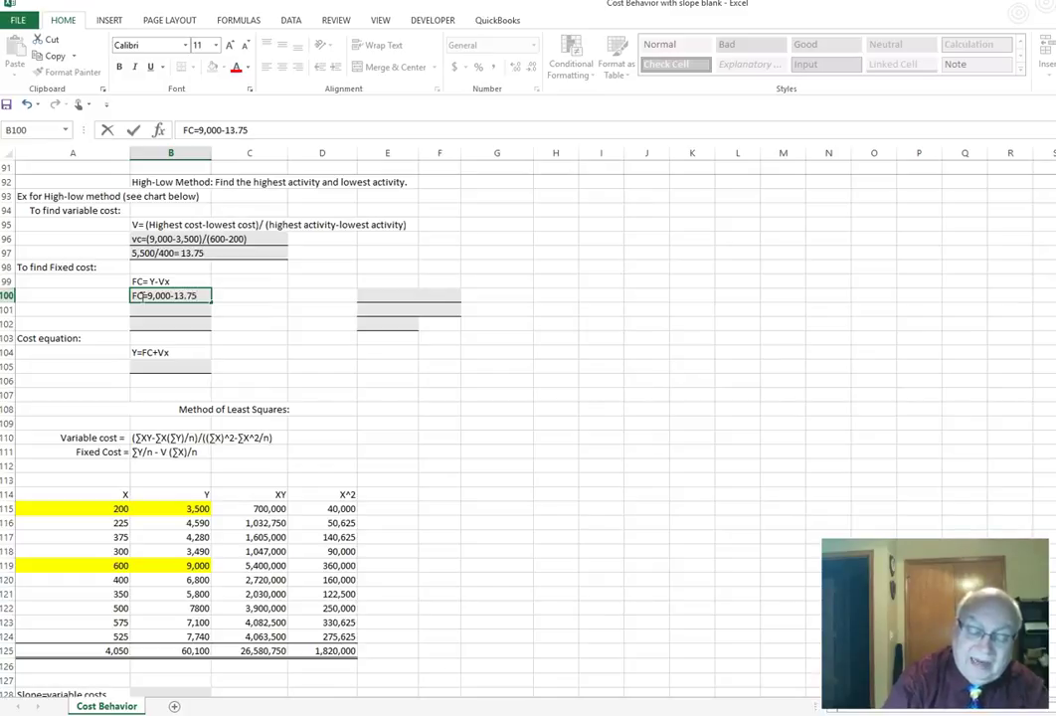
type("*")
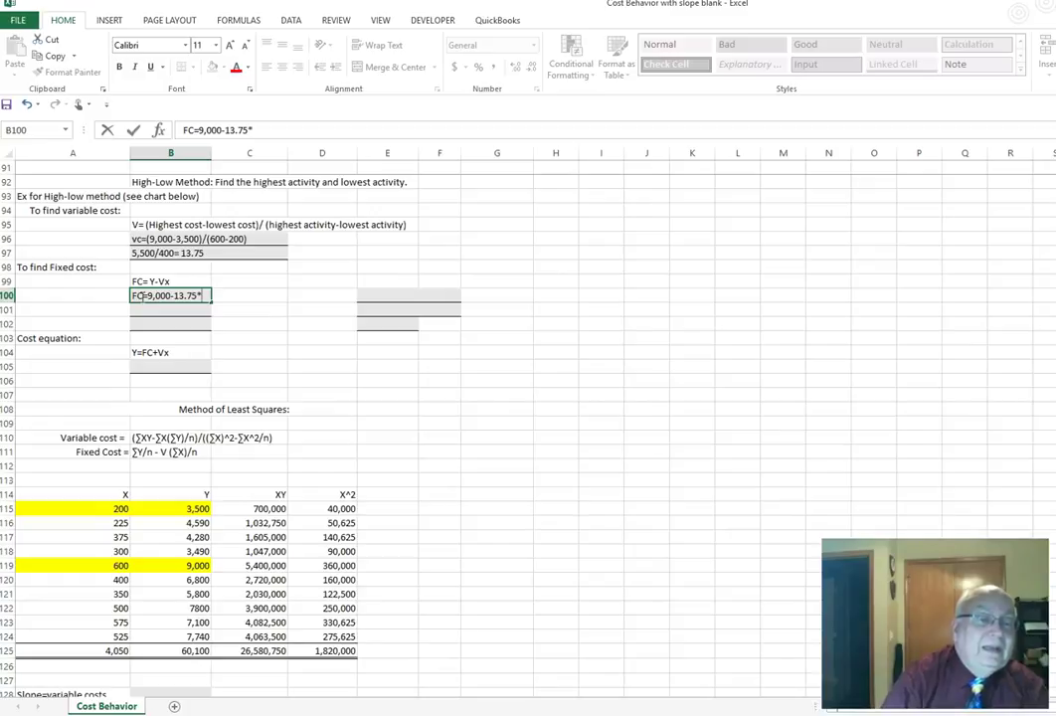
type("600")
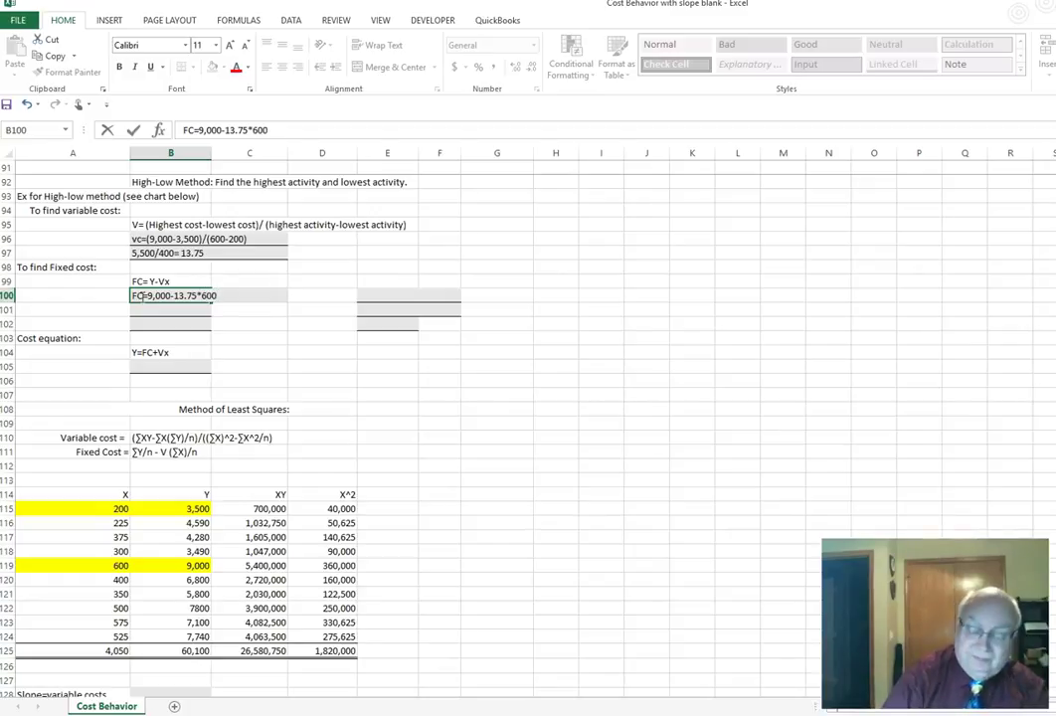
key("Return")
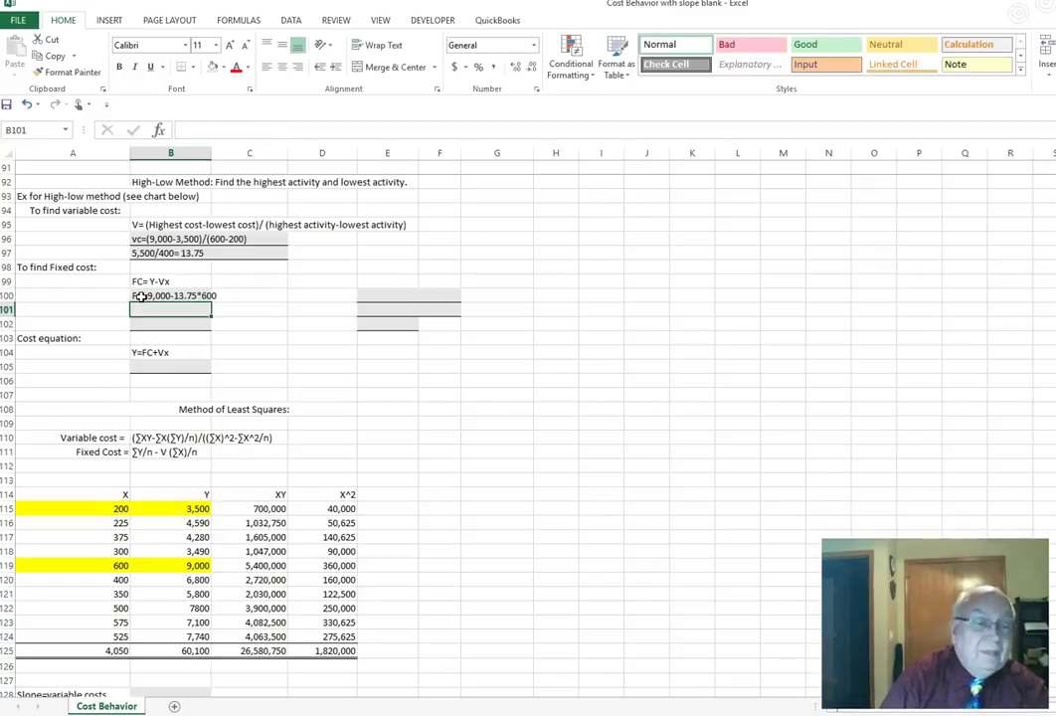
- Work out the fixed cost by entering 9,000-8,250 in cell B101 and 750 in cell B102
type("9,")
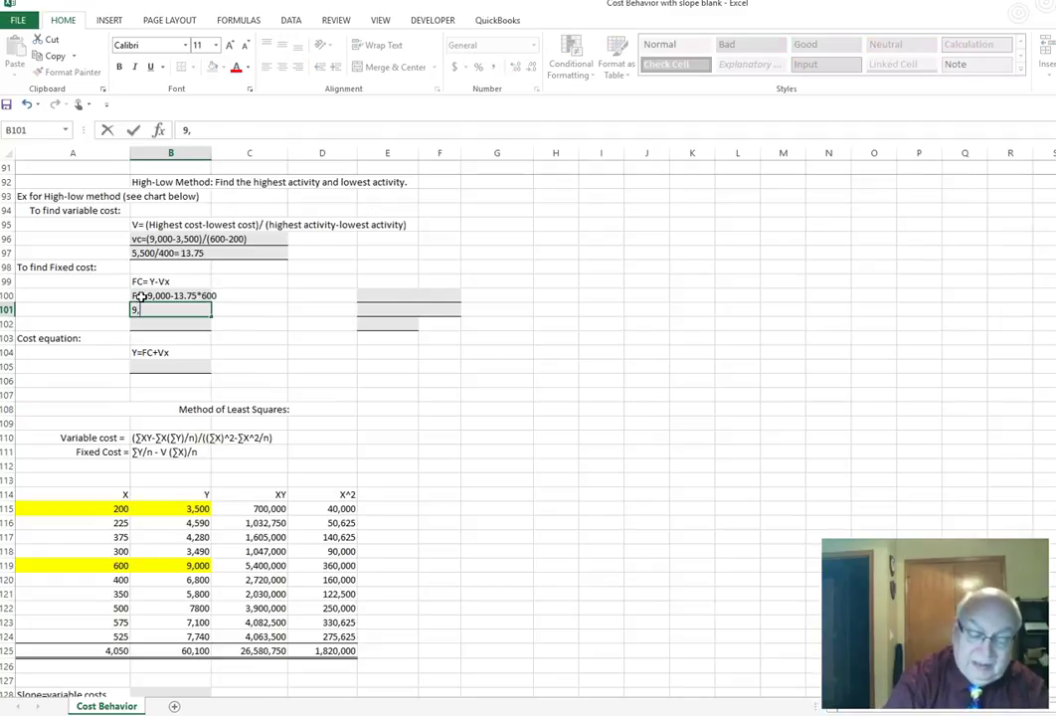
type("000")
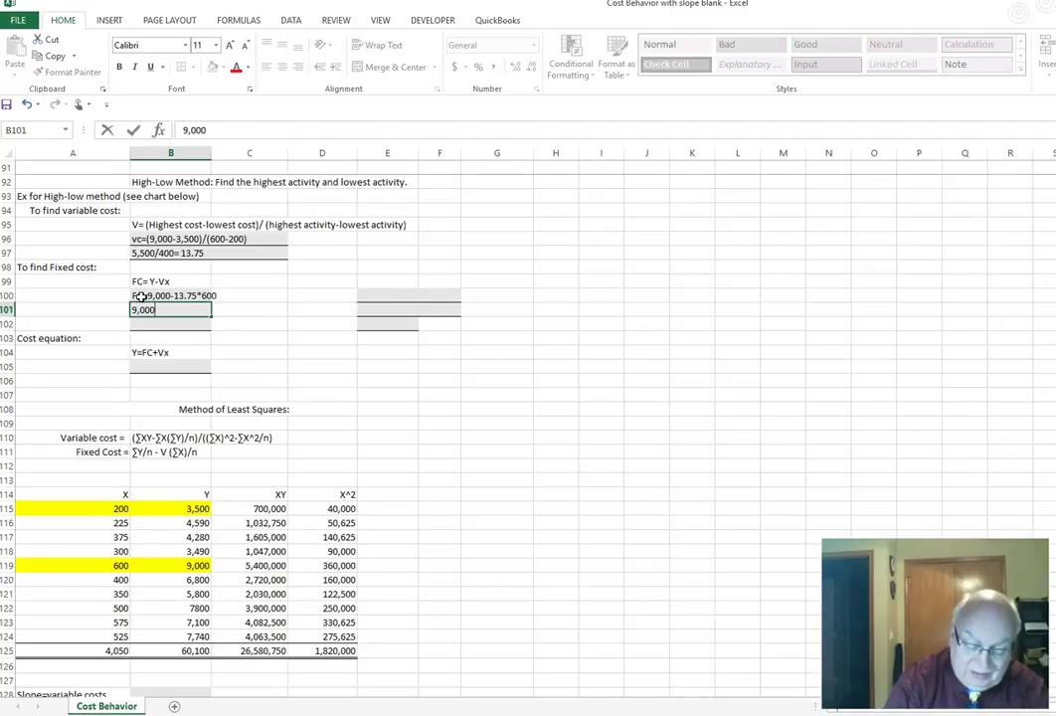
type("-8,")
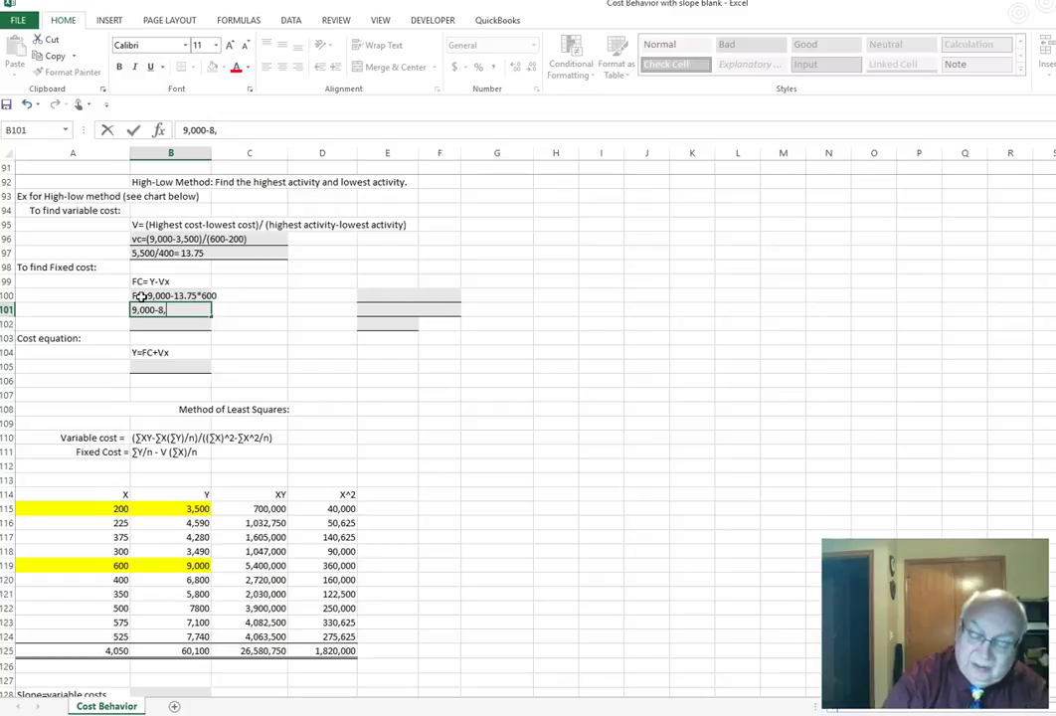
type("250")
key("Return")
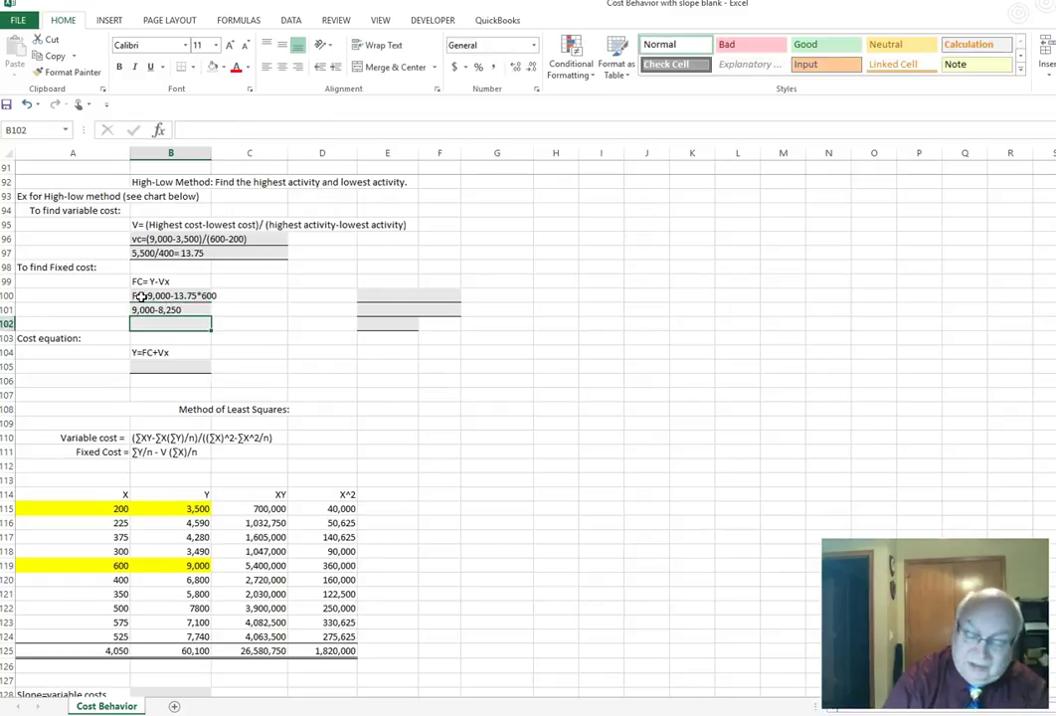
type("750")
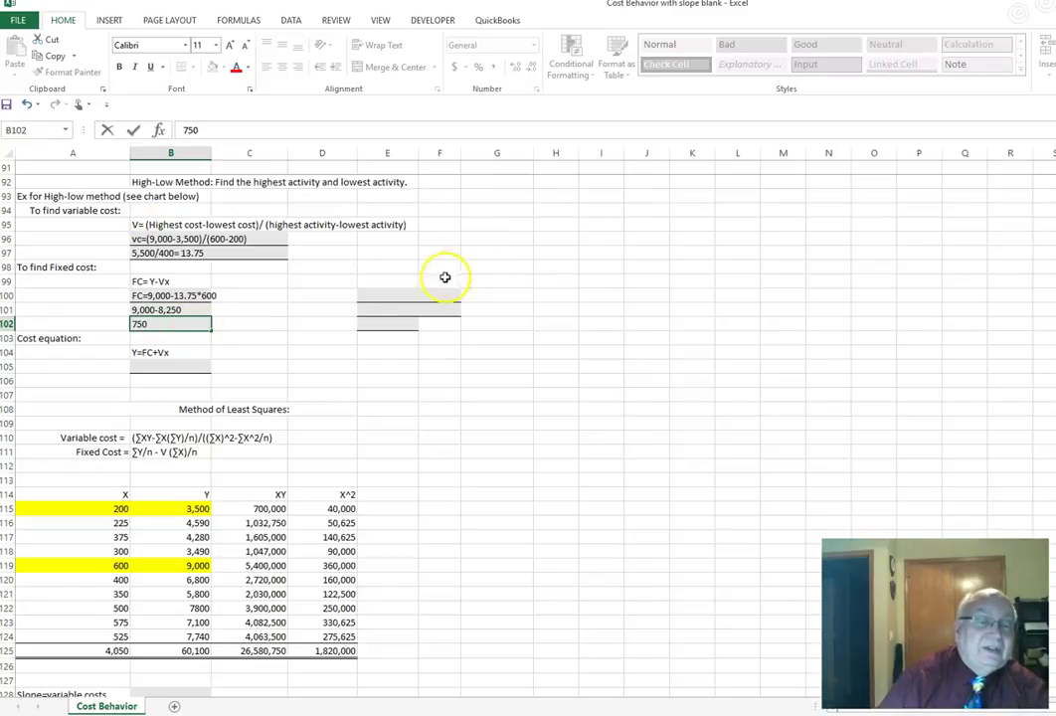
left_click(390, 288)
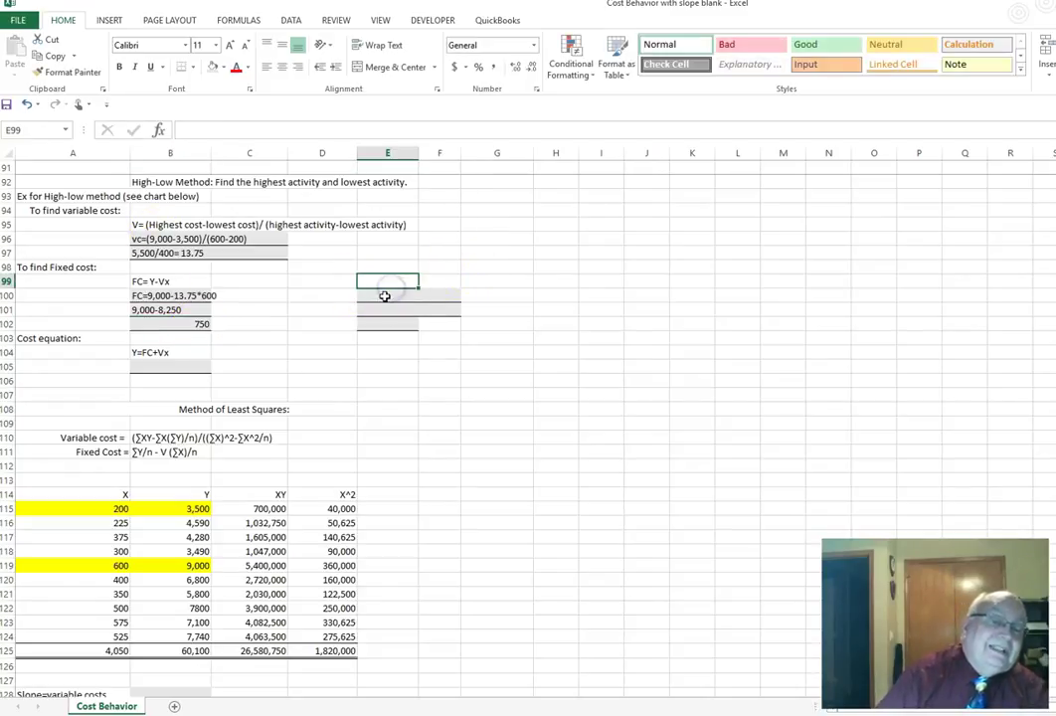
- Enter the fixed cost calculation FC=3,500-13.75*200 as text in cell E100, using the lowest activity level
left_click(391, 295)
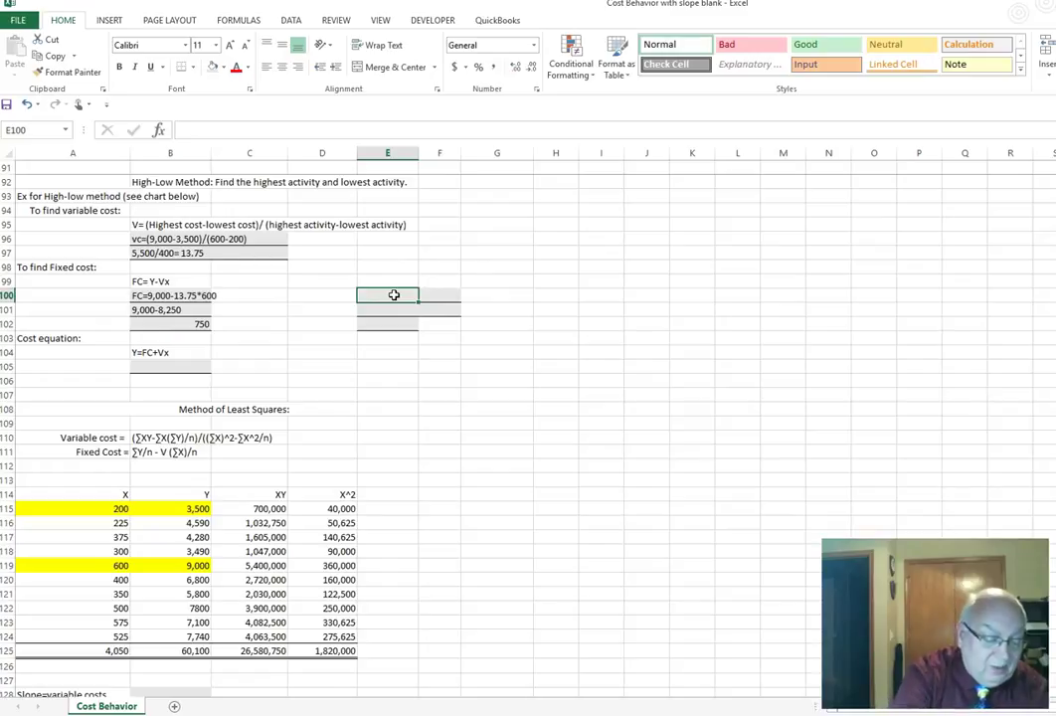
type("FC=")
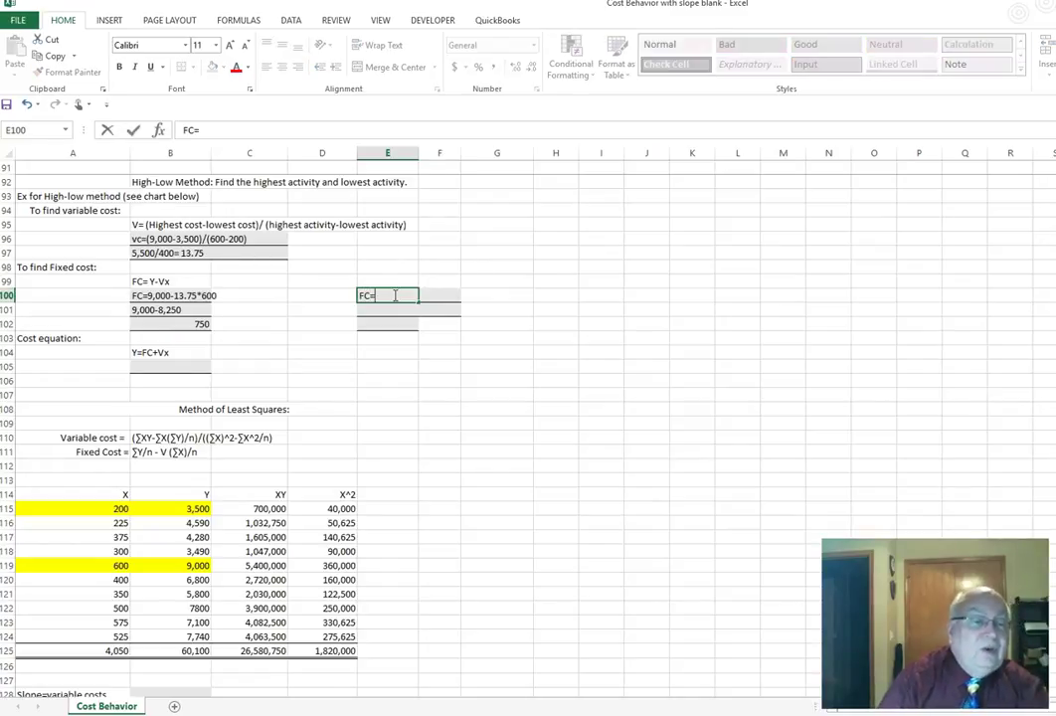
type("3")
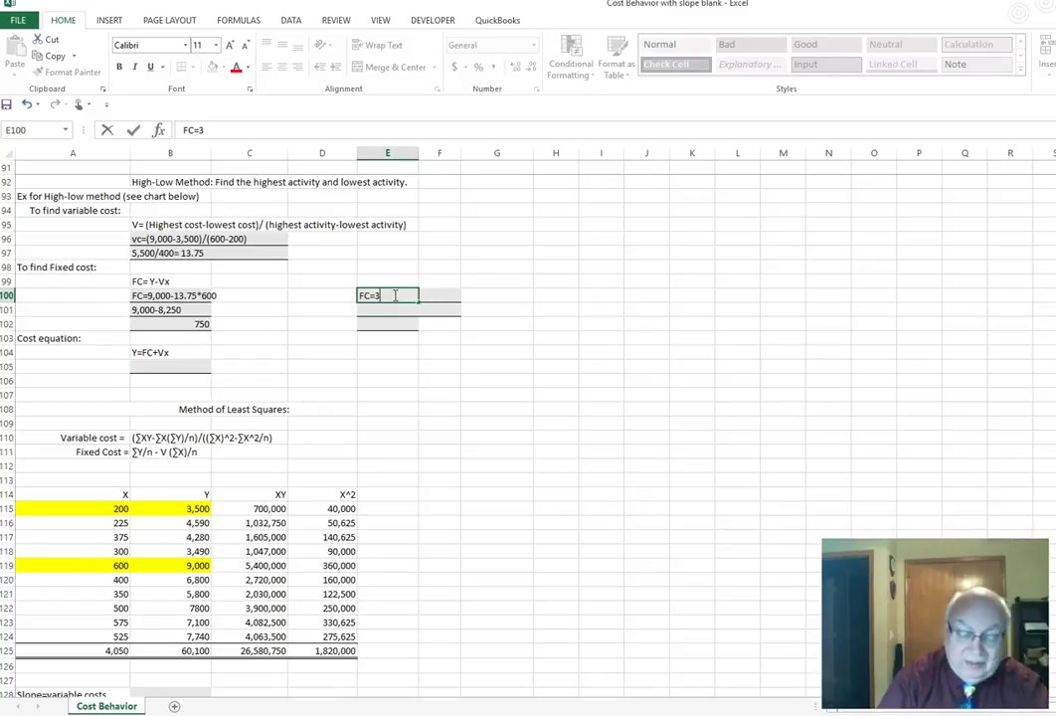
type(",500")
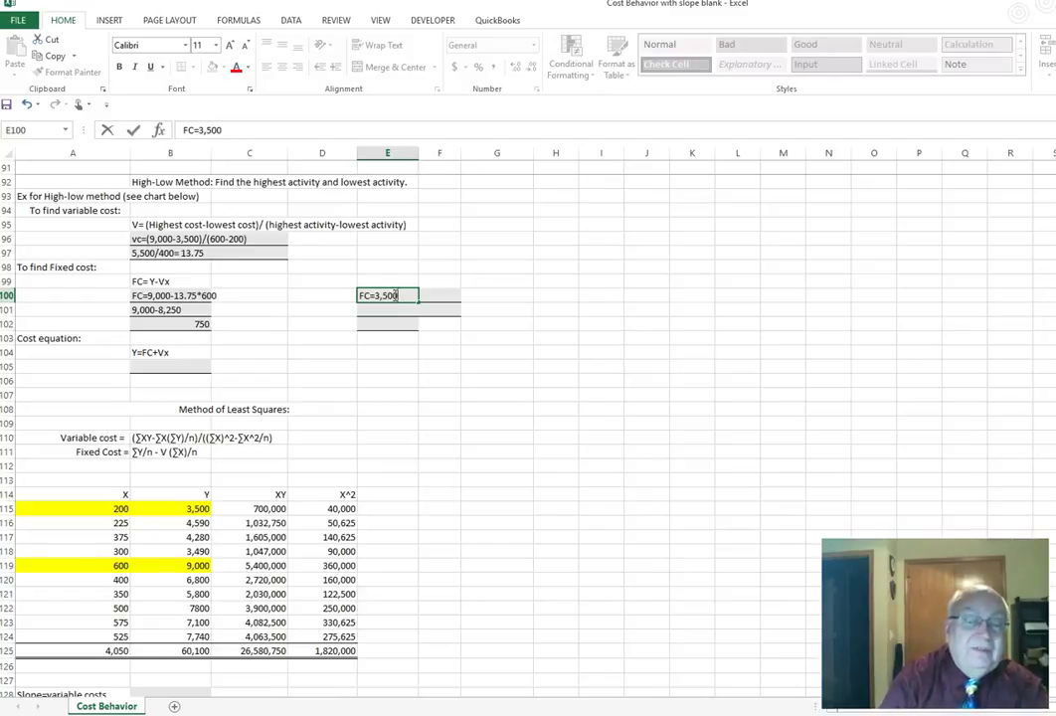
type("-")
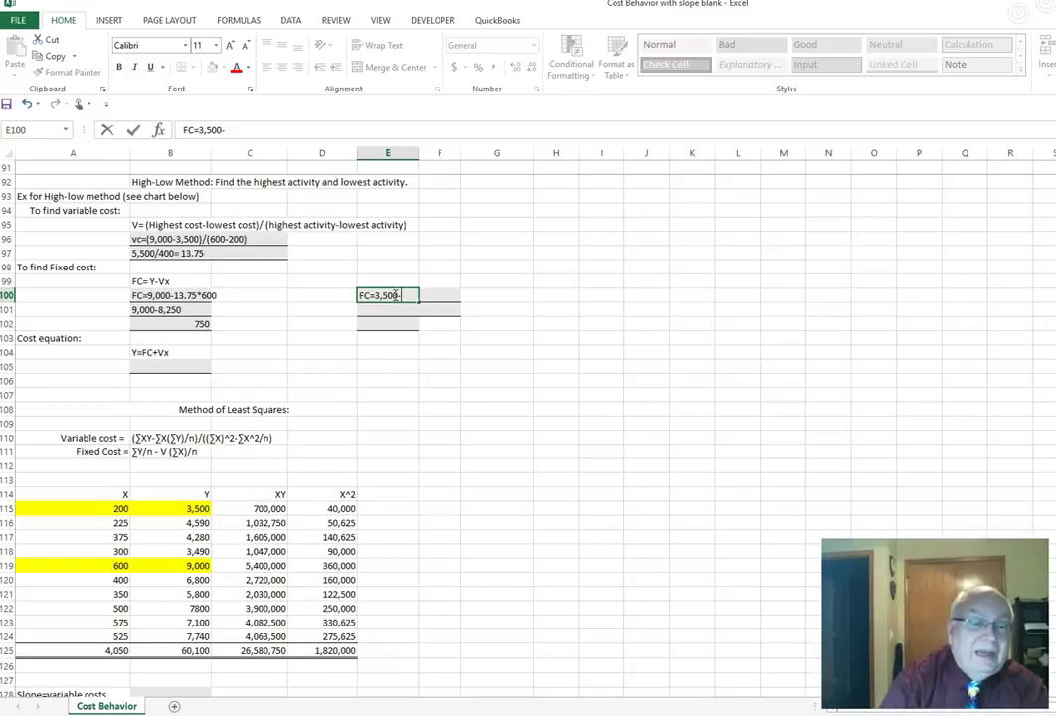
type("13.75")
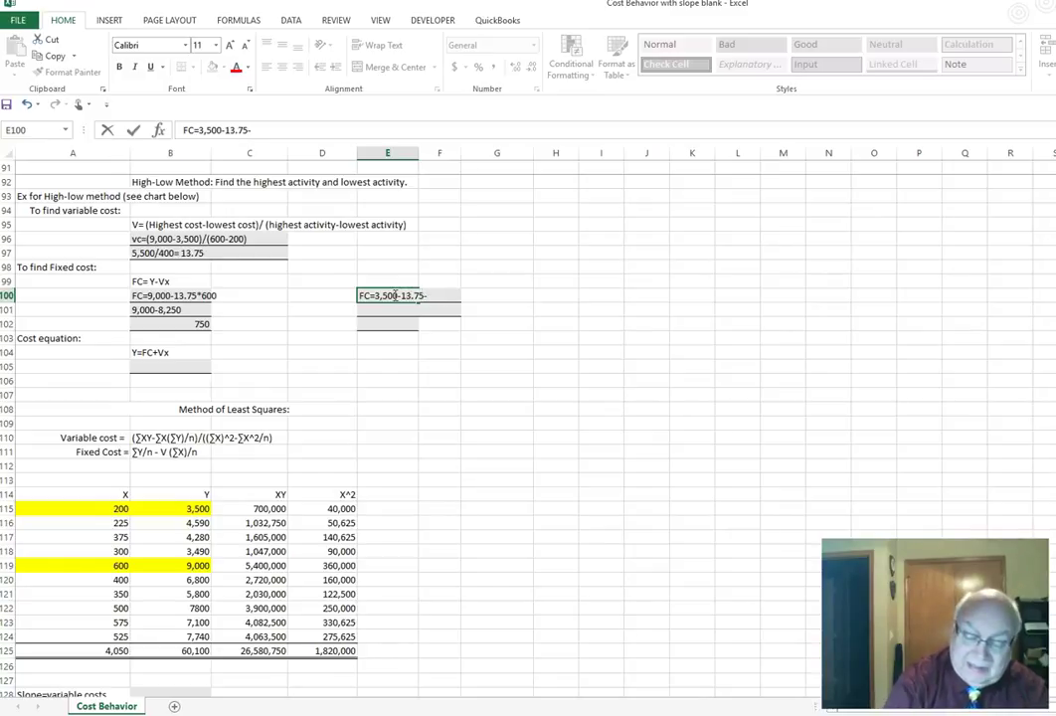
type("*200")
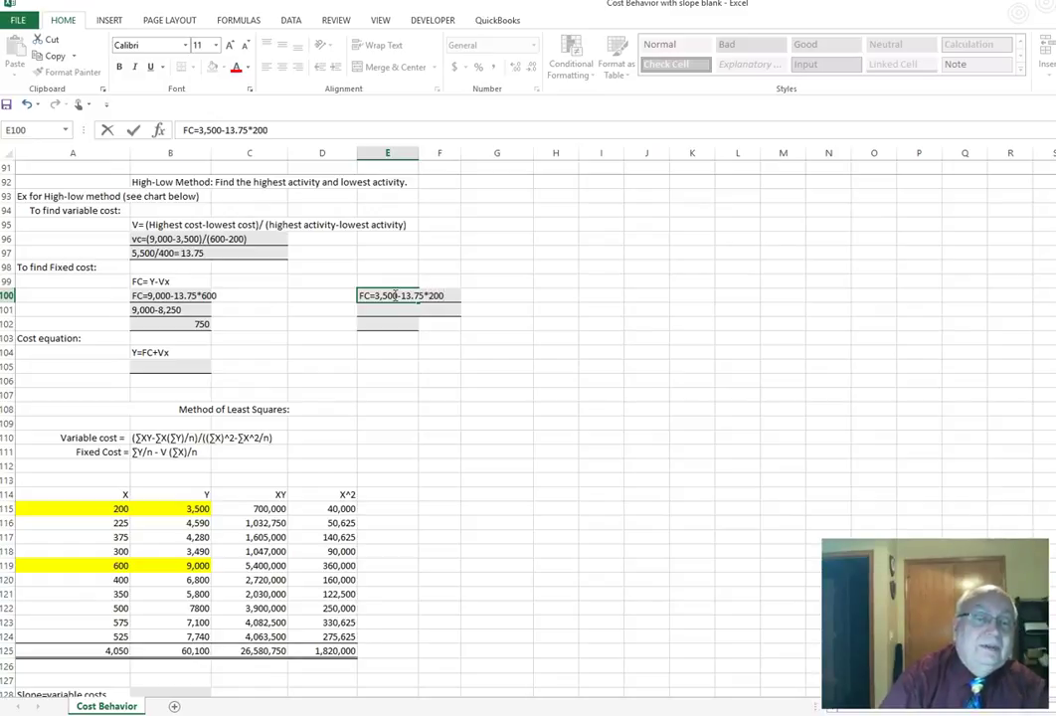
key("Return")
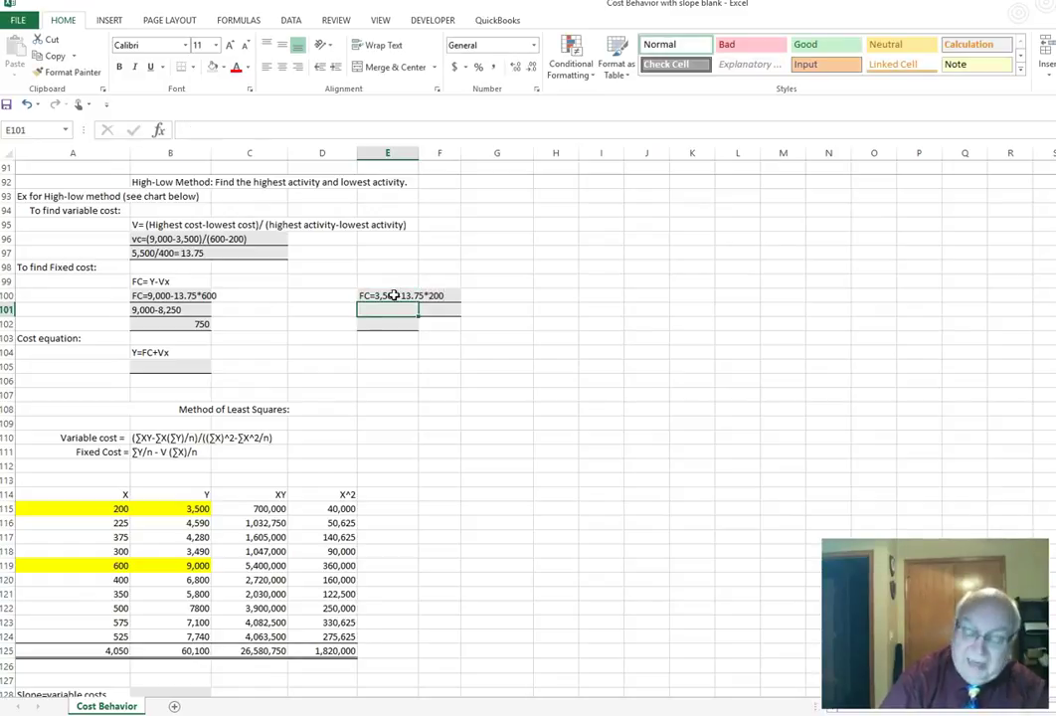
- Work out the low-activity fixed cost by entering 3,500-2,750 in cell E101 and 750 in cell E102
type("3,500")
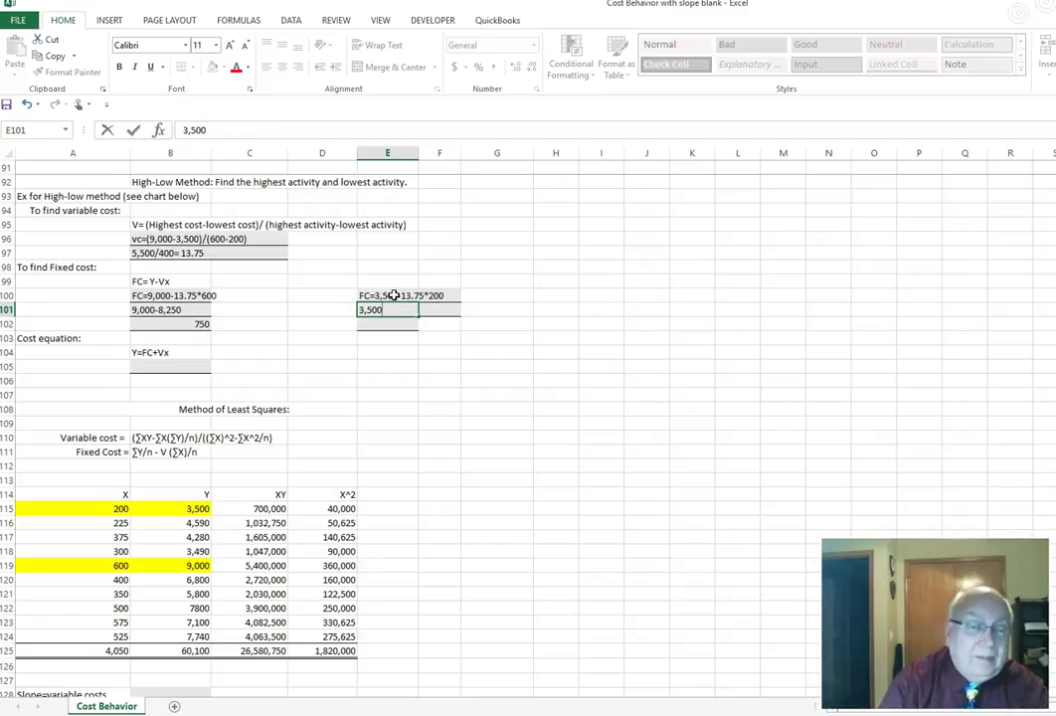
type("-2")
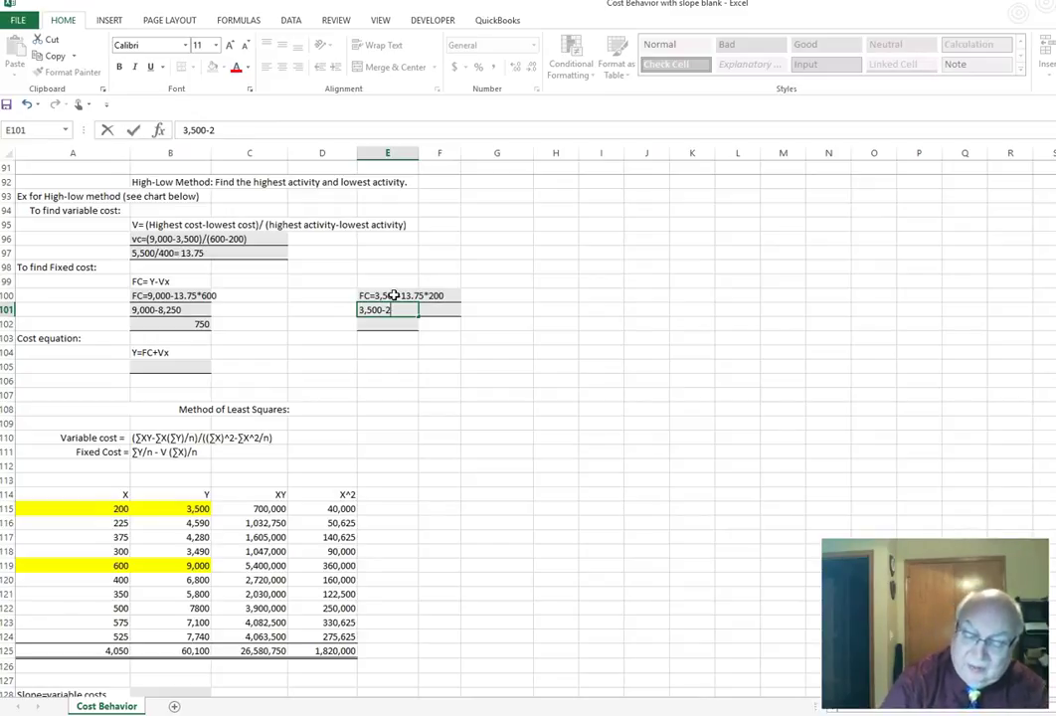
type(",750")
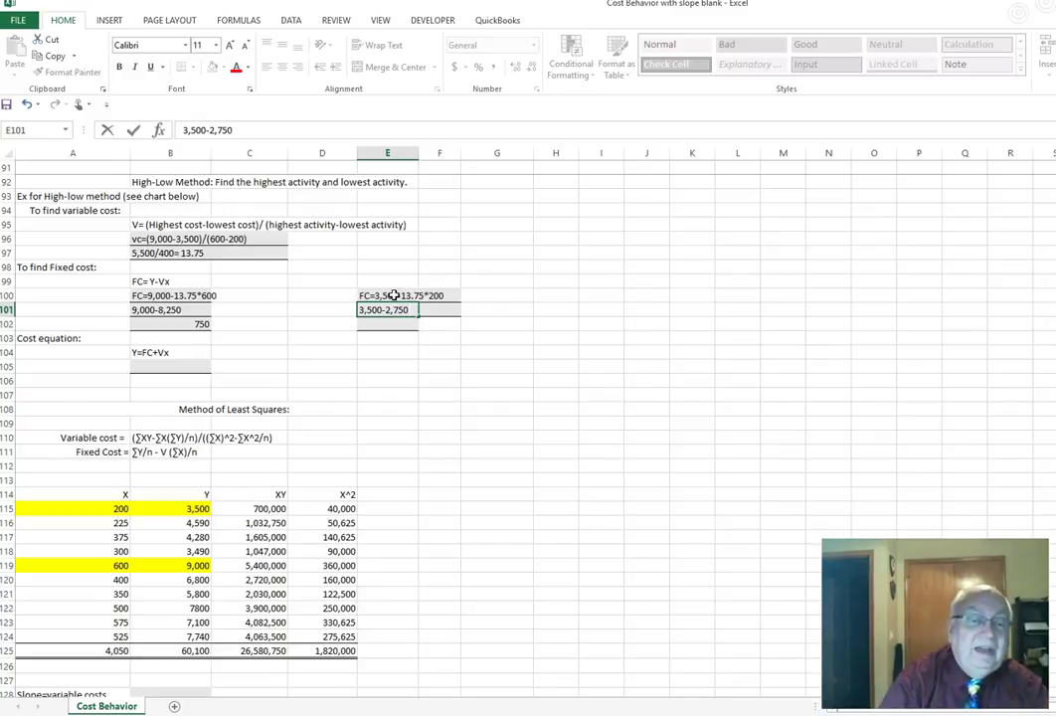
key("Return")
type("750")
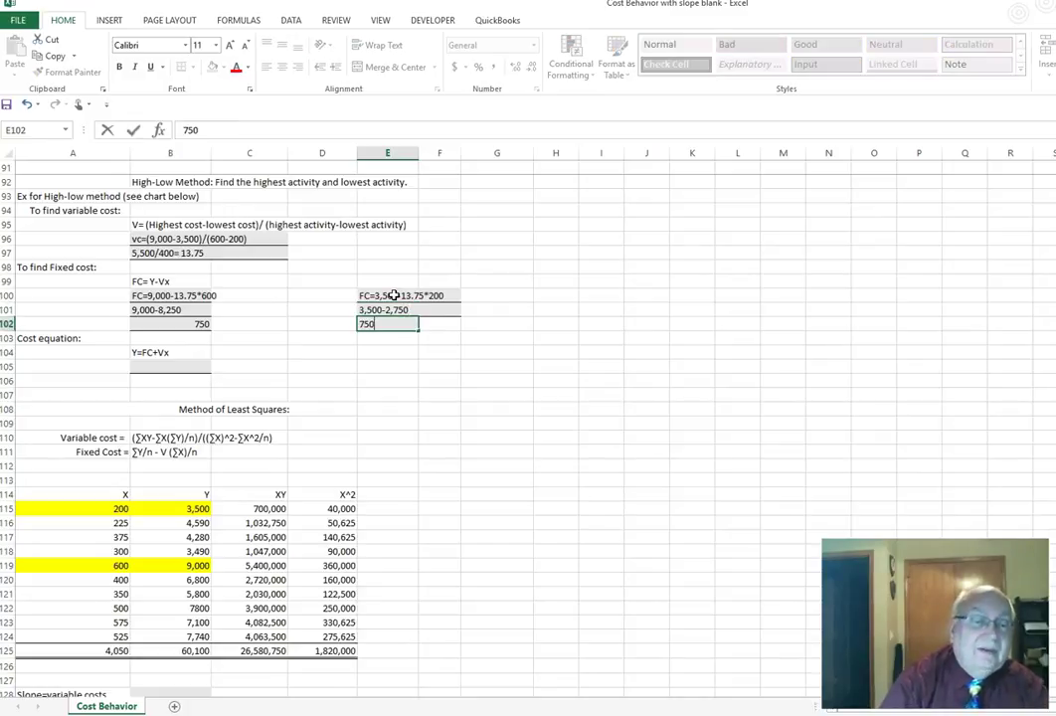
key("Return")
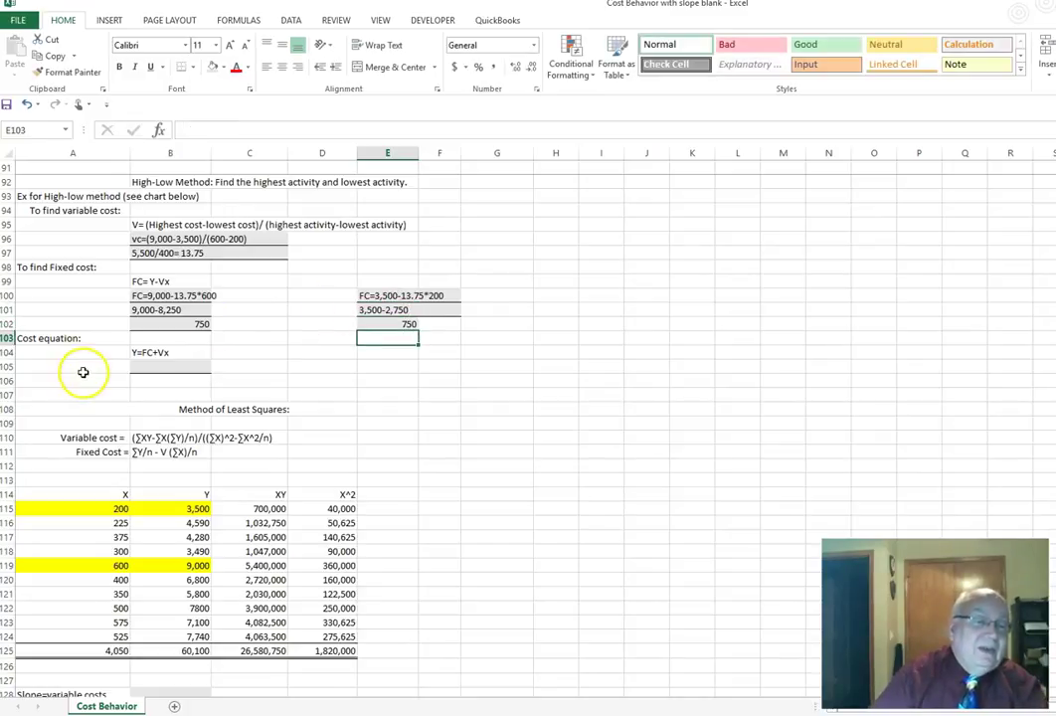
- Enter the cost equation Y=750+13.75x as text in cell B105
left_click(162, 367)
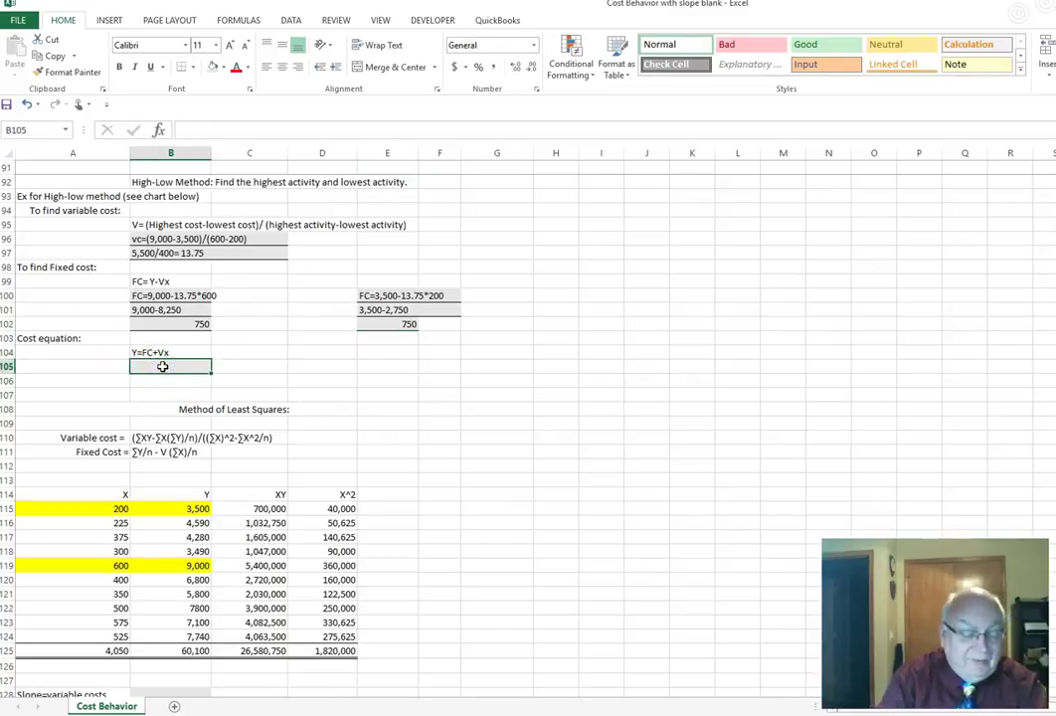
type("Y")
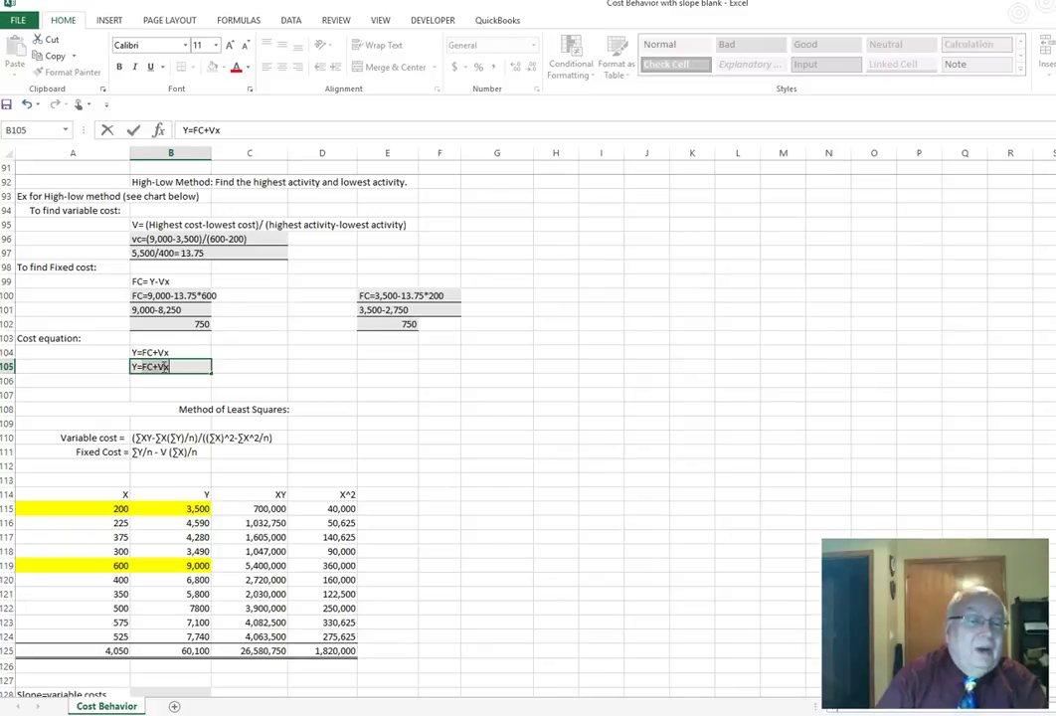
type("=750+")
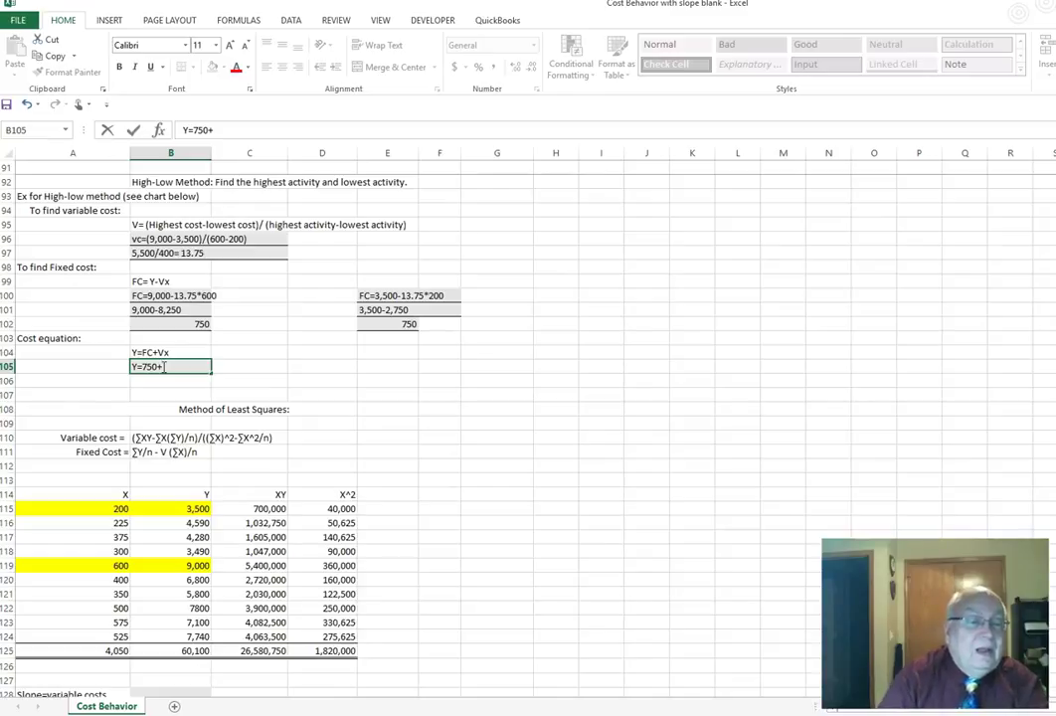
type("13.75x")
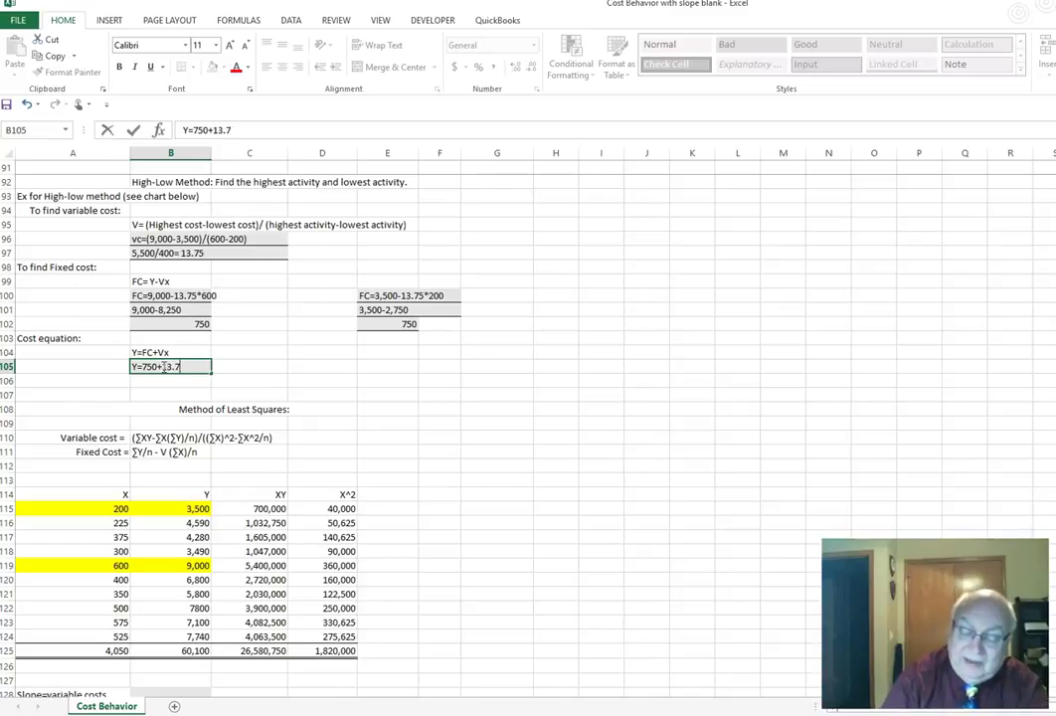
key("Return")
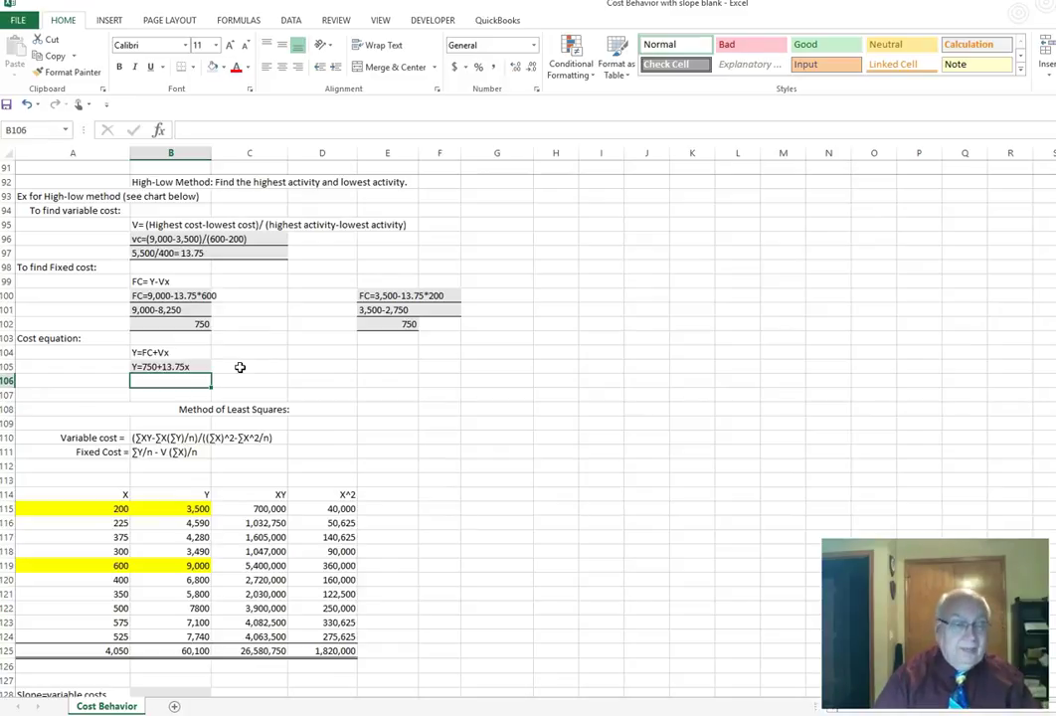
- Calculate the variable cost in cell B128 with the SLOPE function, using B115:B124 as known y's and A115:A124 as known x's
scroll(240, 367, "down", 5)
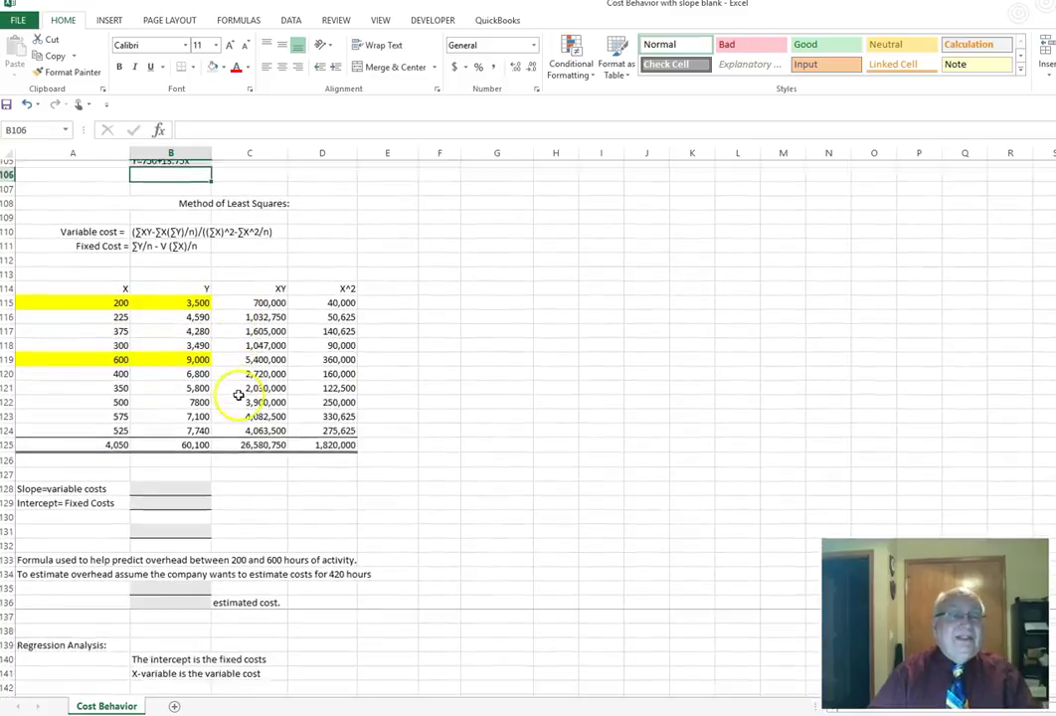
scroll(239, 395, "down", 1)
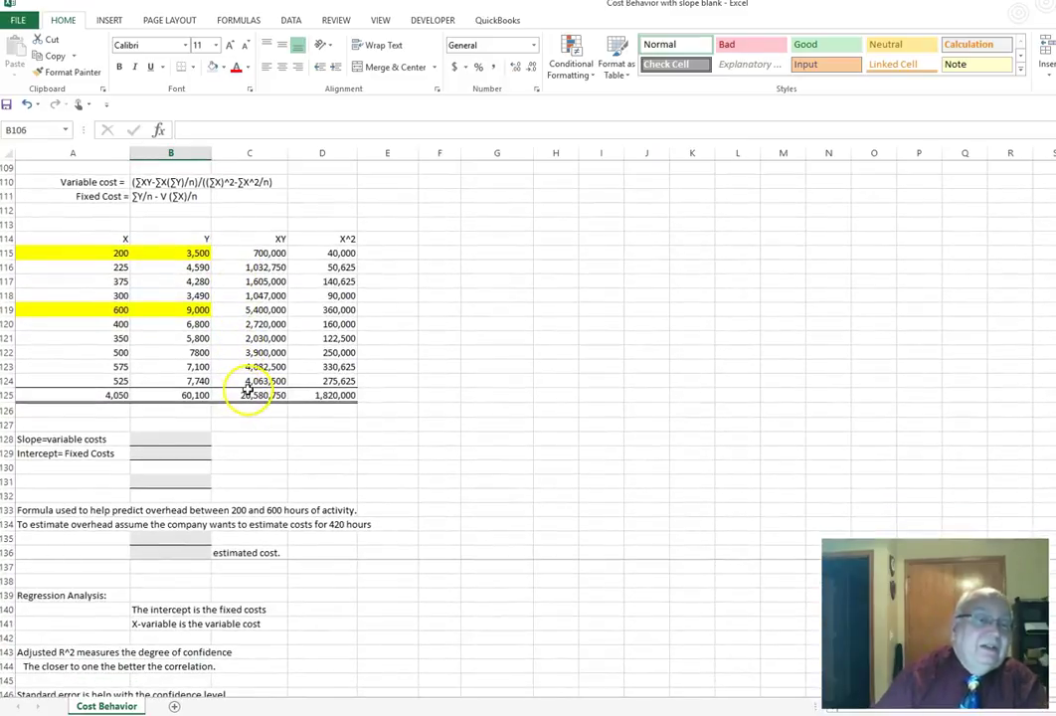
scroll(249, 392, "down", 1)
left_click(166, 396)
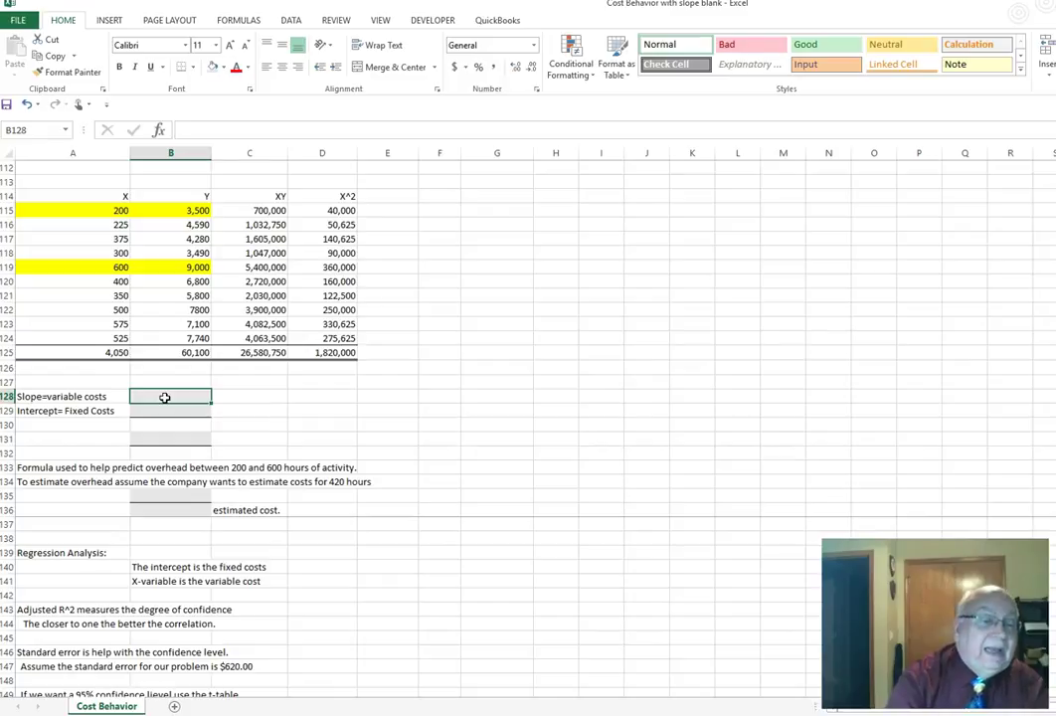
type("=")
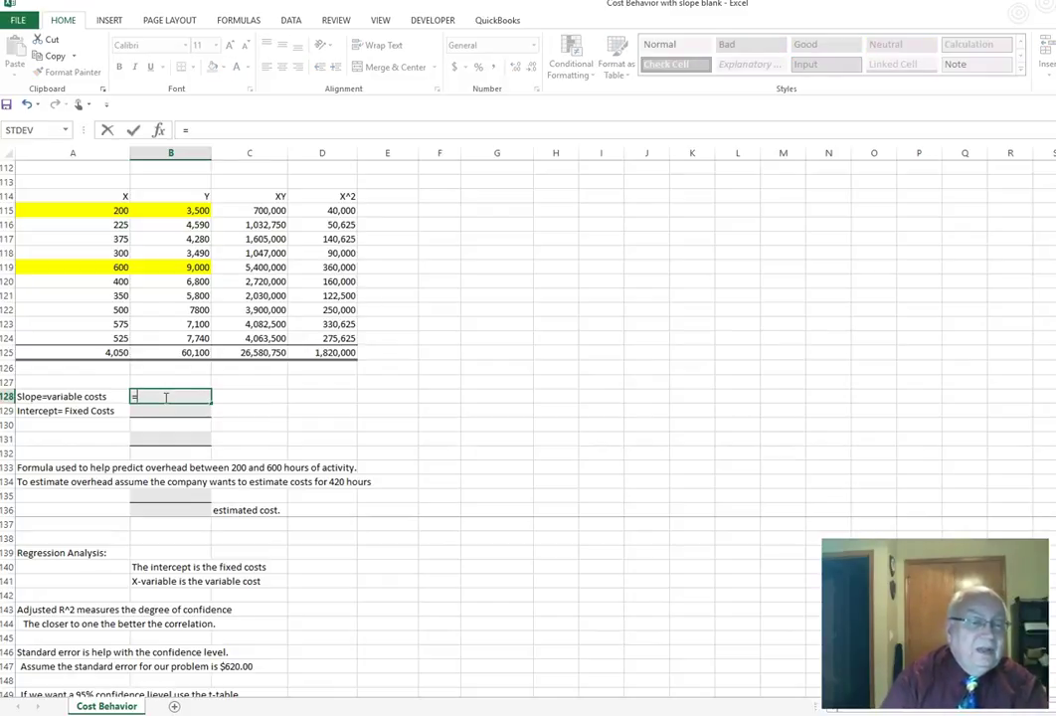
type("slo")
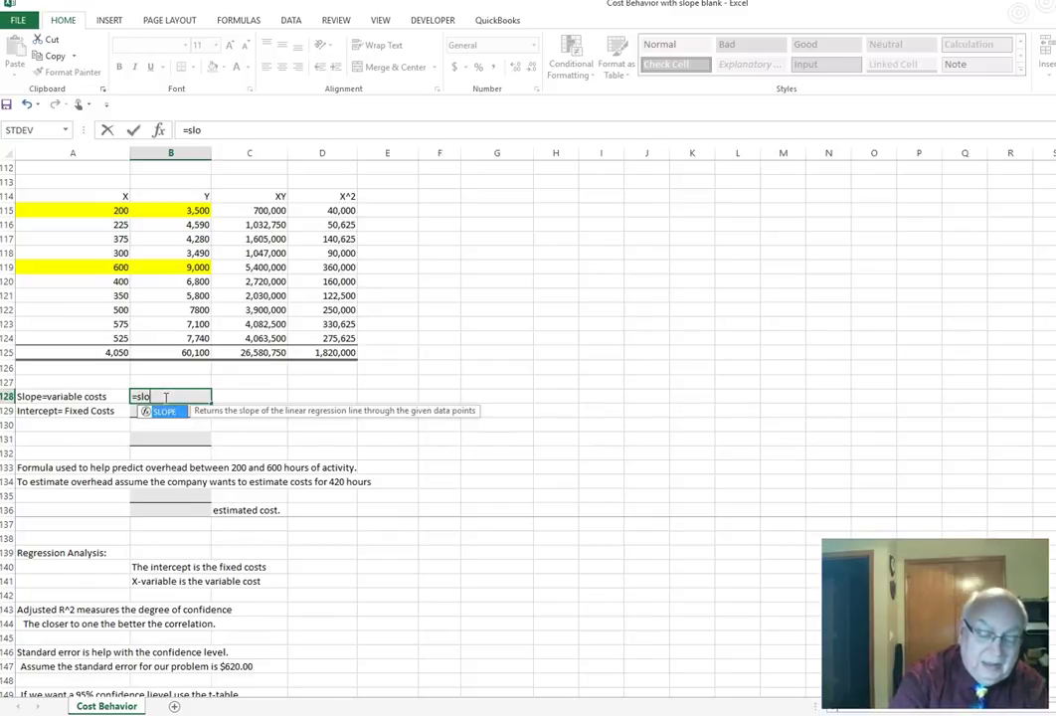
type("pe(")
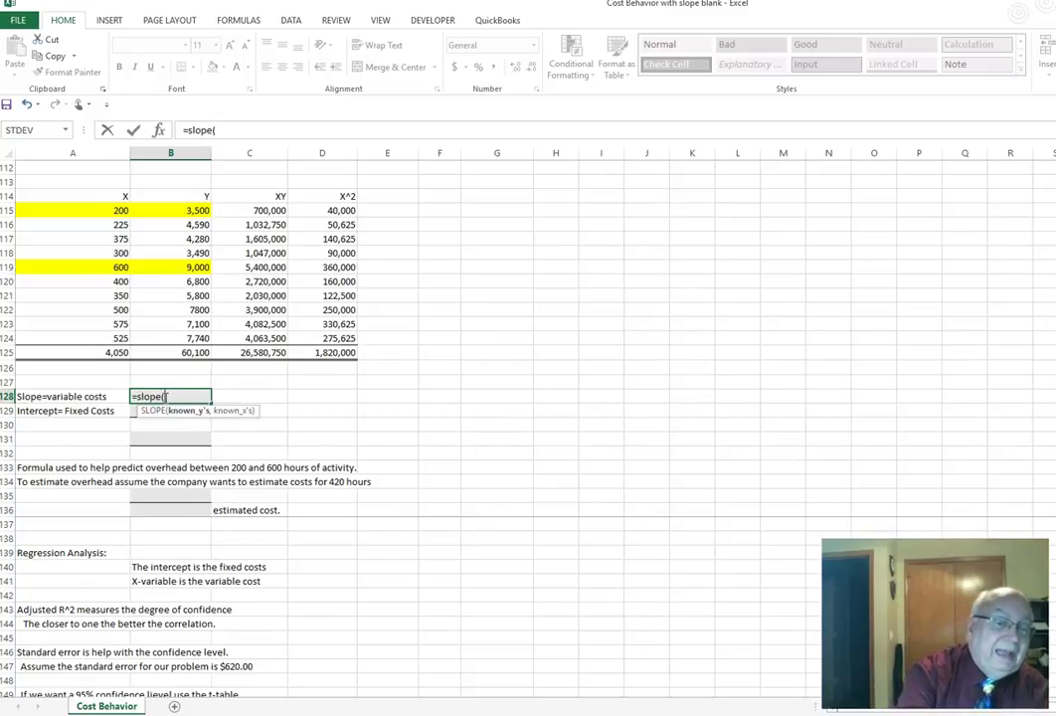
left_click(193, 211)
left_click_drag(193, 210, 191, 342)
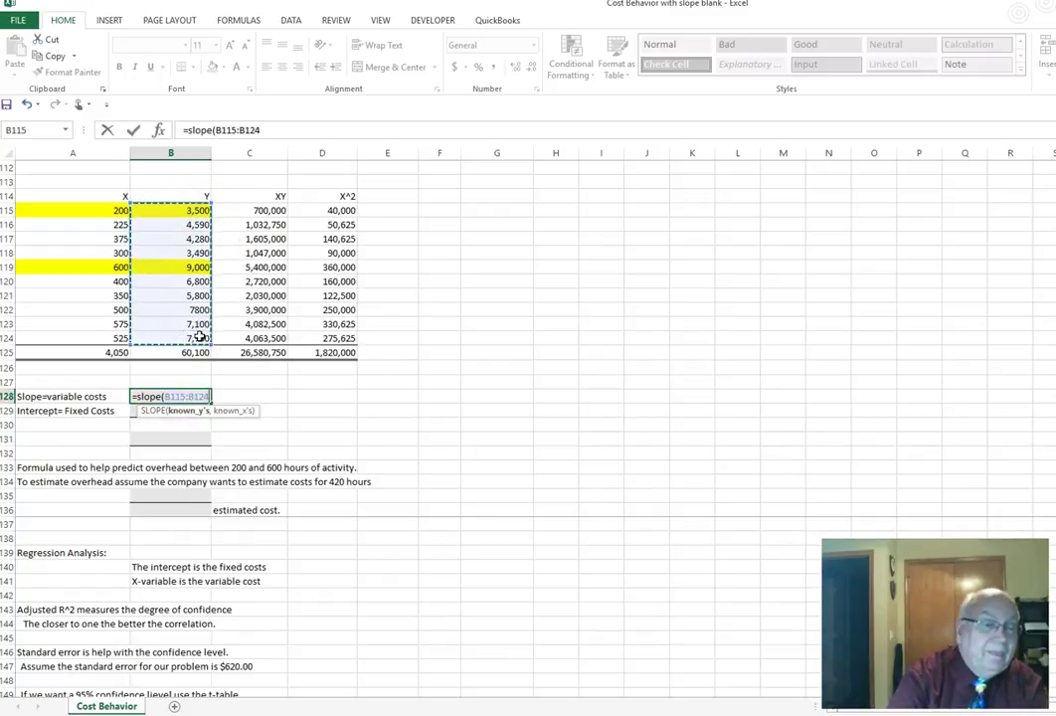
type(",")
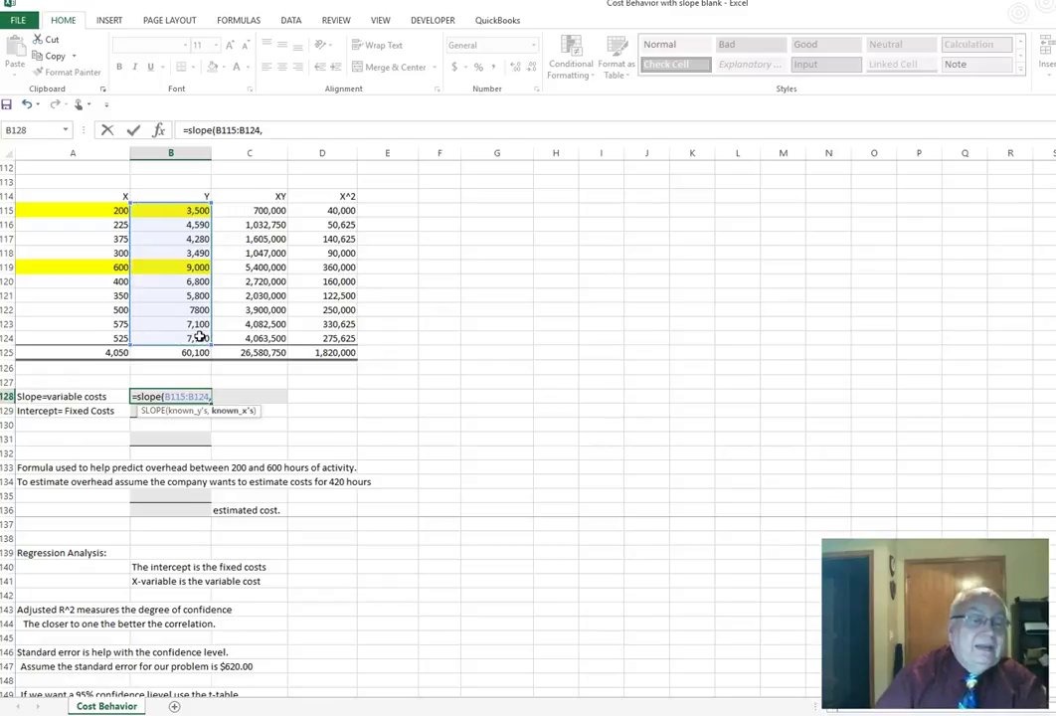
left_click_drag(120, 210, 109, 334)
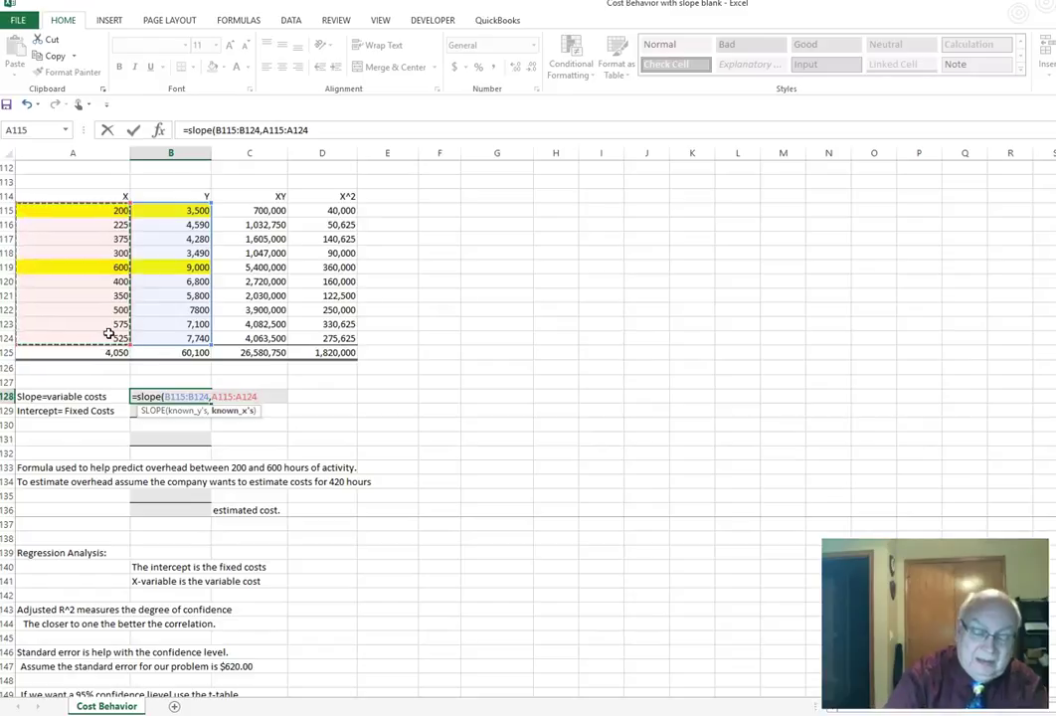
key("Return")
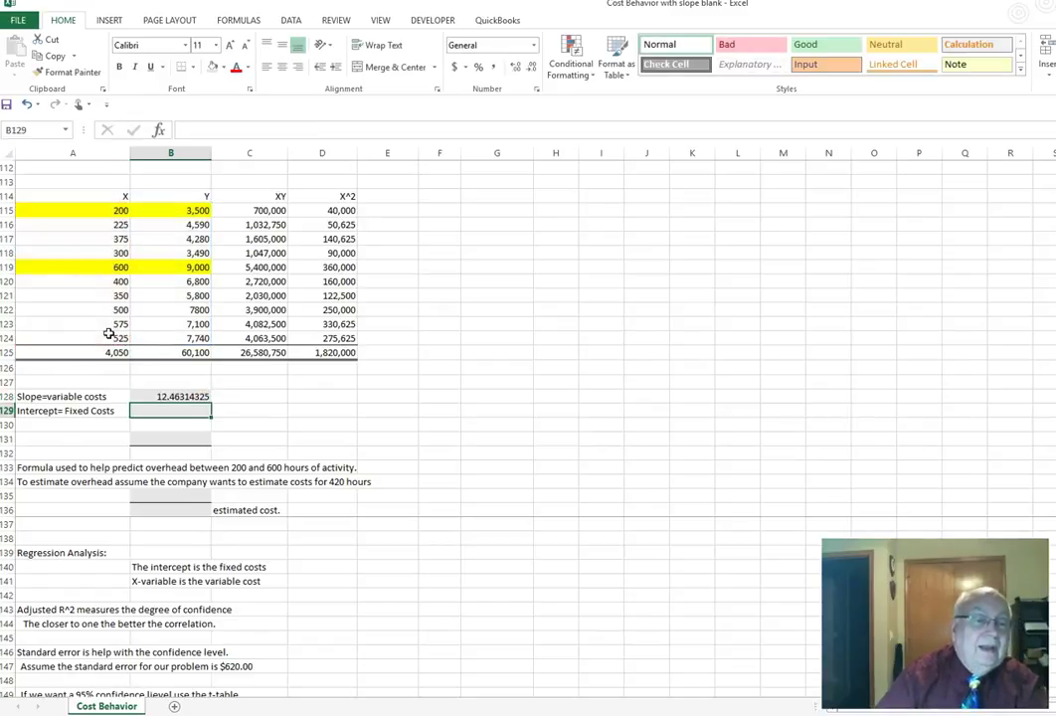
- Wrap the SLOPE formula in cell B128 in a ROUND function with 2 decimal places
left_click(172, 398)
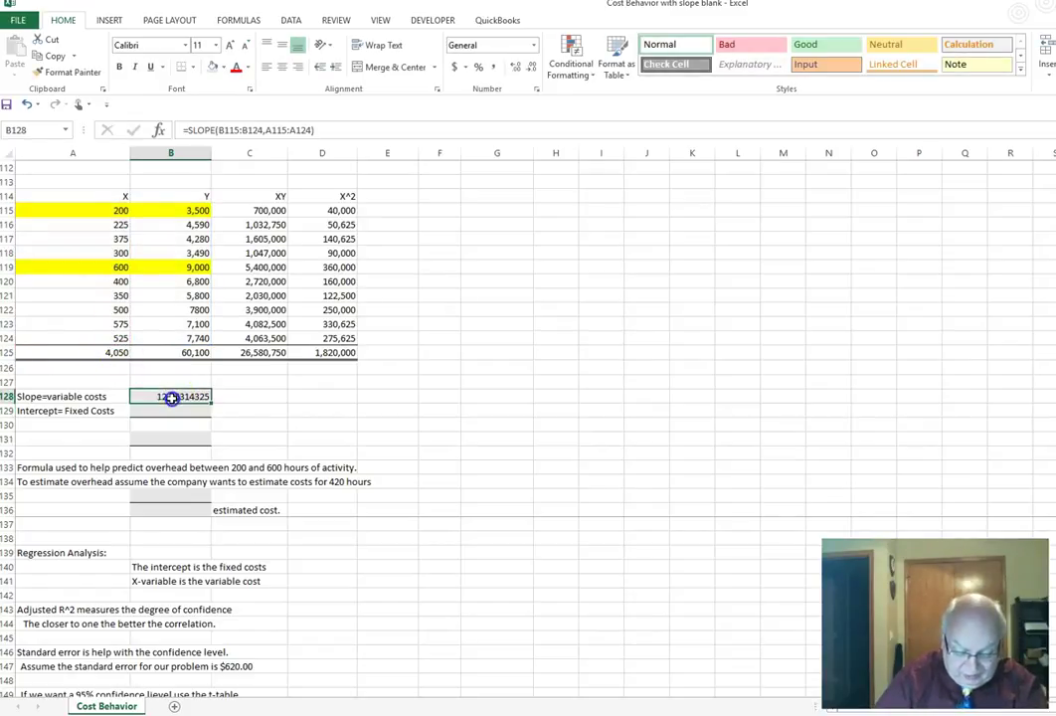
left_click(189, 131)
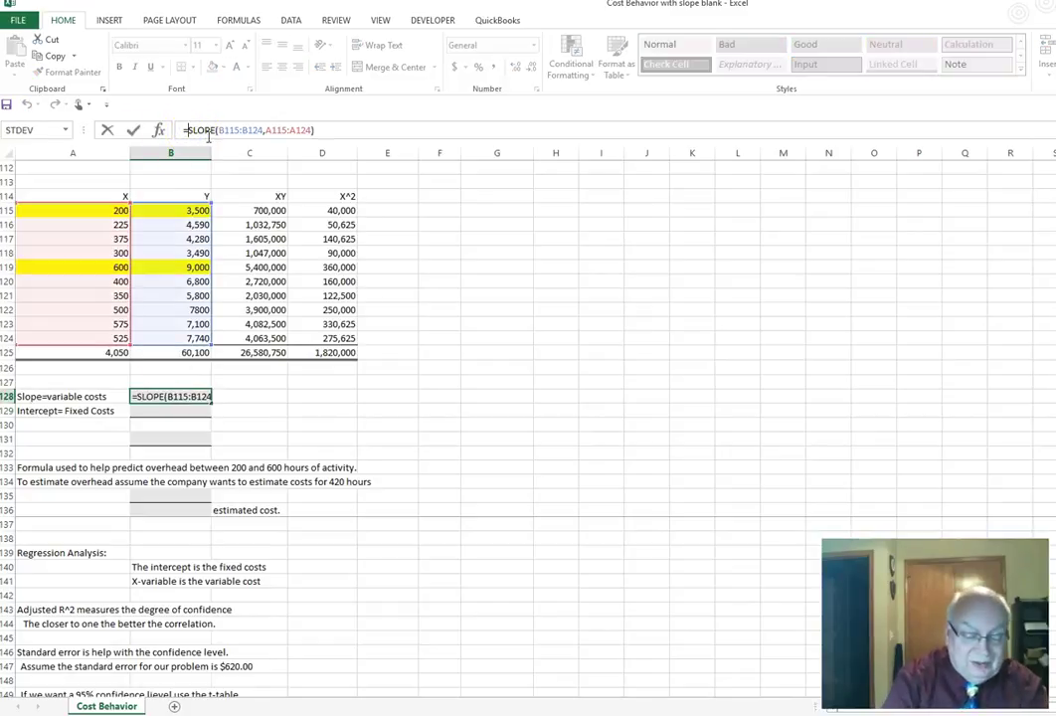
type("round")
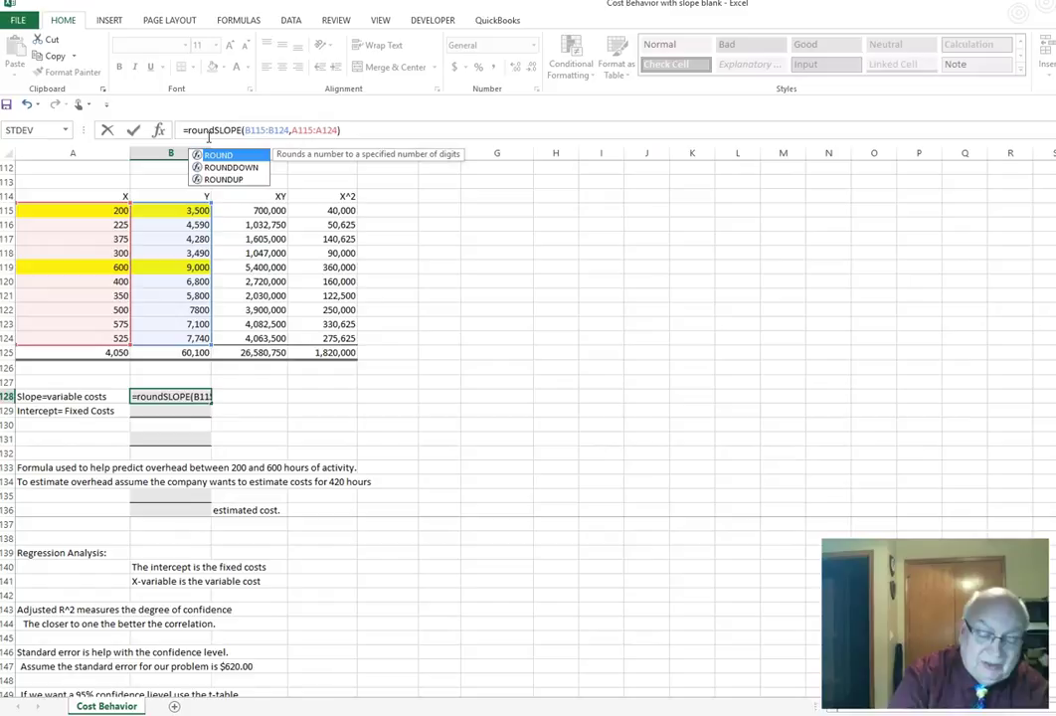
type("(")
key("End")
type(",2)")
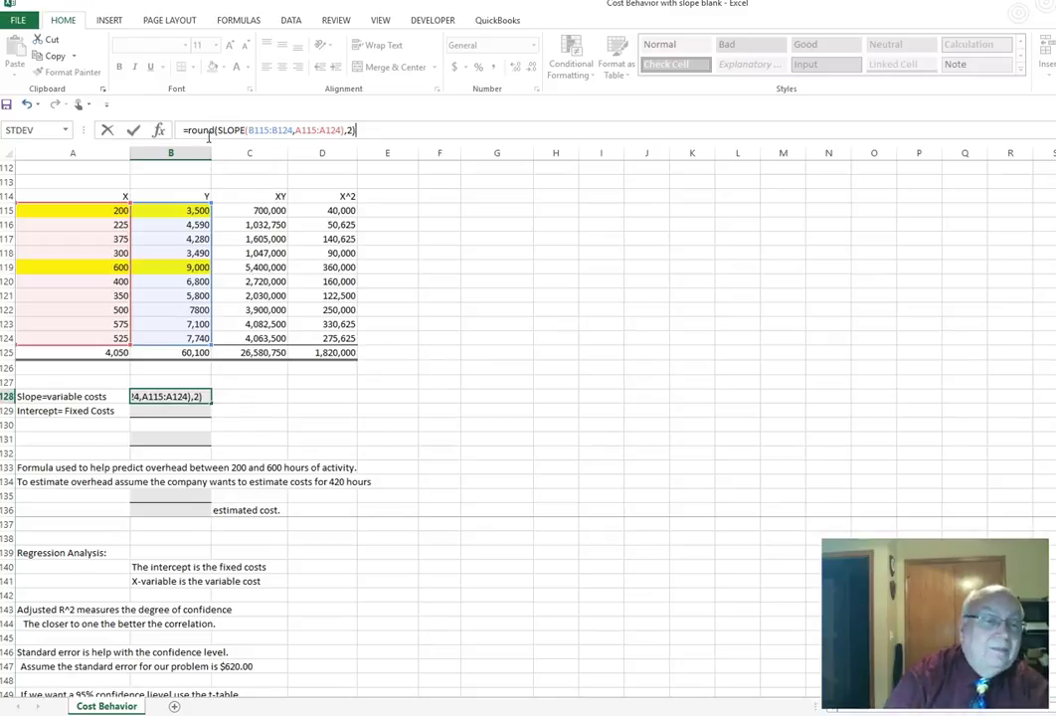
key("Return")
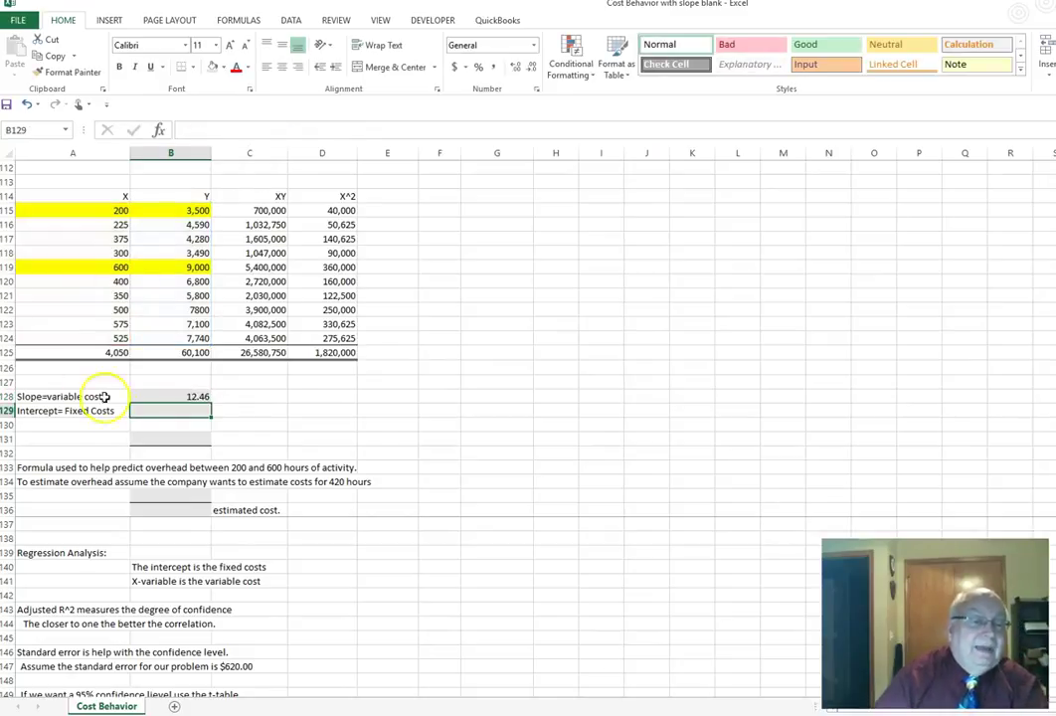
left_click(152, 396)
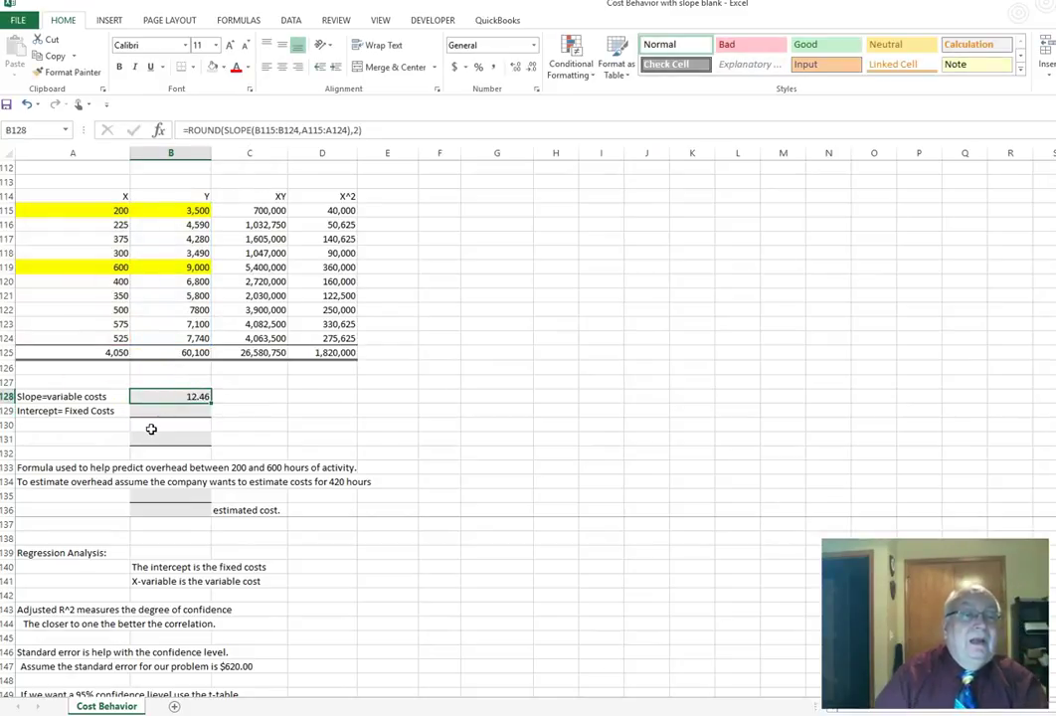
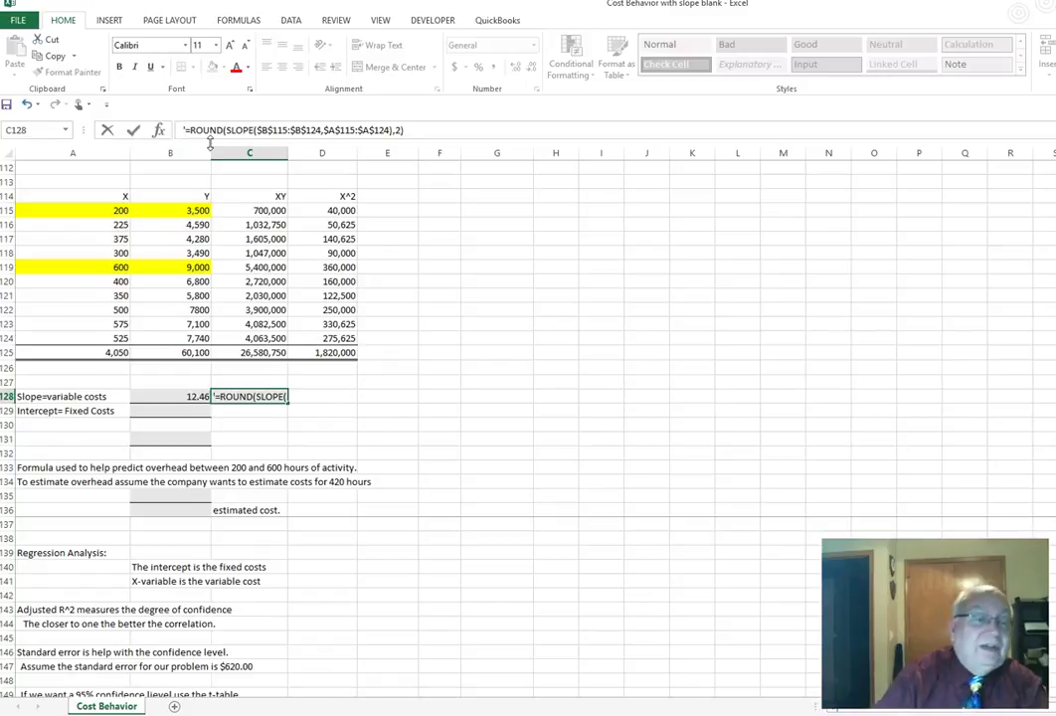
- Calculate the fixed cost in cell B129 with INTERCEPT, using B115:B124 as known y's and A115:A124 as known x's, rounded to 2 decimals
left_click(171, 412)
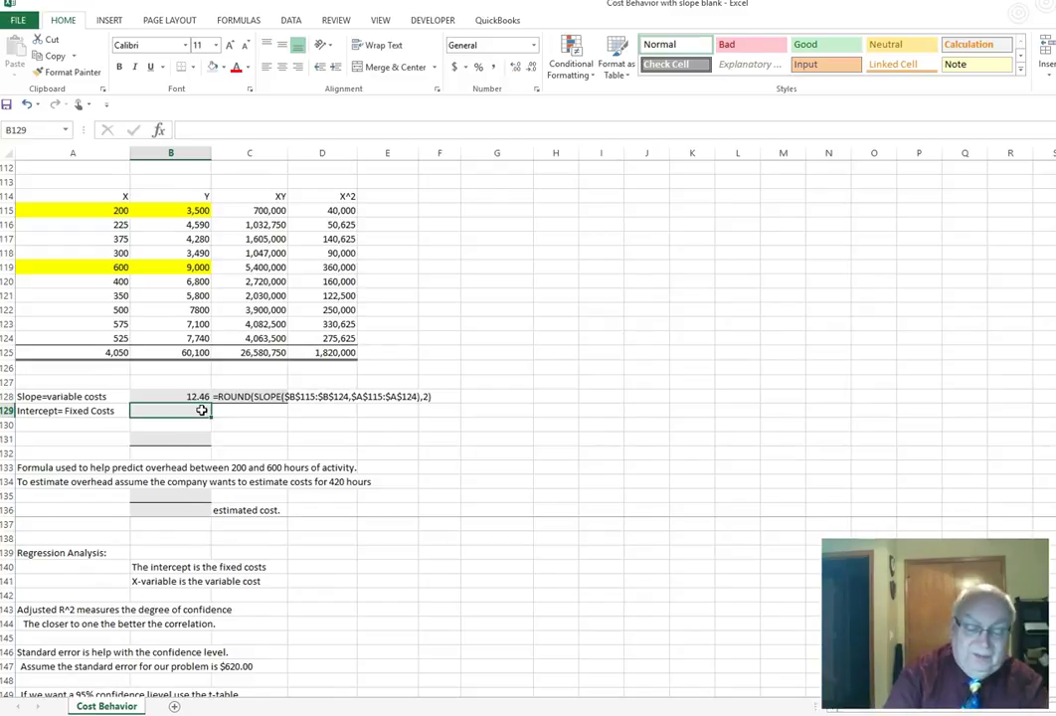
type("=")
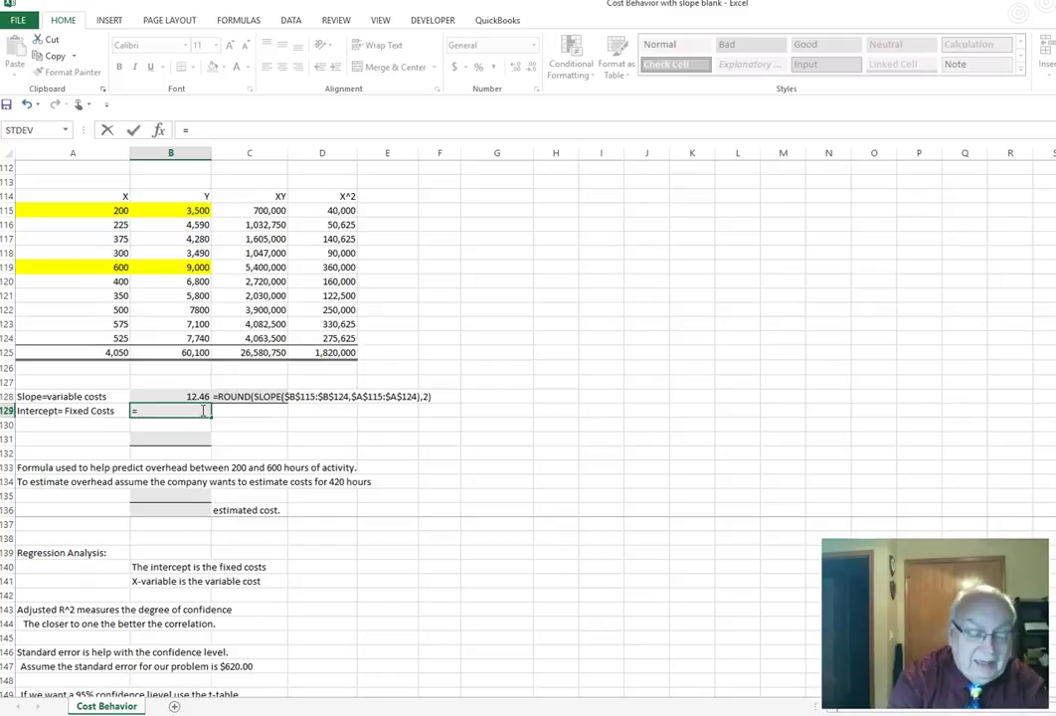
type("round")
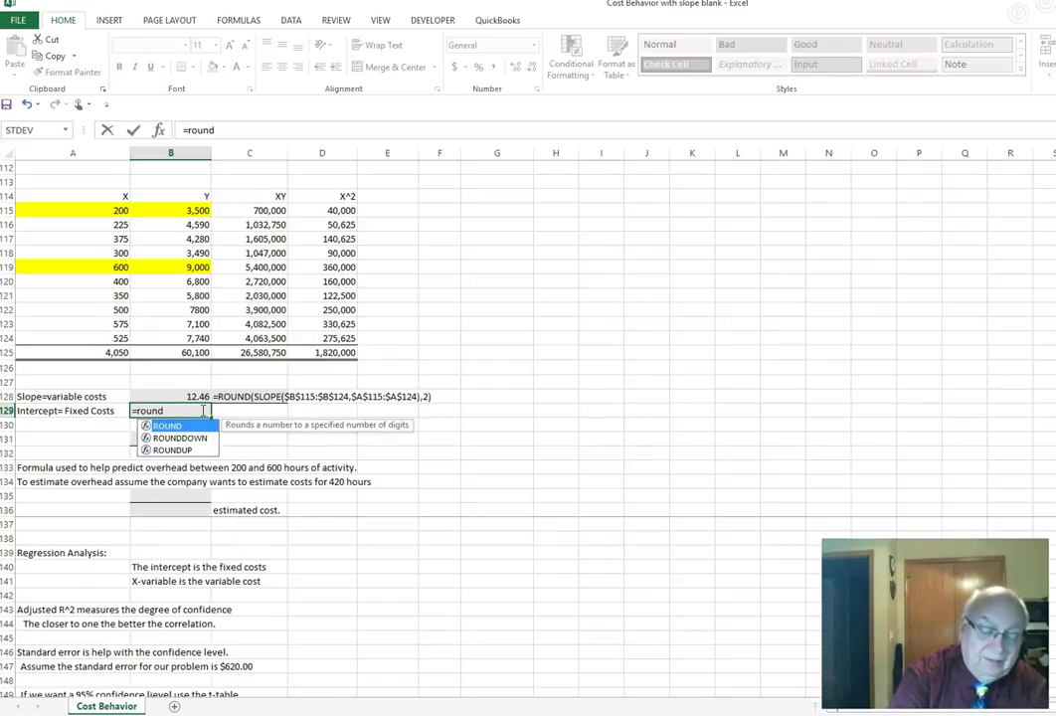
type("(int")
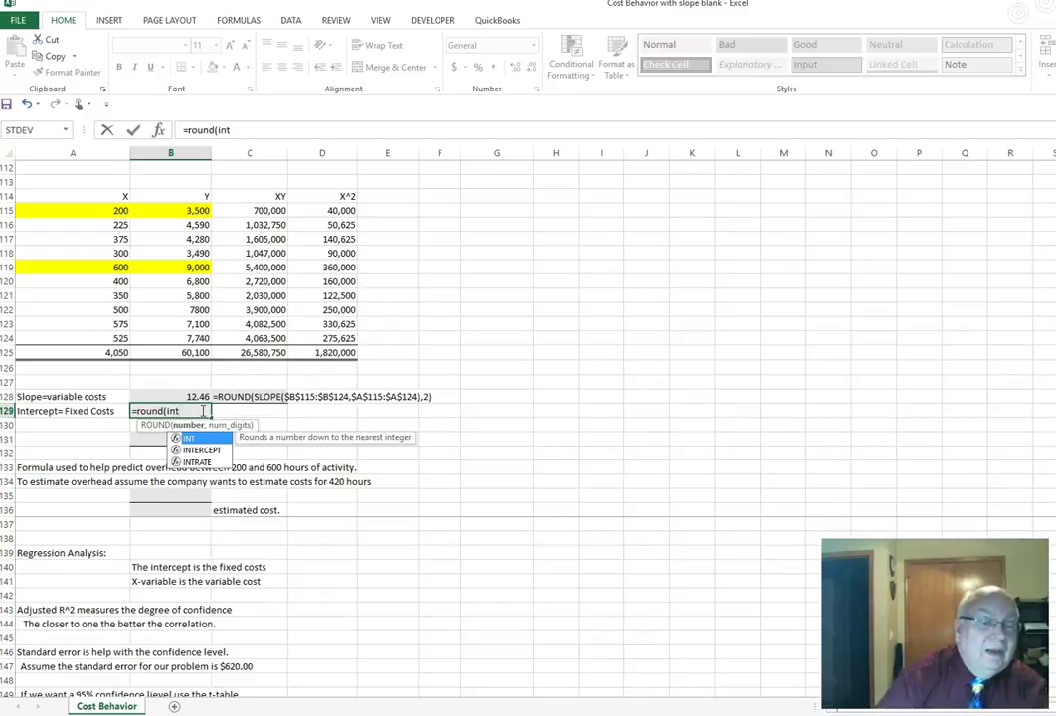
left_click(199, 450)
double_click(199, 449)
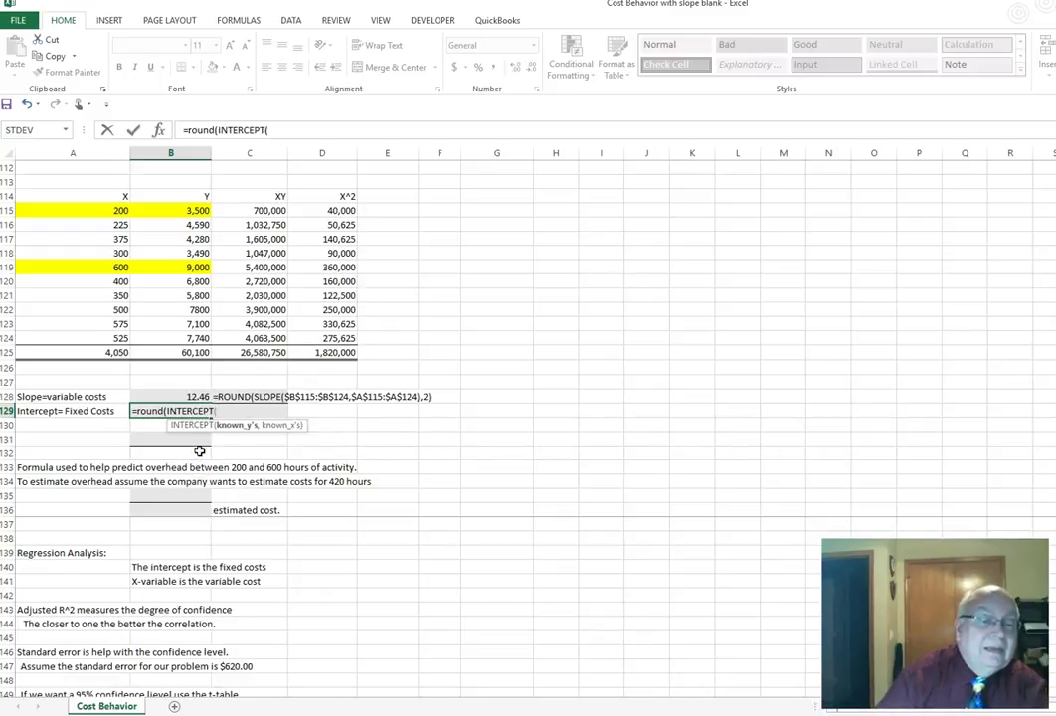
left_click_drag(199, 210, 204, 339)
type(",")
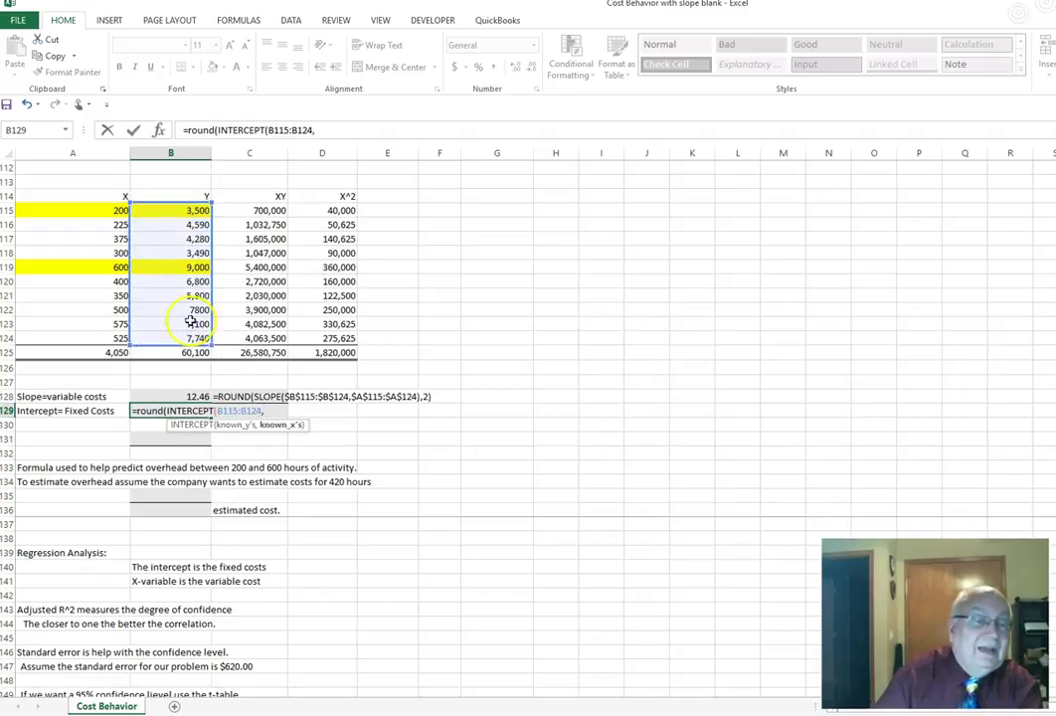
left_click_drag(101, 216, 103, 338)
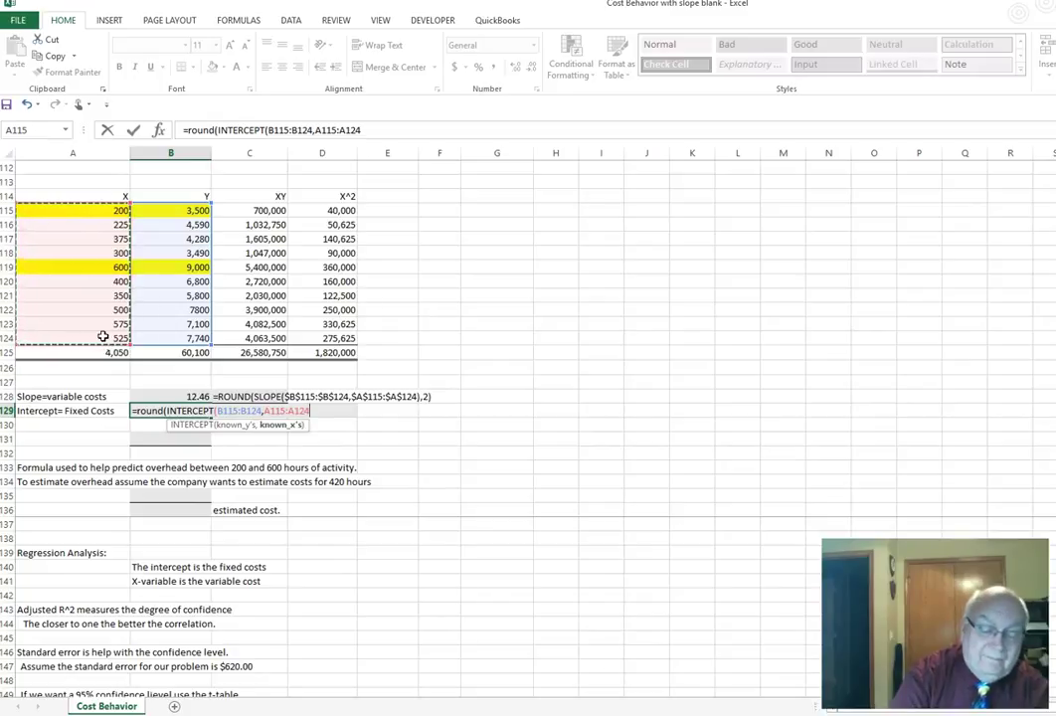
type("),2")
key("Return")
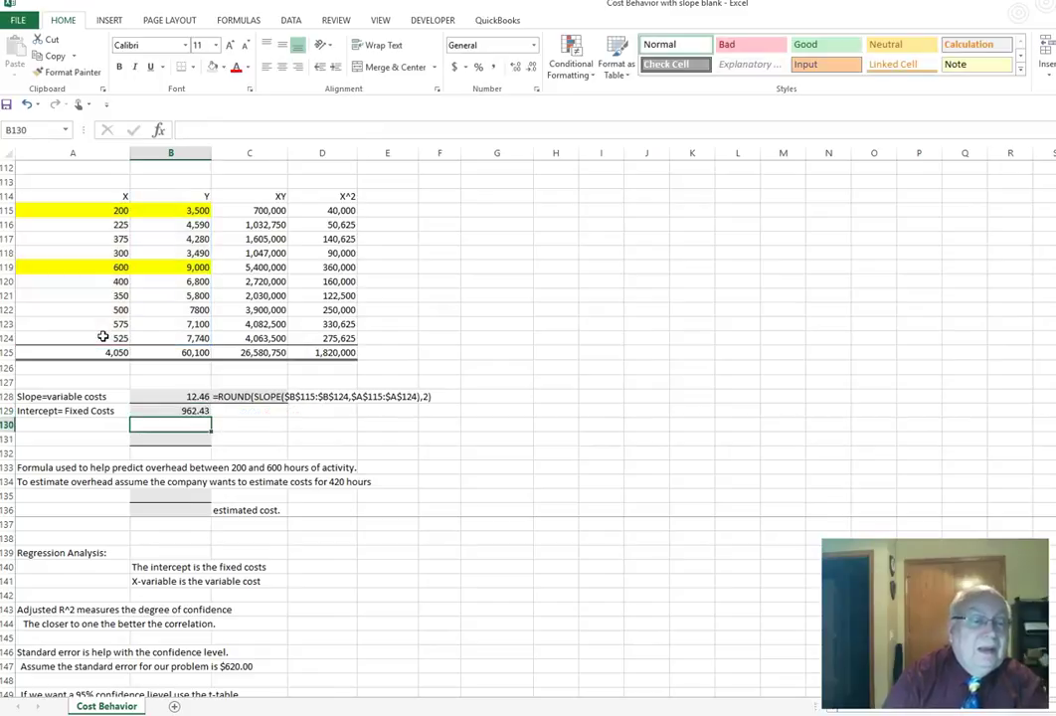
- Make both range references in the INTERCEPT formula in cell B129 absolute, as $B$115:$B$124 and $A$115:$A$124
left_click(185, 410)
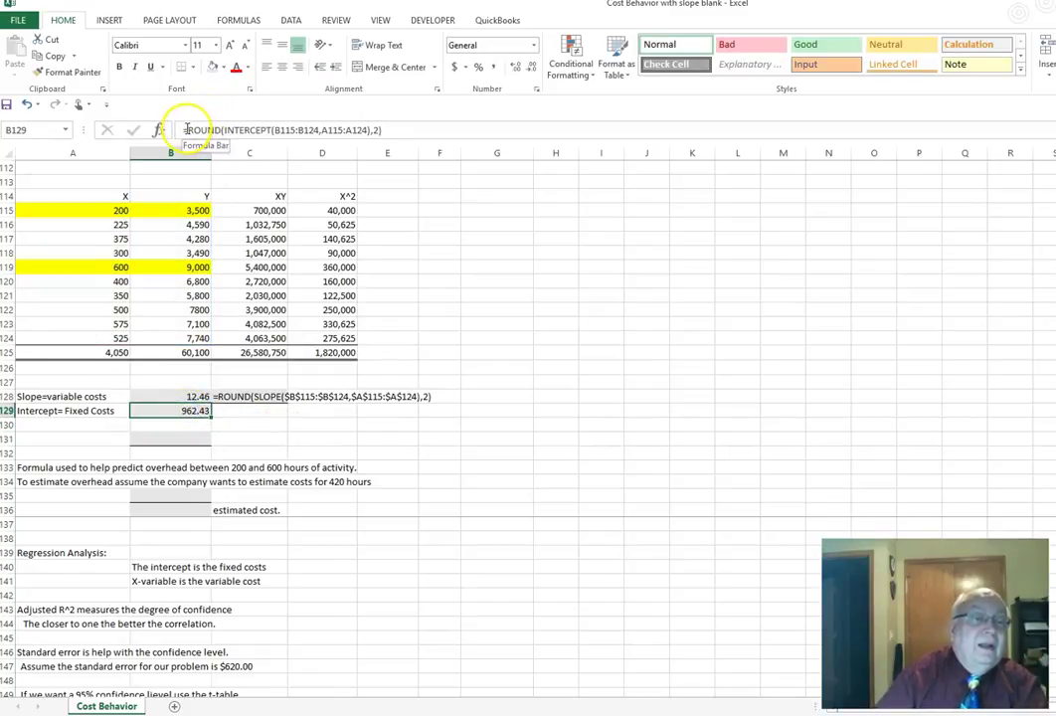
left_click(281, 130)
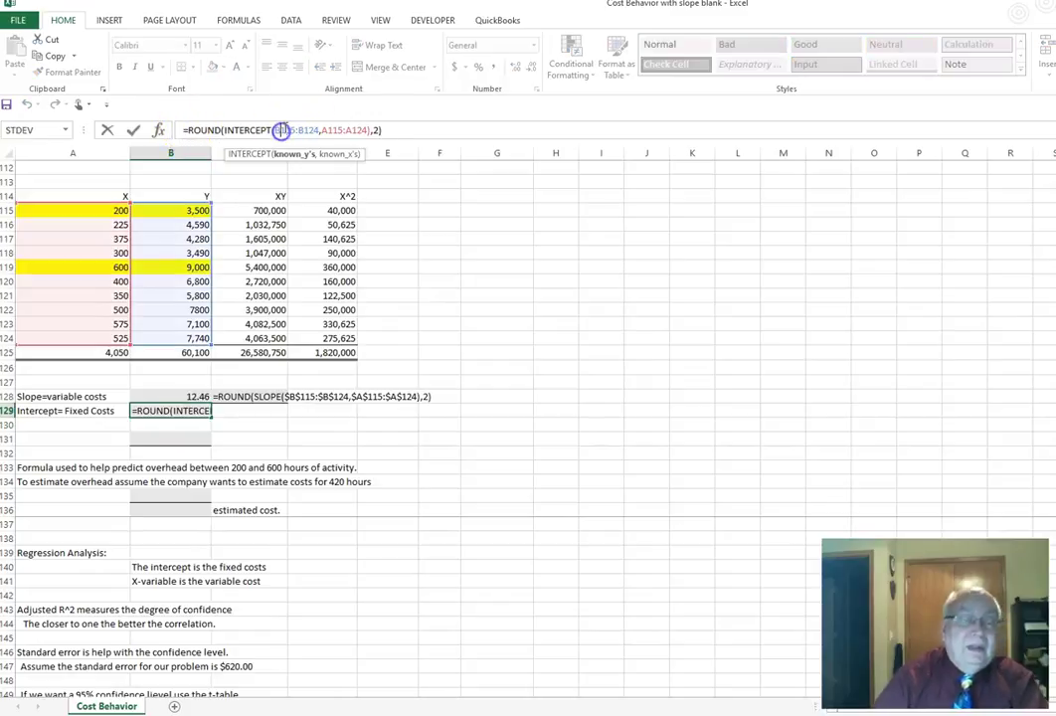
key("F4")
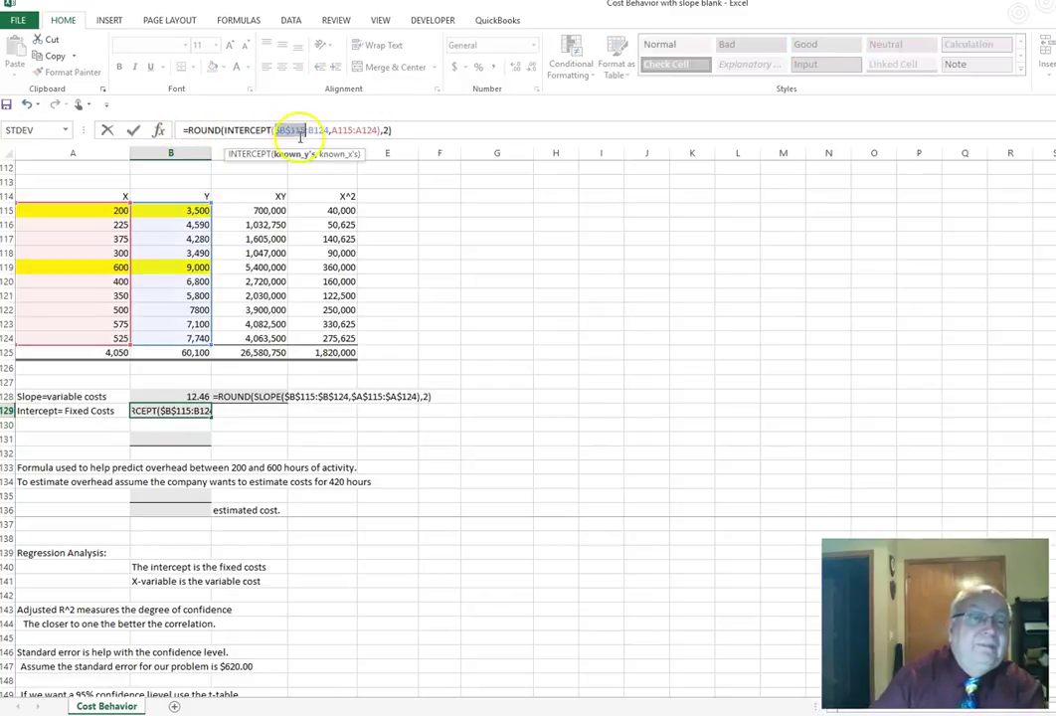
left_click(324, 130)
key("F4")
left_click(350, 130)
key("F4")
left_click(387, 130)
key("F4")
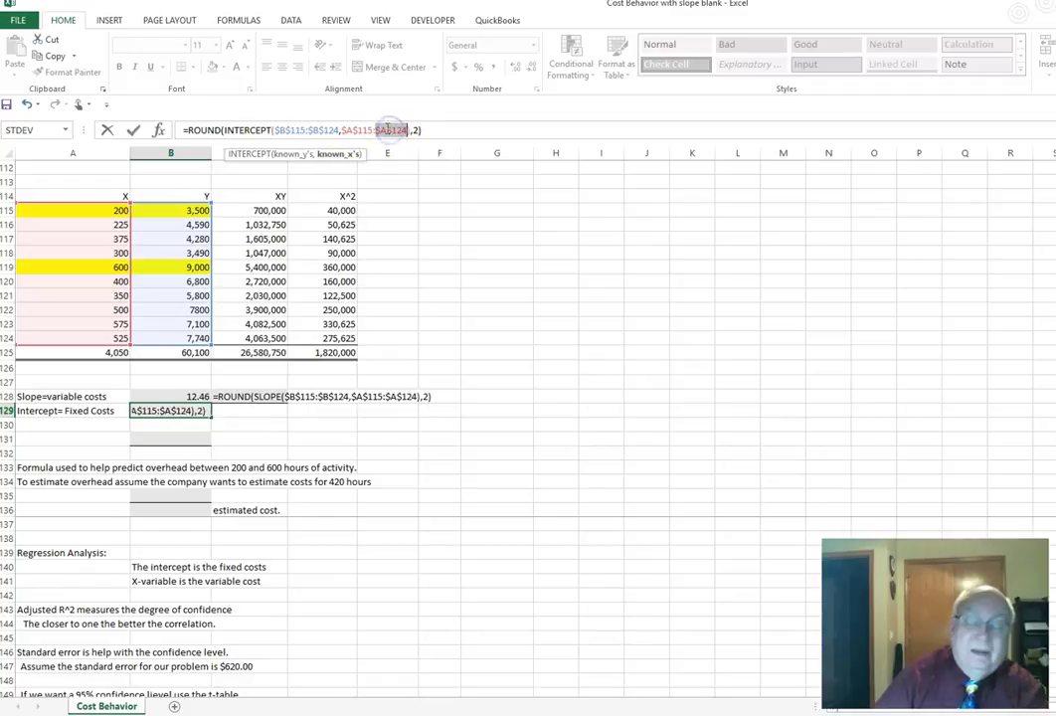
key("Return")
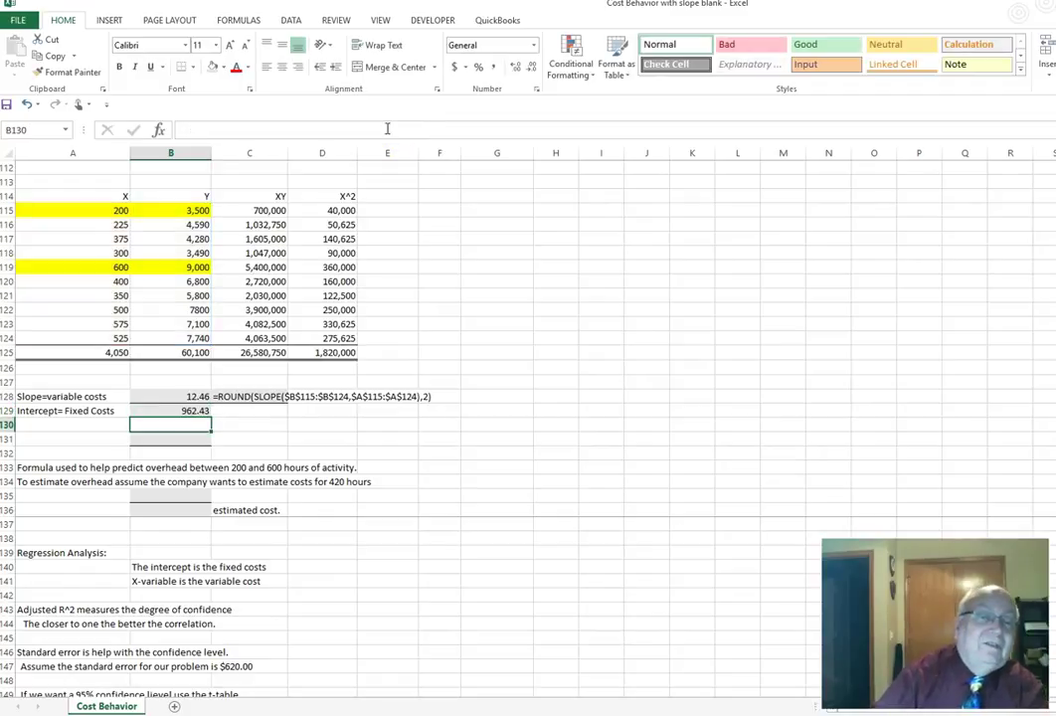
- Copy the formula from cell B129 into C129 and convert it to text with a leading apostrophe
left_click(201, 411)
right_click(201, 411)
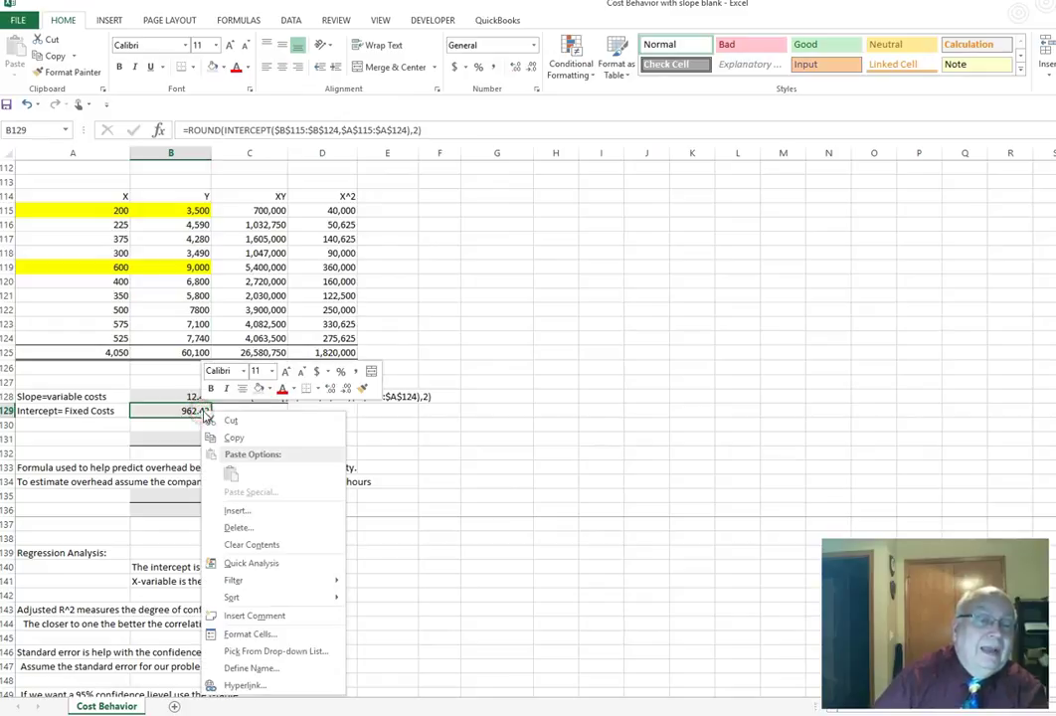
left_click(229, 440)
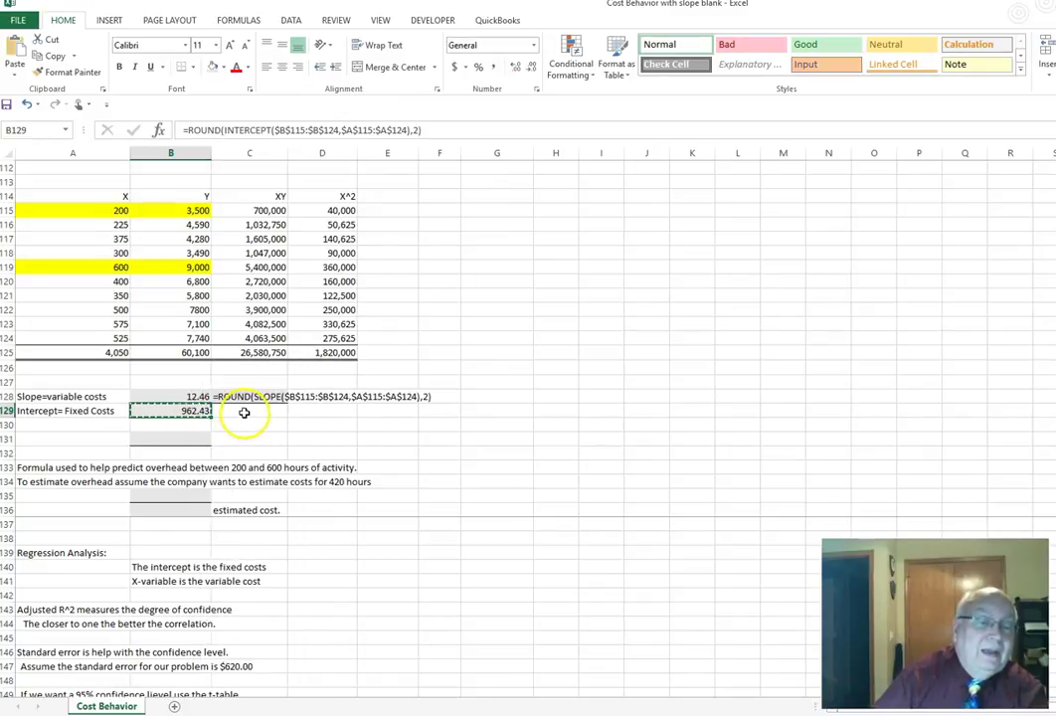
left_click(245, 412)
right_click(248, 416)
left_click(275, 477)
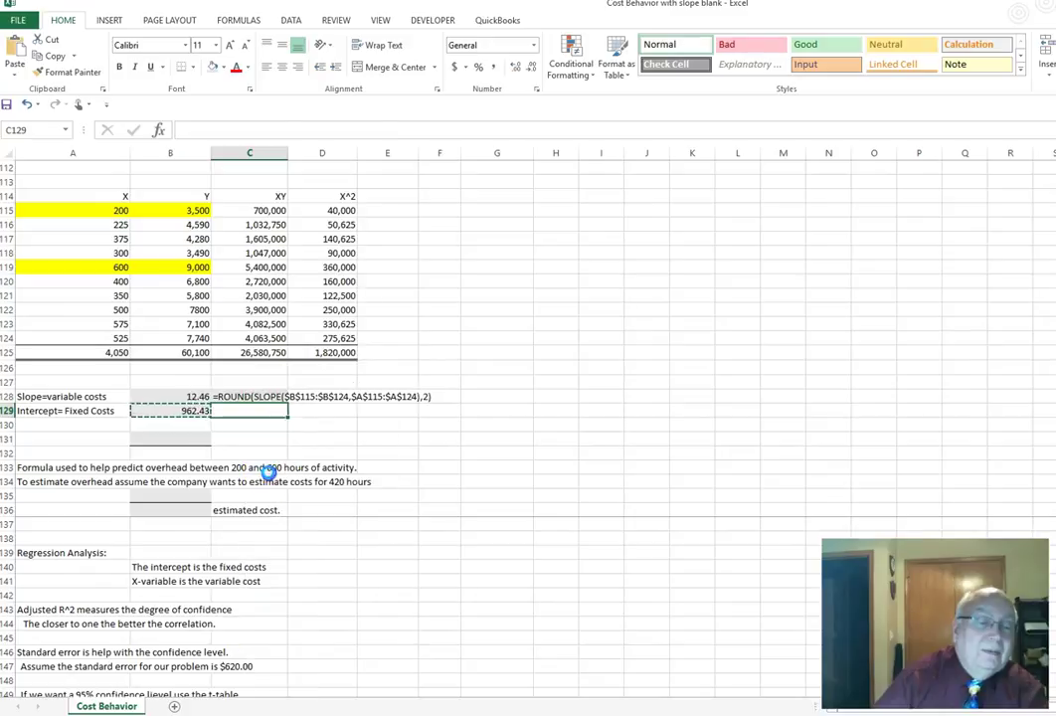
double_click(224, 410)
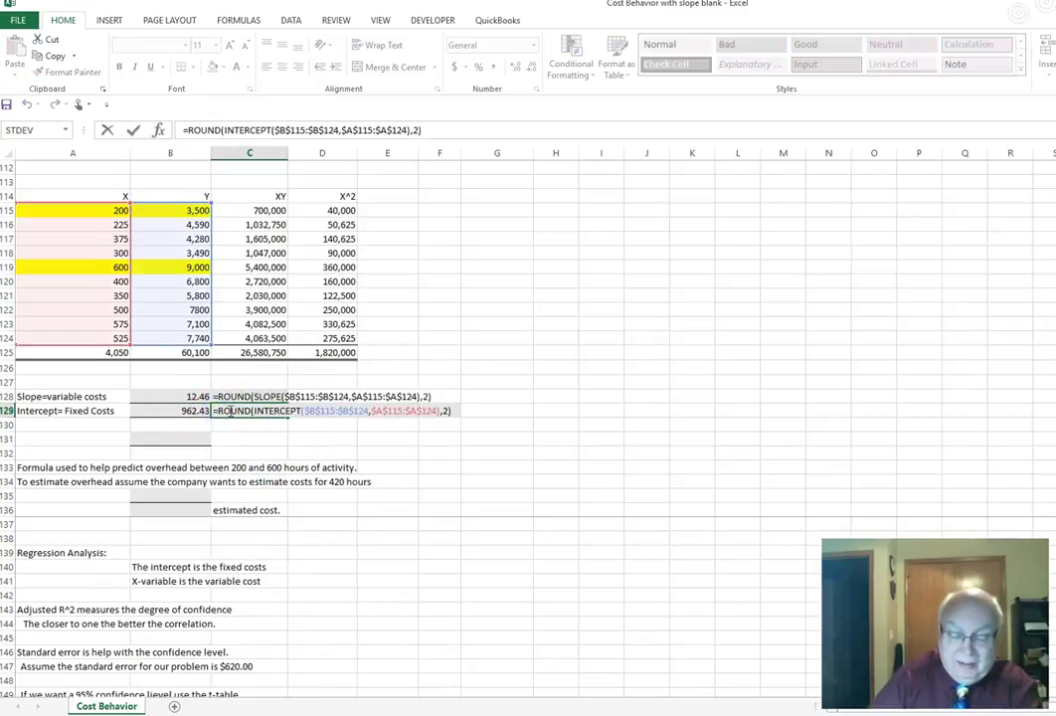
type("'")
key("ctrl+Return")
key("Return")
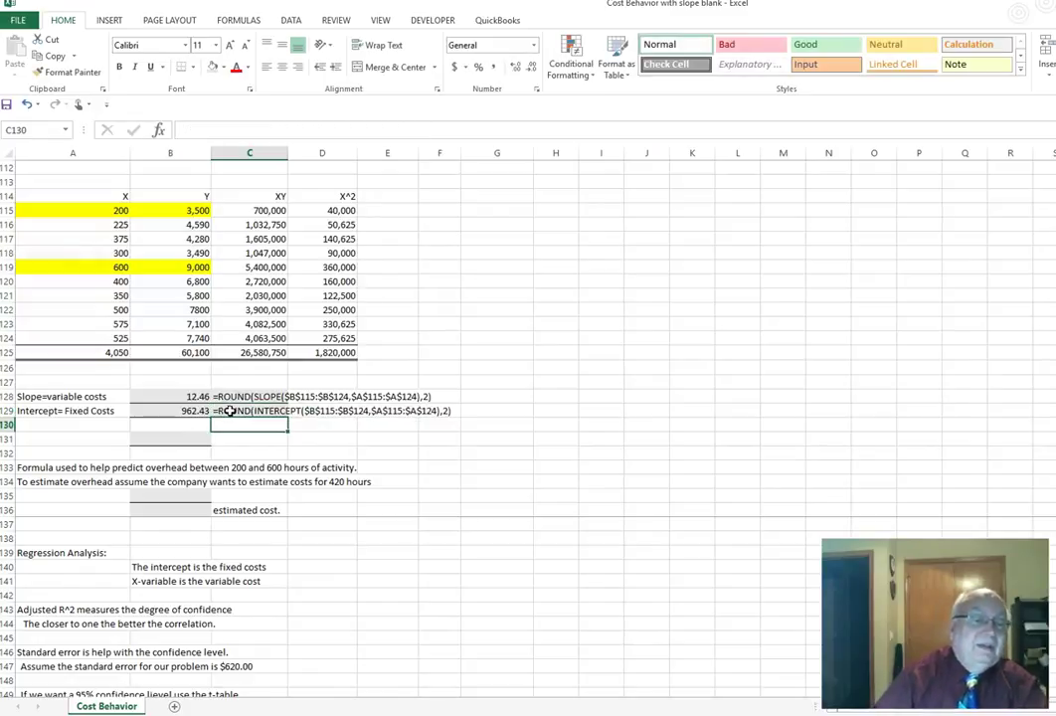
- Enter the least-squares cost equation Y= 962.43+12.46x as text in cell B131
left_click(165, 440)
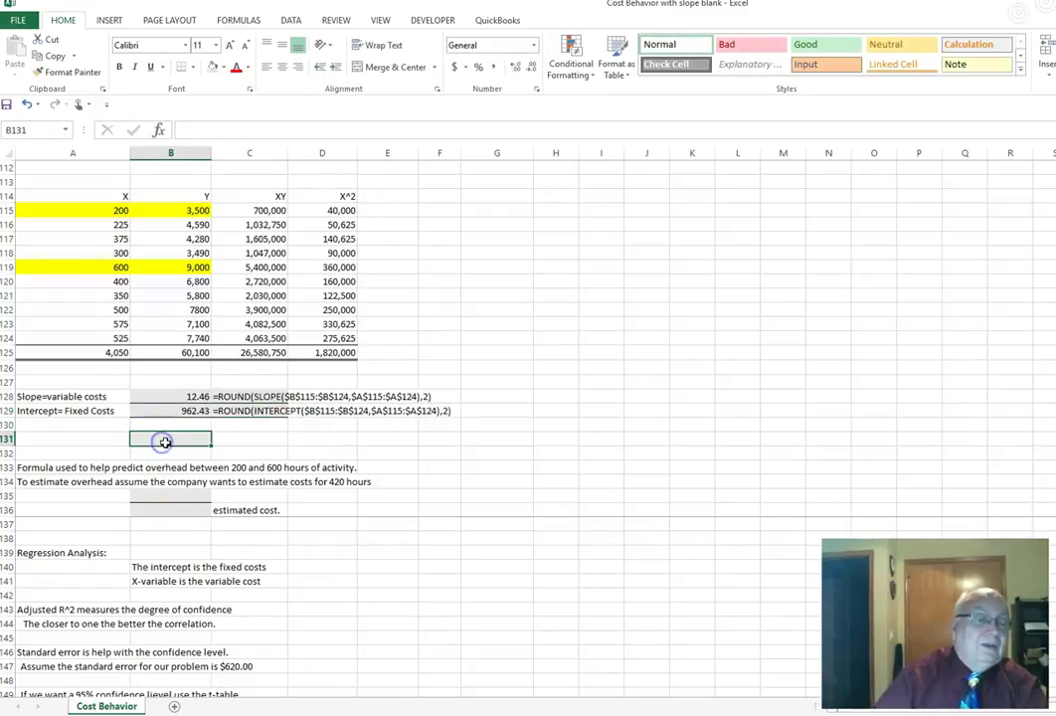
type("Y")
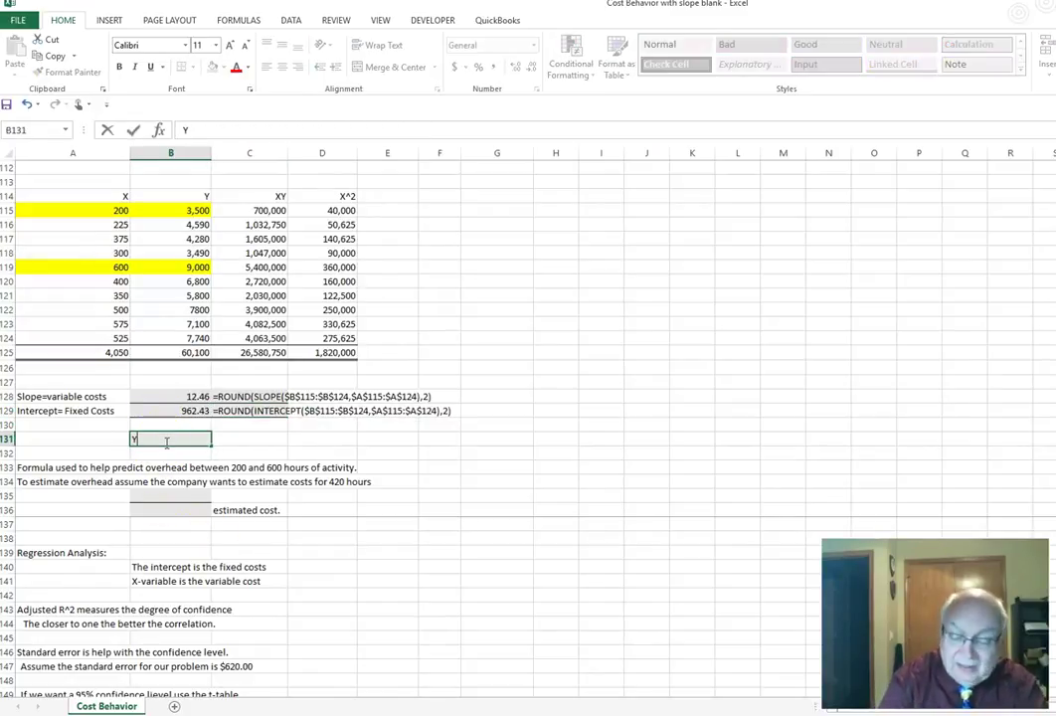
type("=")
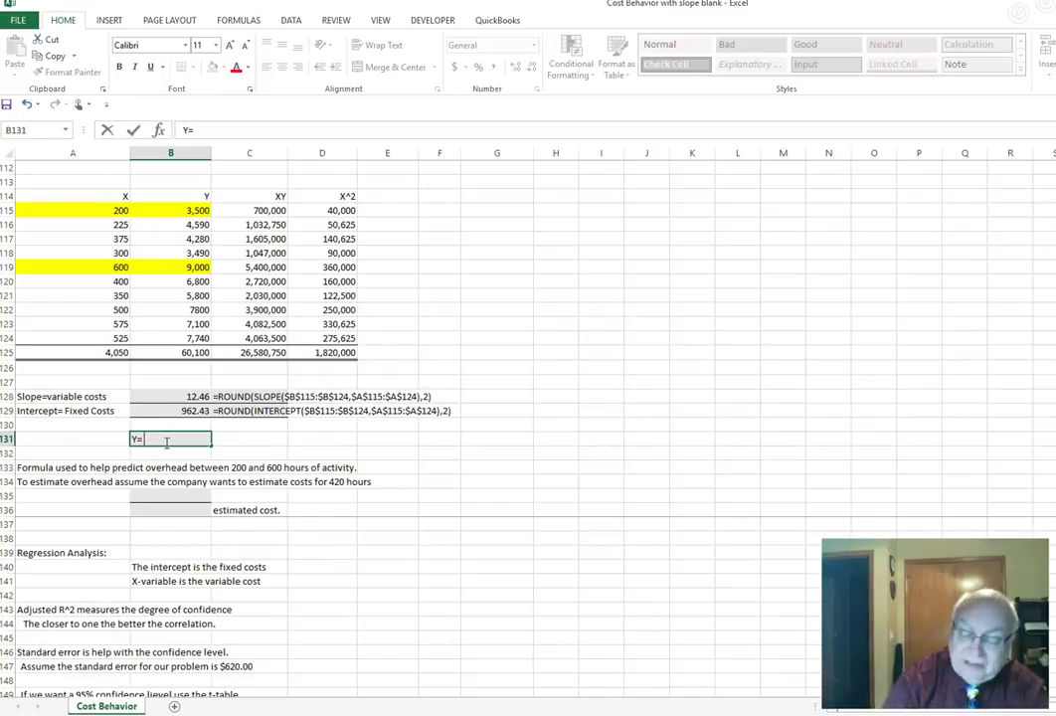
type(" 962.43")
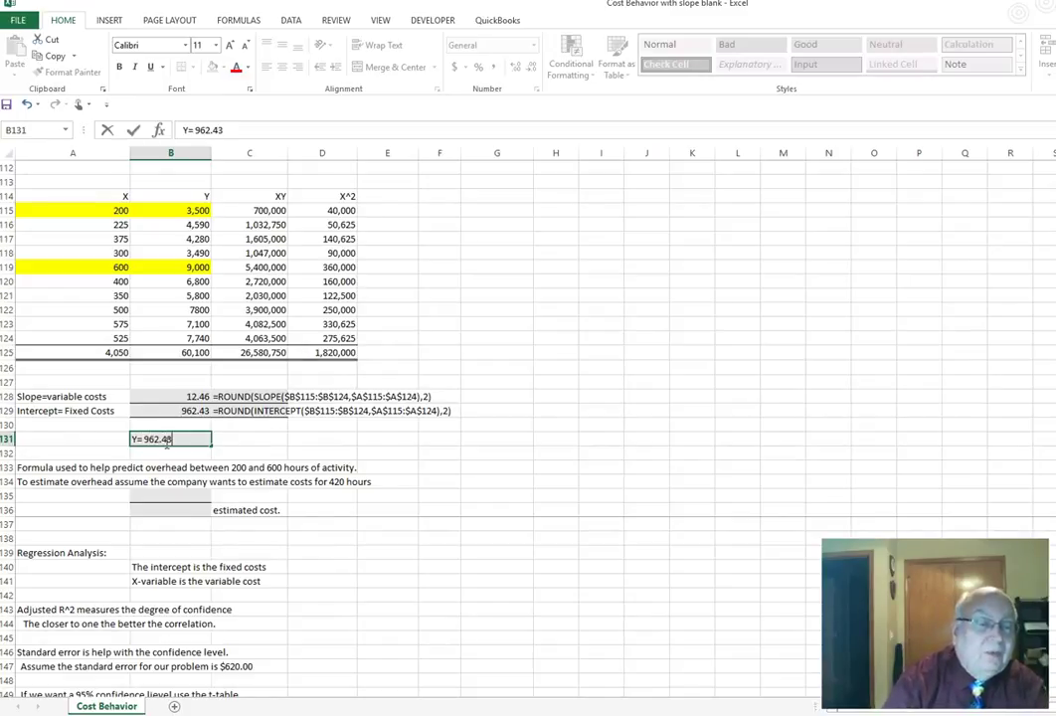
type("+12.46")
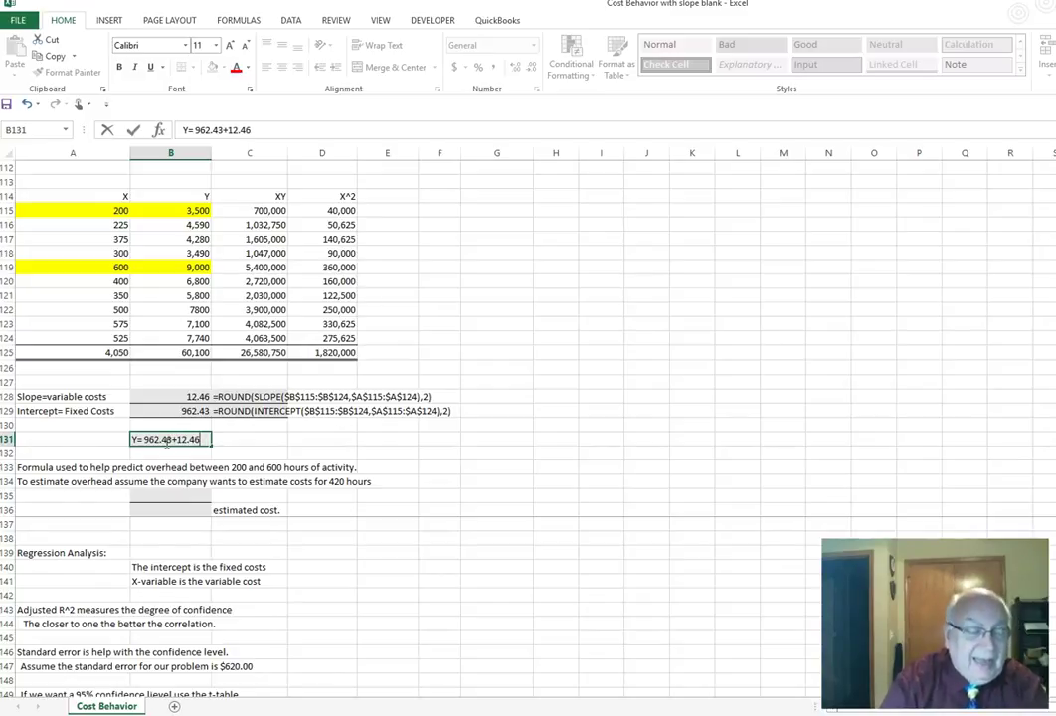
type("x")
key("Return")
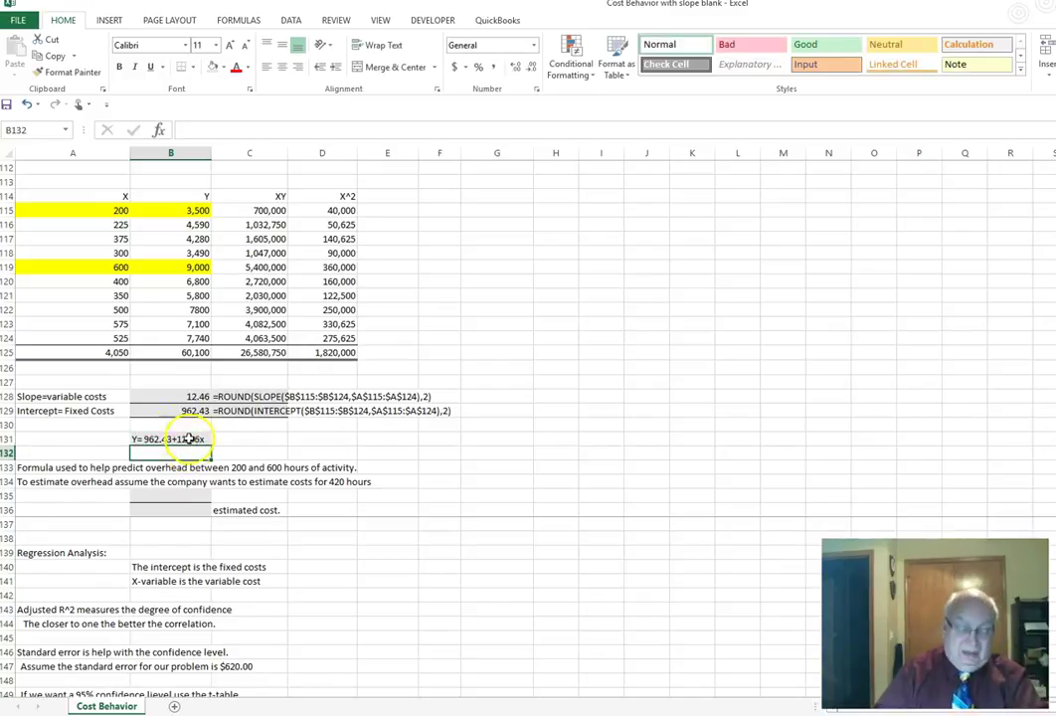
- Compare the least-squares formulas and cost equation with the high-low calculations higher up in the worksheet
scroll(192, 450, "up", 1)
scroll(192, 450, "up", 2)
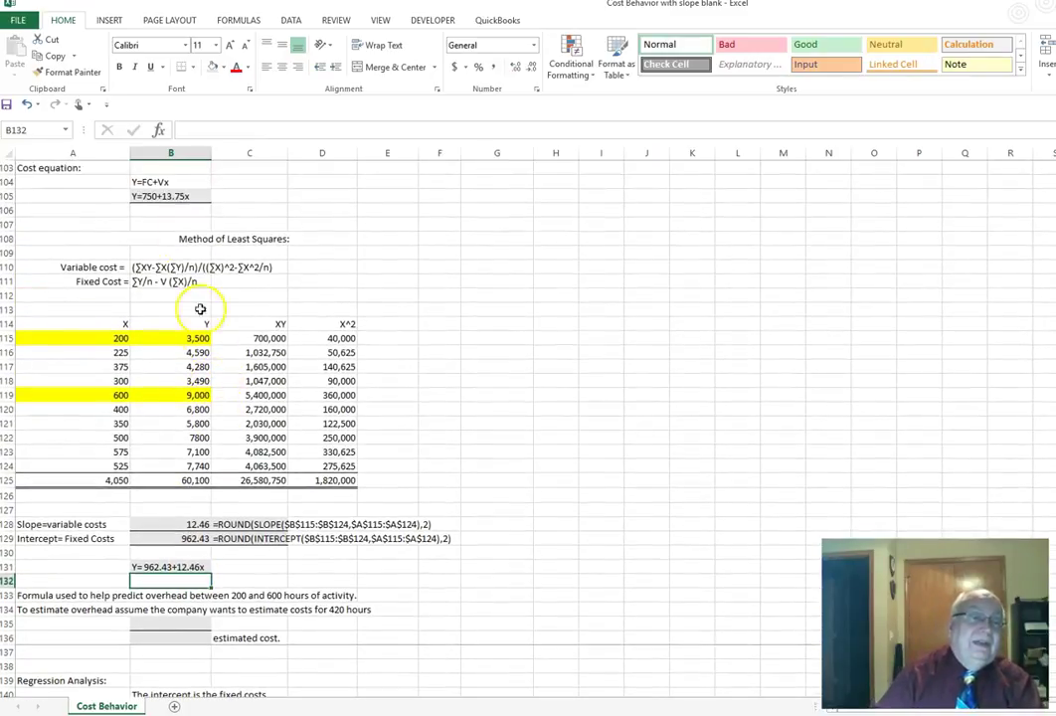
scroll(183, 220, "down", 1)
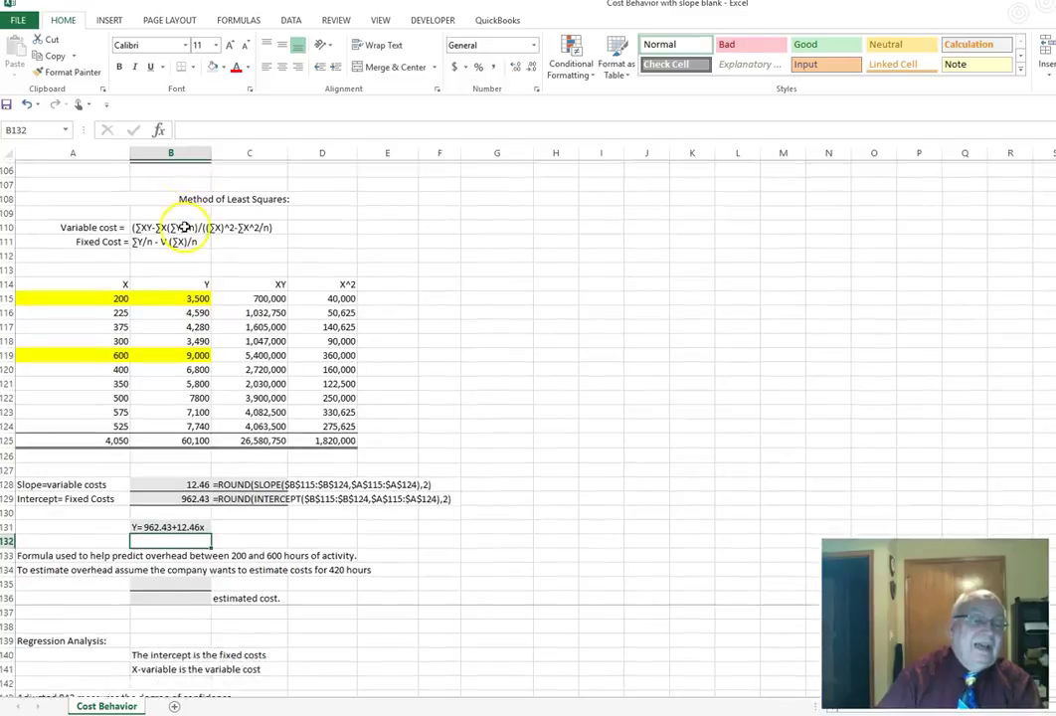
scroll(183, 227, "down", 1)
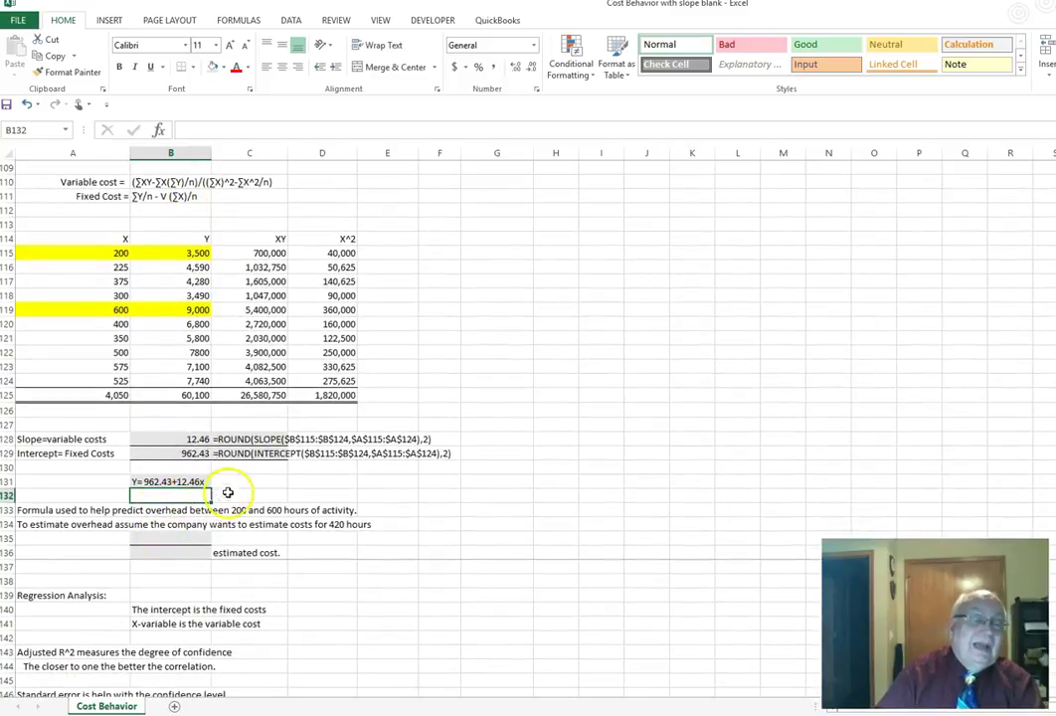
scroll(233, 488, "up", 1)
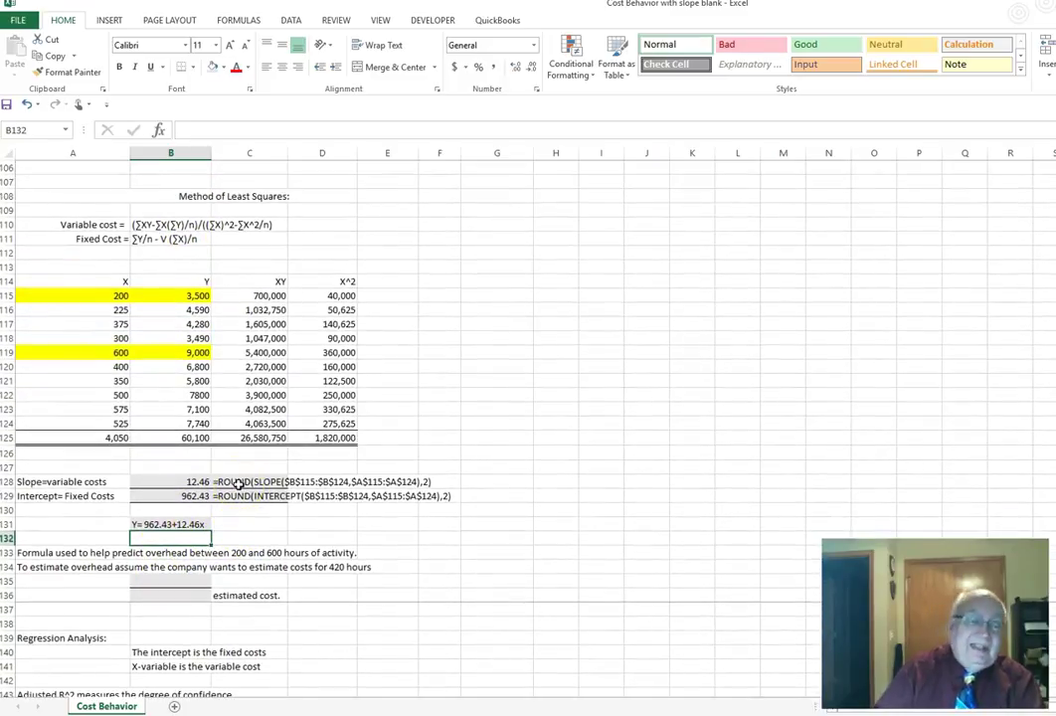
scroll(239, 484, "up", 1)
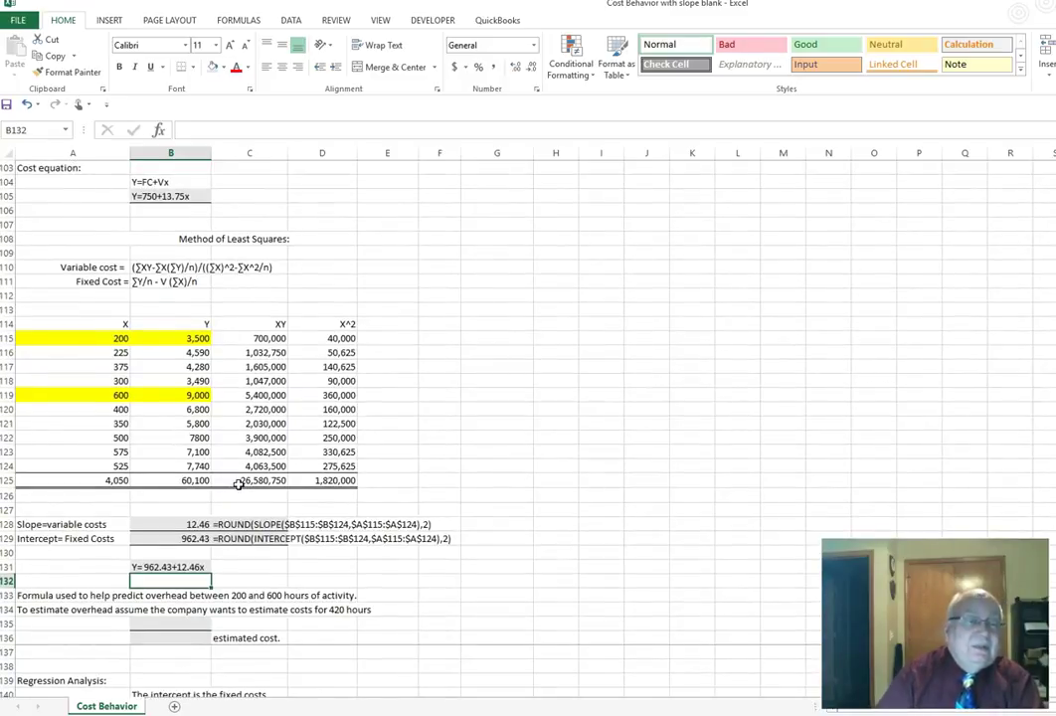
scroll(239, 483, "up", 2)
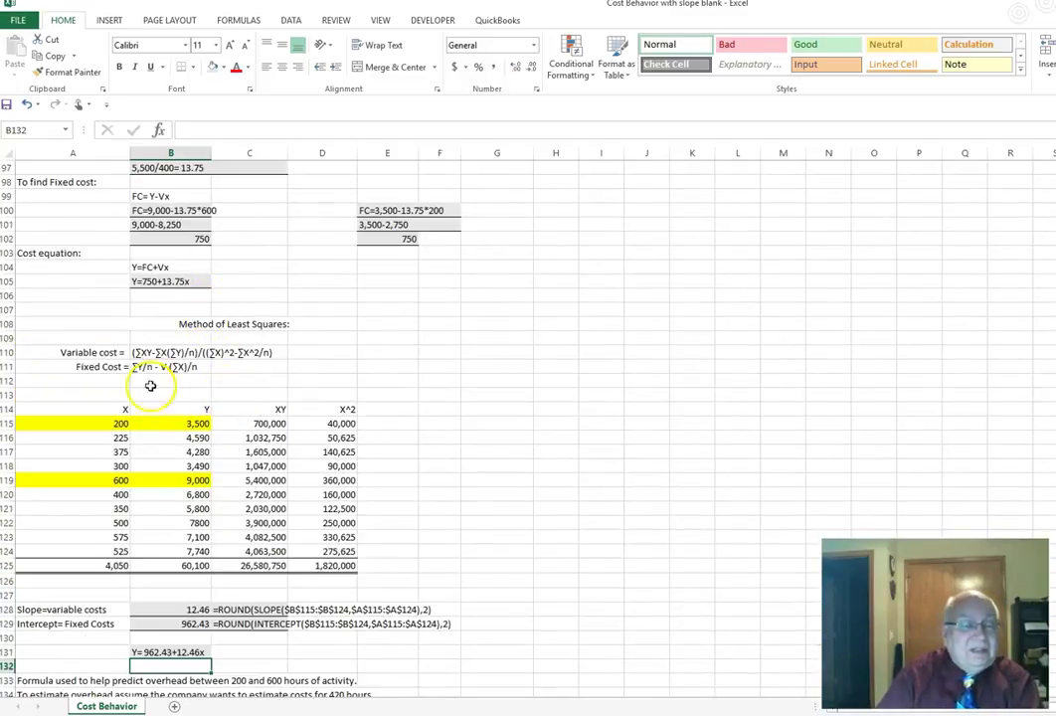
scroll(259, 448, "down", 2)
scroll(239, 427, "up", 1)
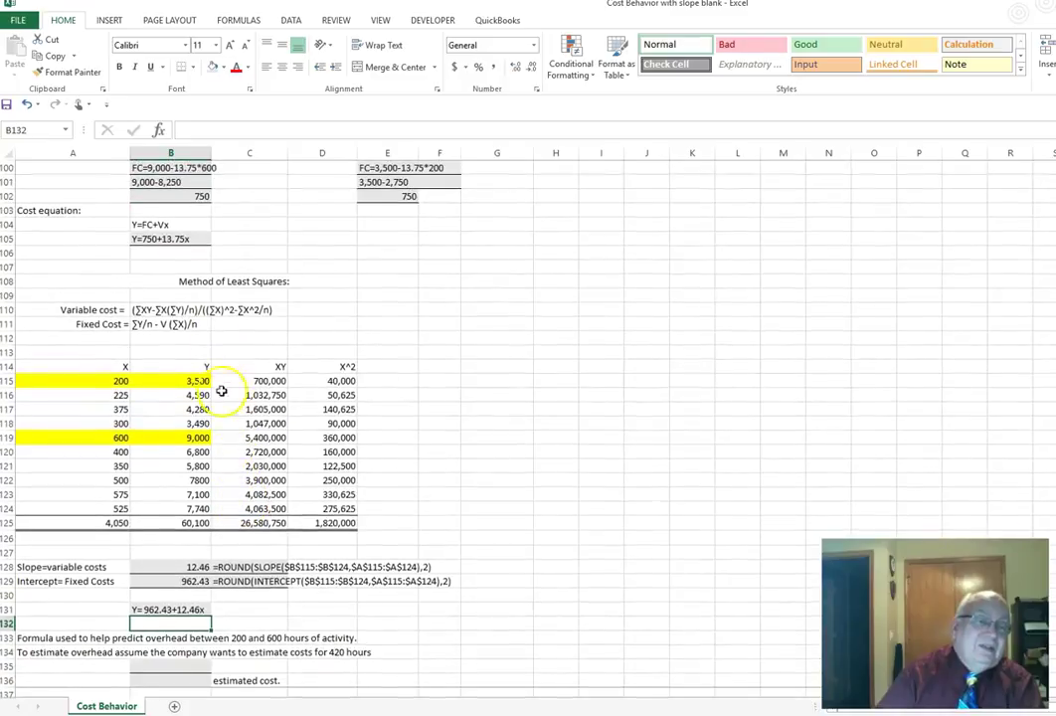
scroll(212, 208, "up", 1)
scroll(223, 212, "up", 1)
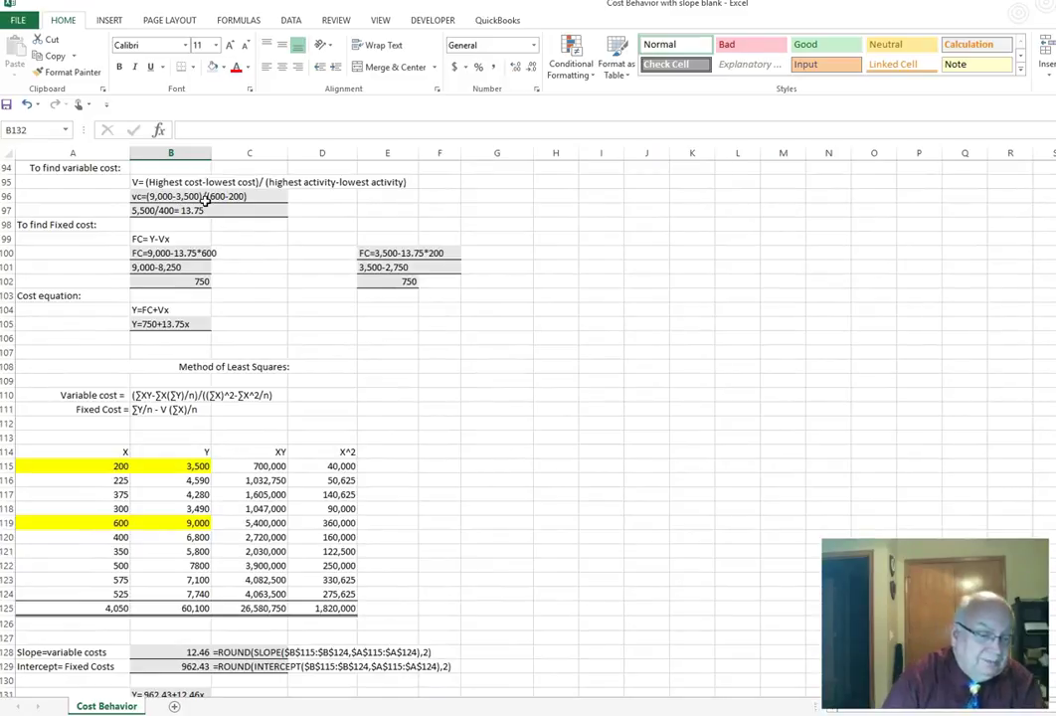
scroll(204, 198, "down", 6)
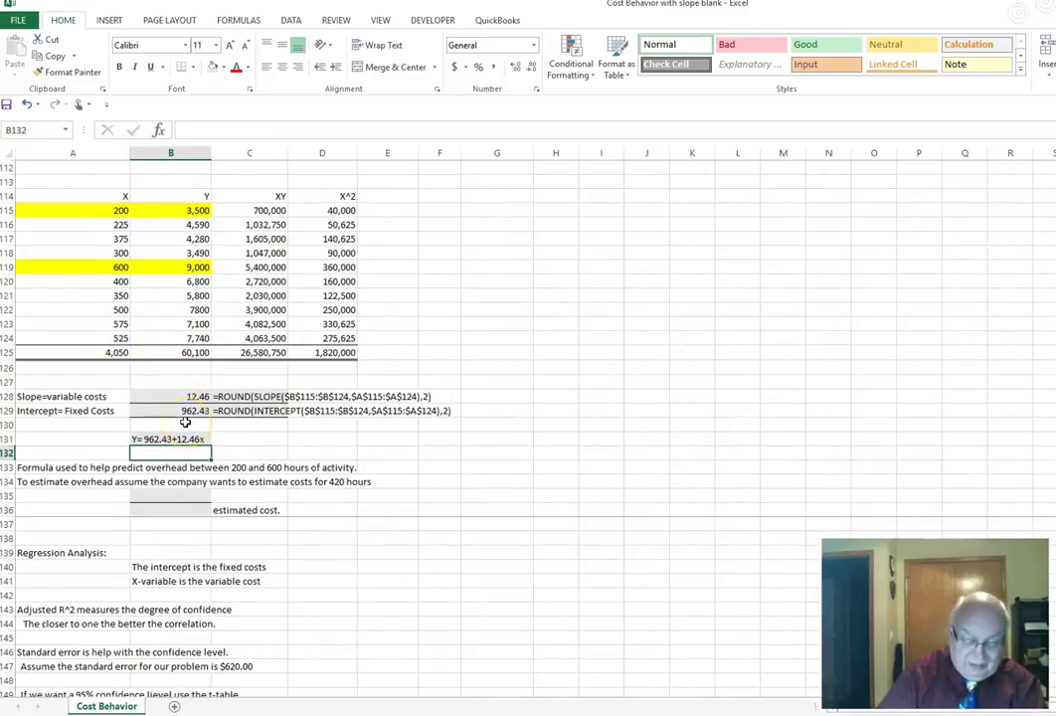
- Enter the 420-hour cost equation y=962.43+12.46*420 as text in cell B135
left_click(173, 494)
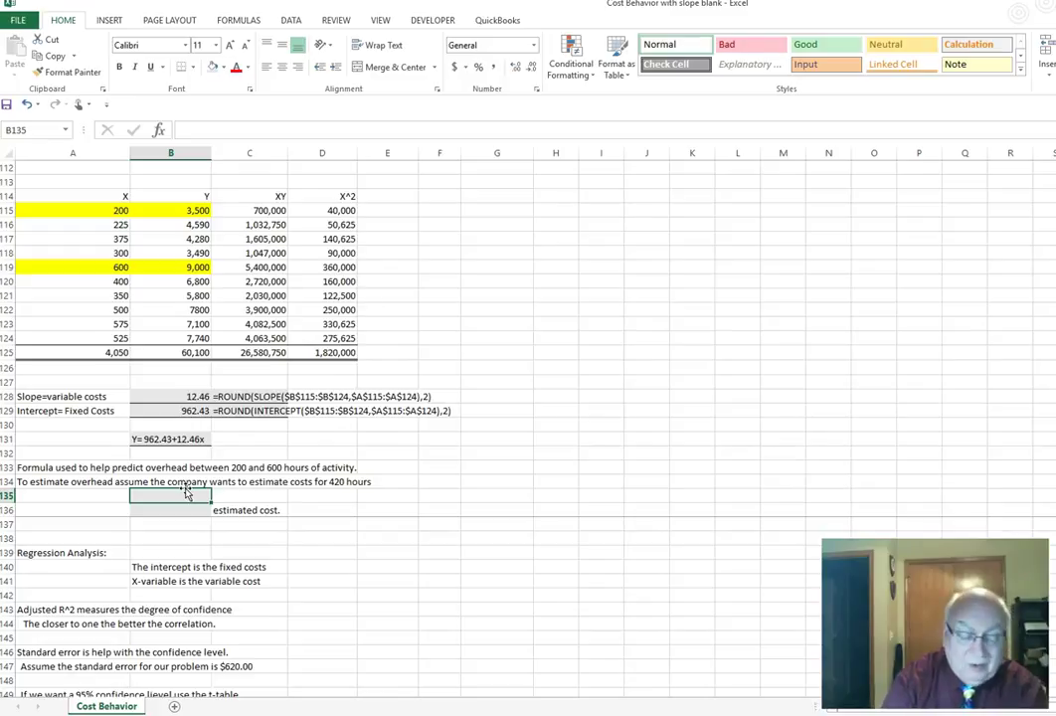
type("y=962.43")
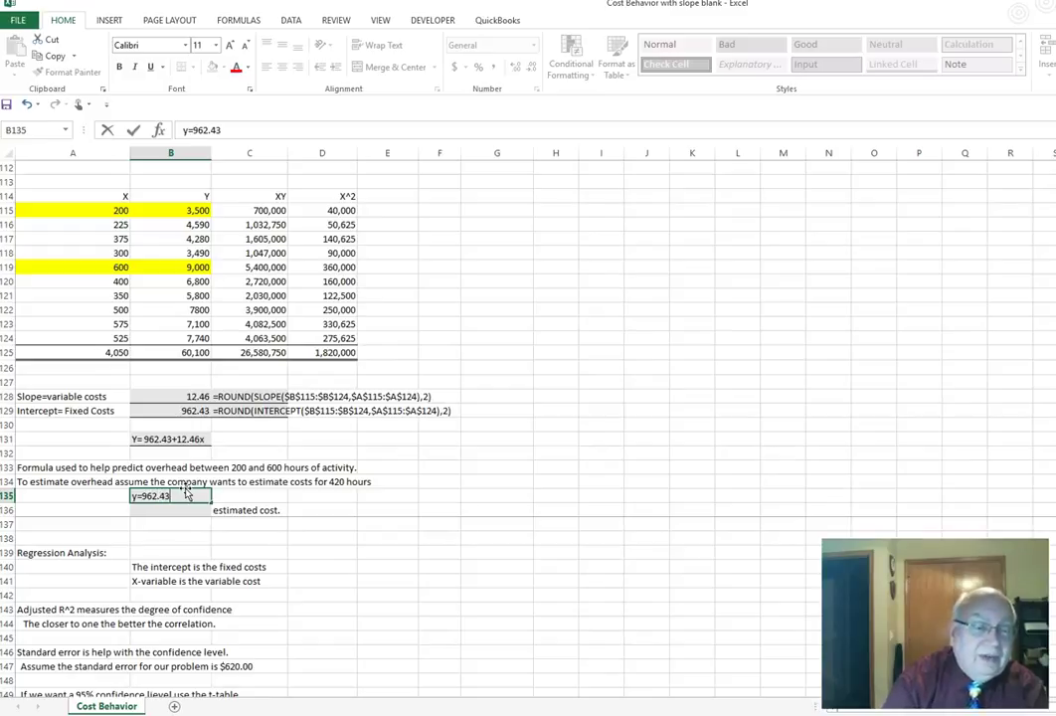
type("+12.")
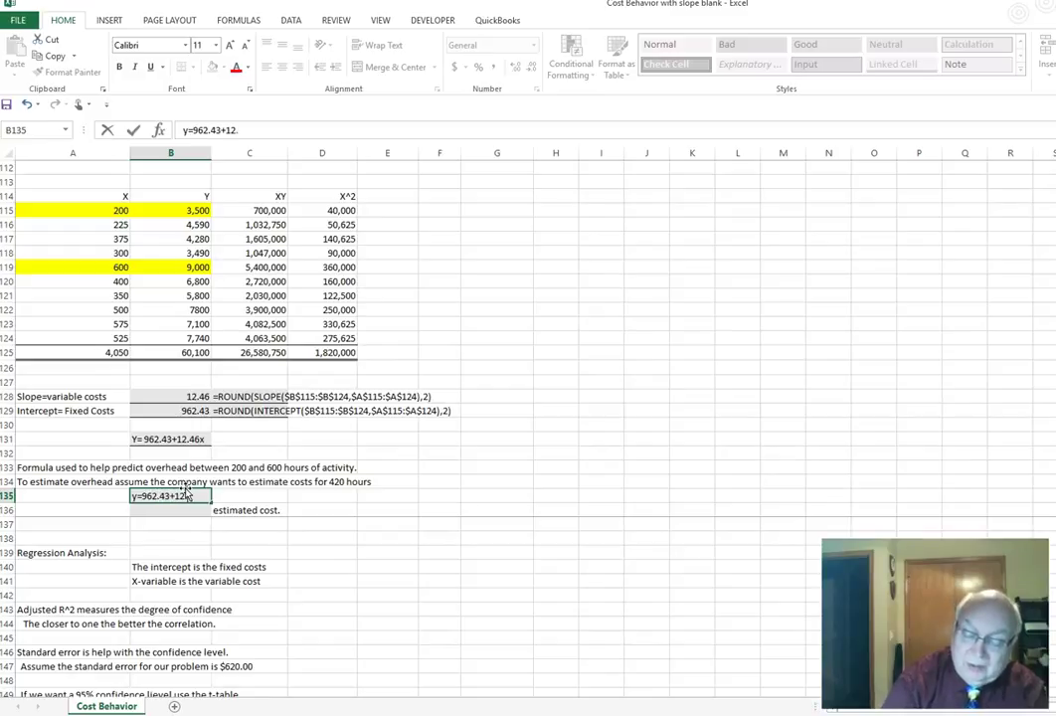
type("46*420")
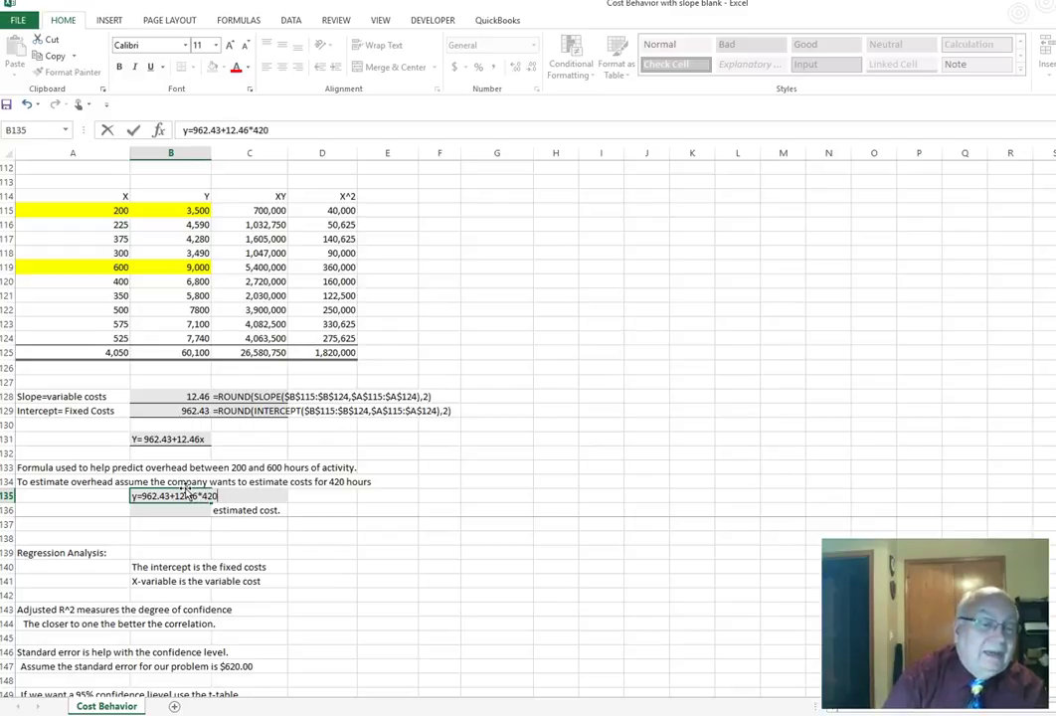
key("Return")
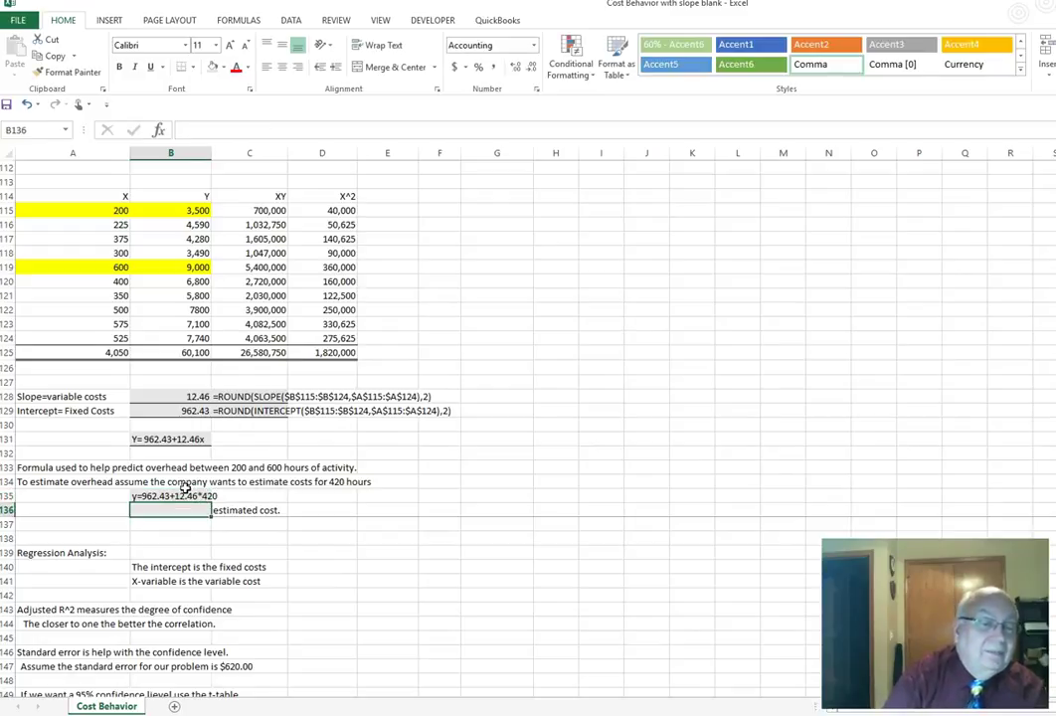
- Calculate the estimated overhead cost in cell B136 with the formula =962.73+12.46*420
type("=")
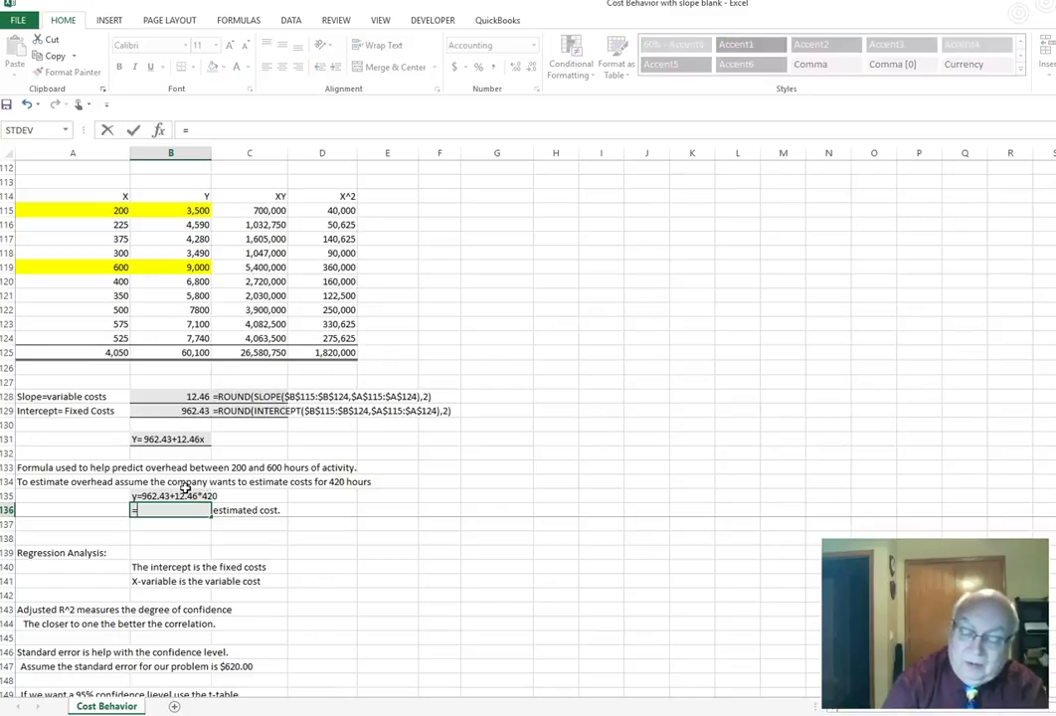
type("962.73+")
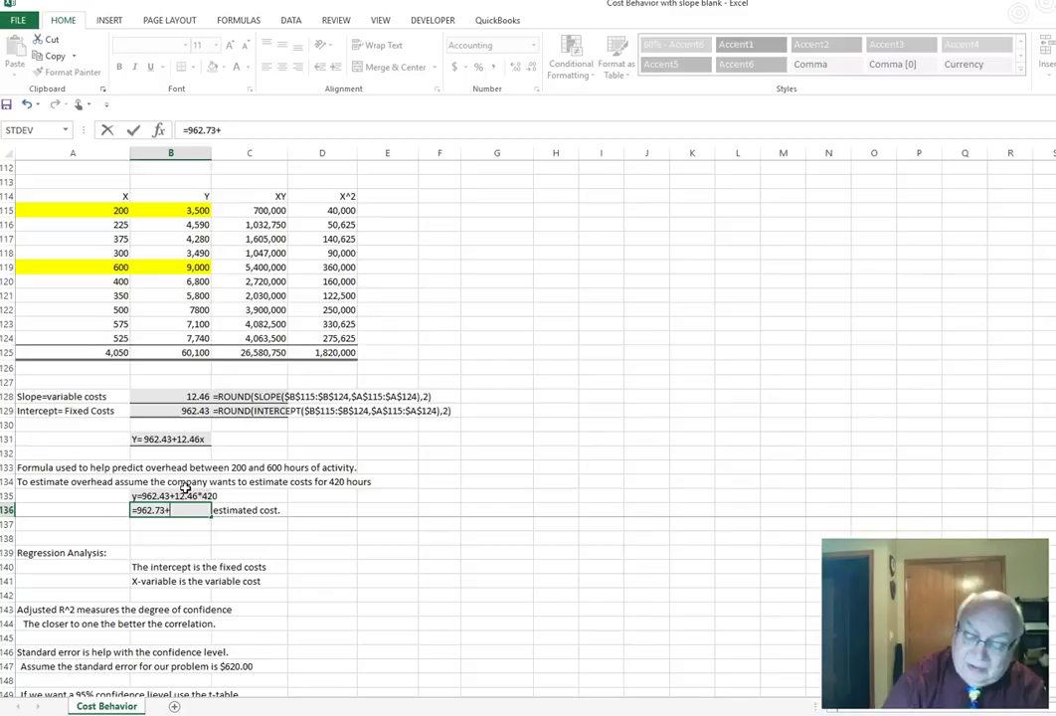
type("12.46")
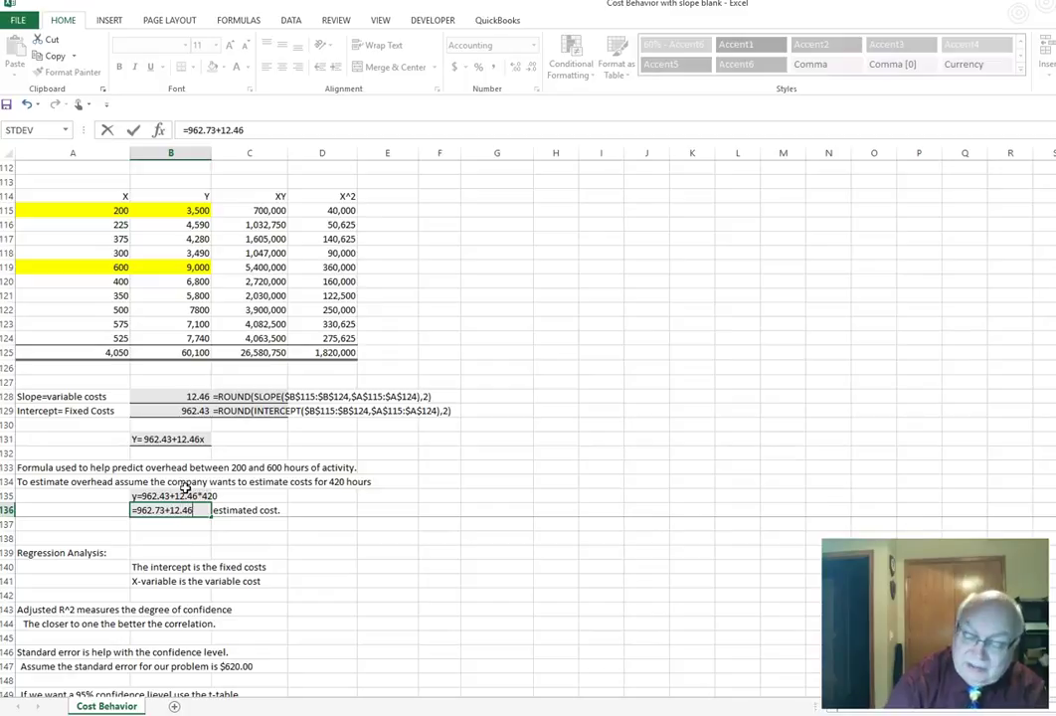
type("*420")
key("Return")
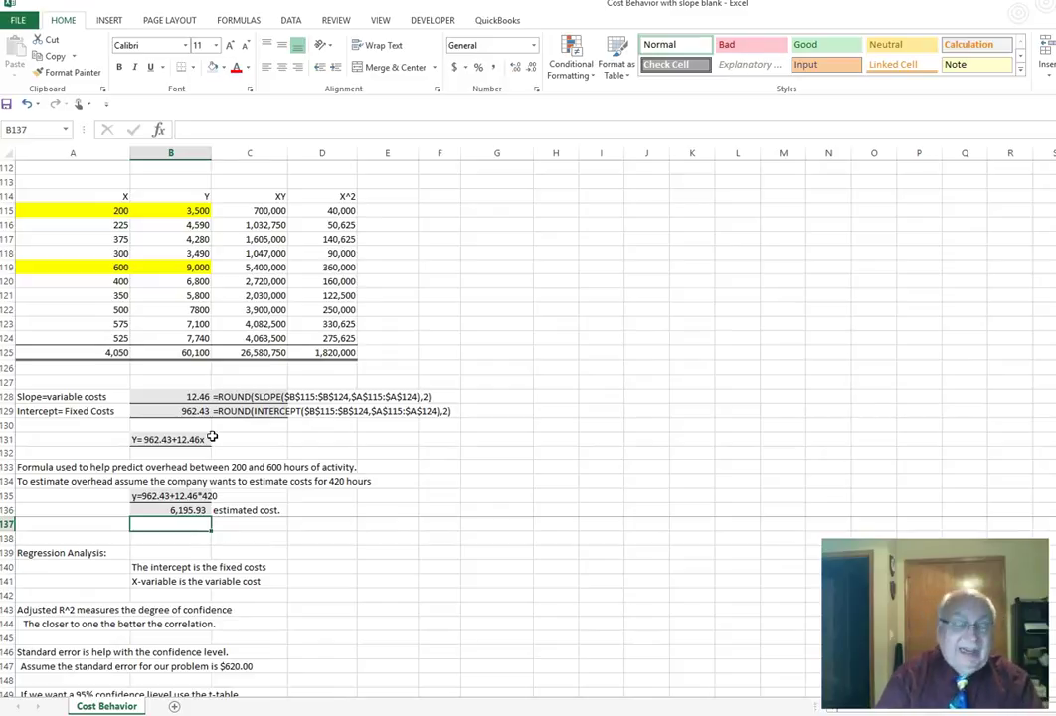
- Change the t-table value at the end of the note in cell A154 to 1.860 for 90% confidence
scroll(300, 442, "down", 4)
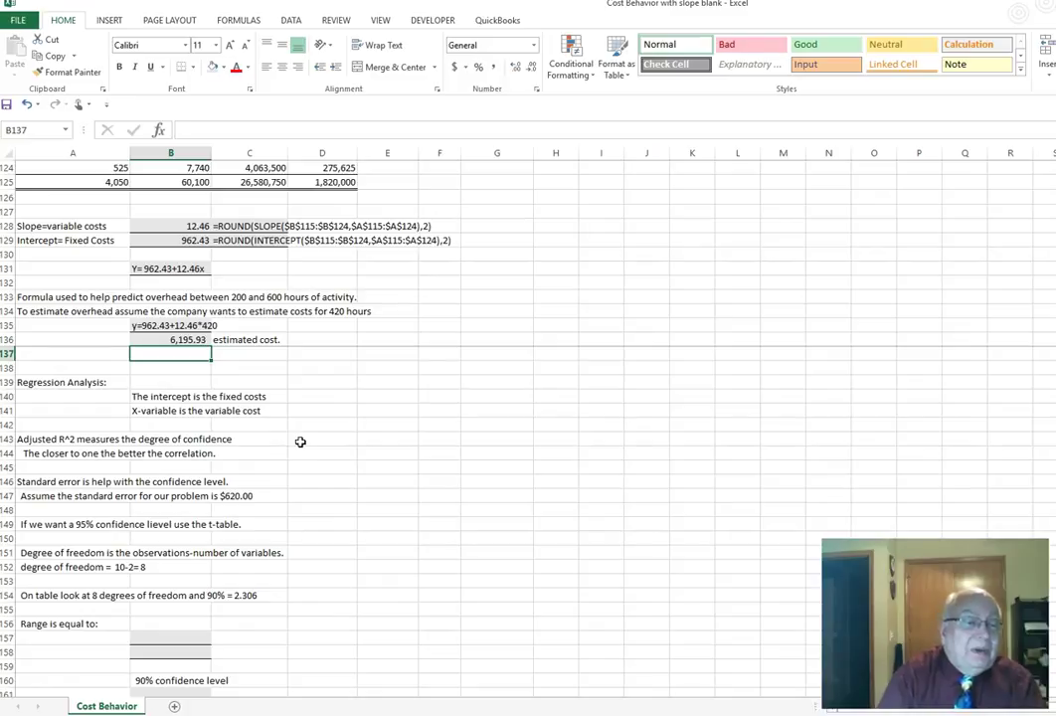
scroll(284, 438, "down", 3)
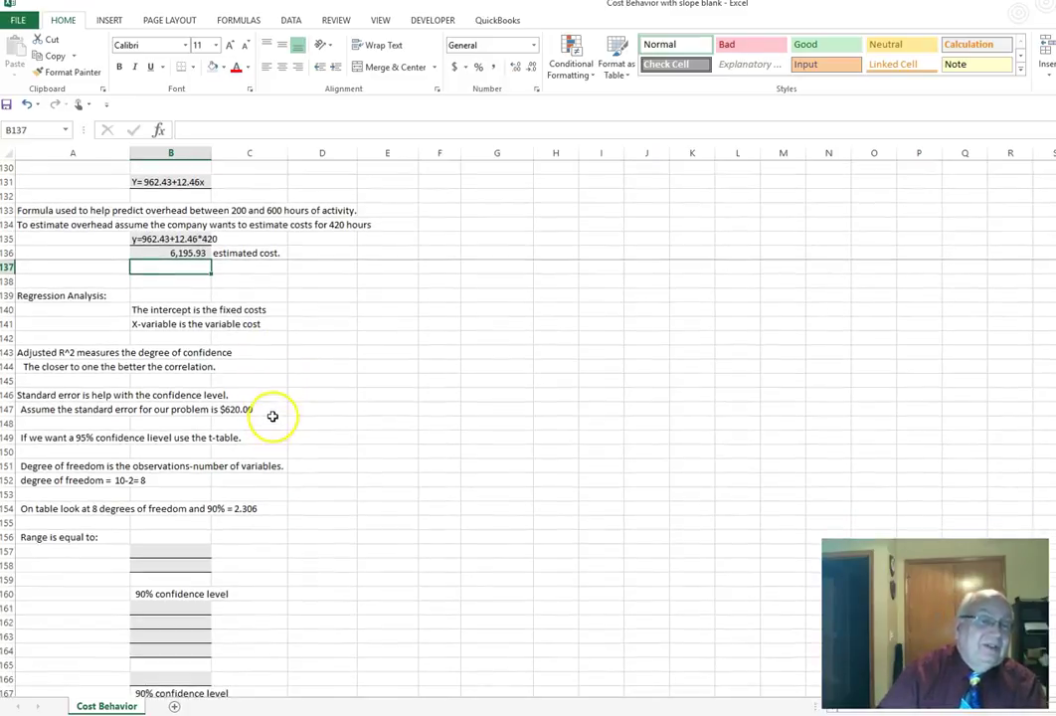
scroll(281, 411, "down", 1)
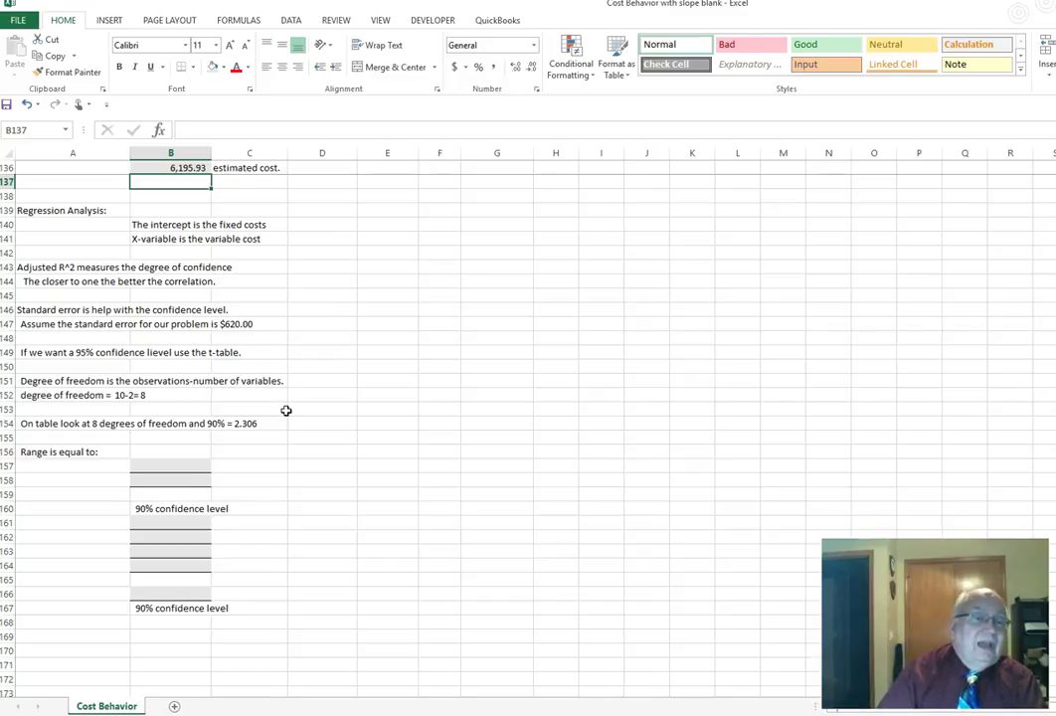
scroll(253, 297, "down", 1)
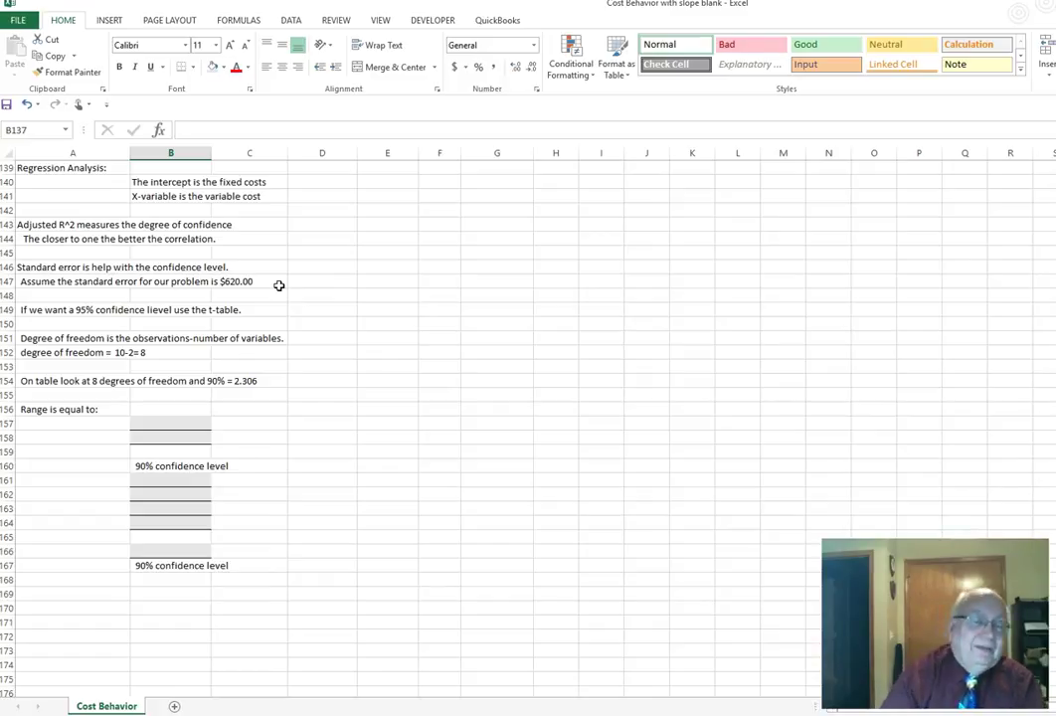
scroll(279, 285, "down", 1)
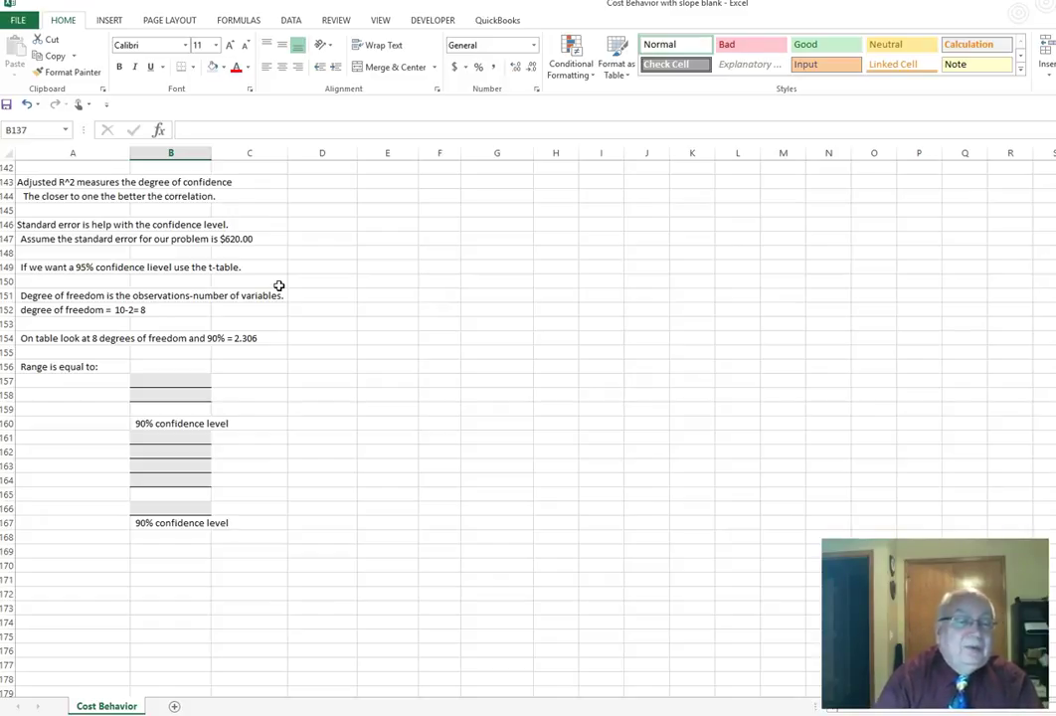
left_click(64, 338)
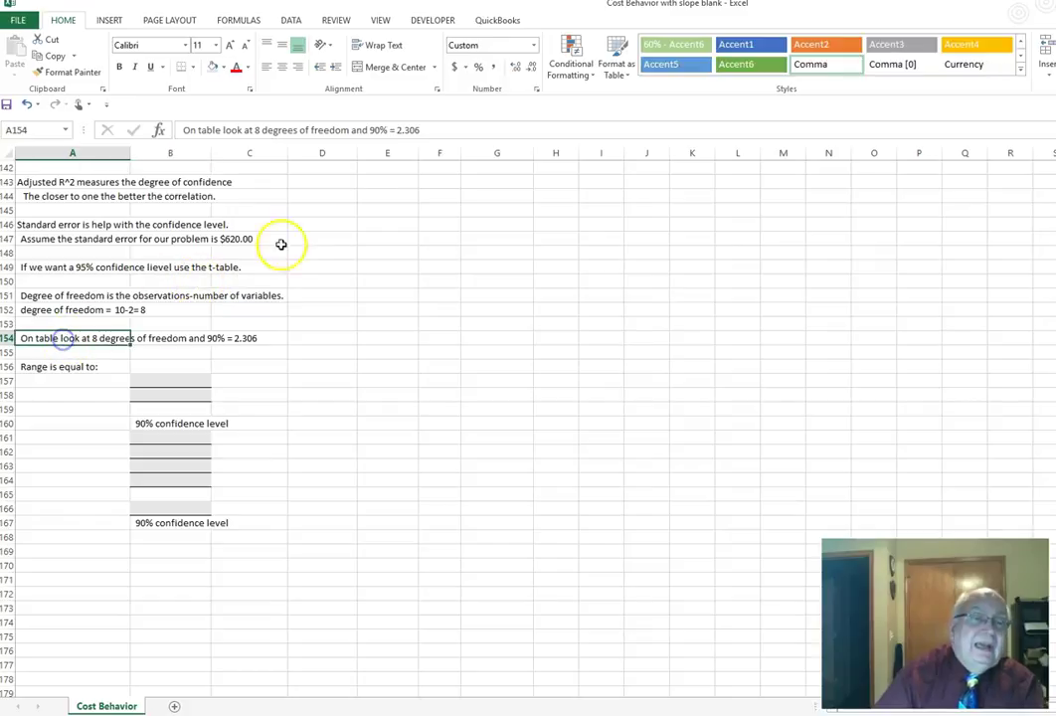
left_click(429, 130)
key("BackSpace")
key("BackSpace")
key("BackSpace")
key("BackSpace")
key("BackSpace")
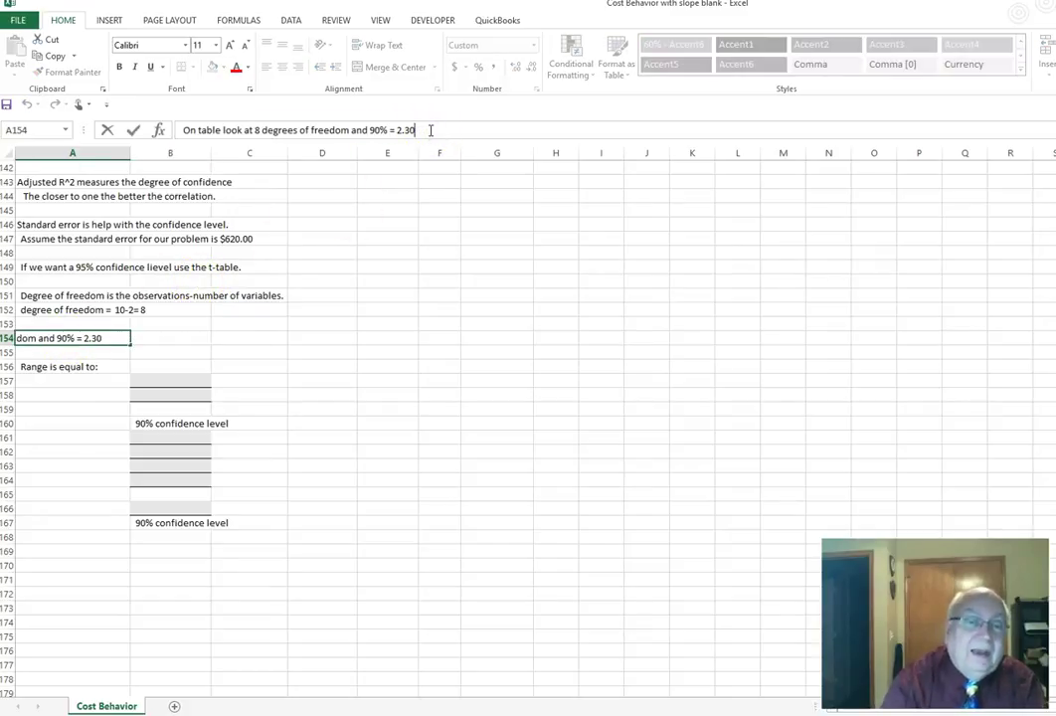
type("1.")
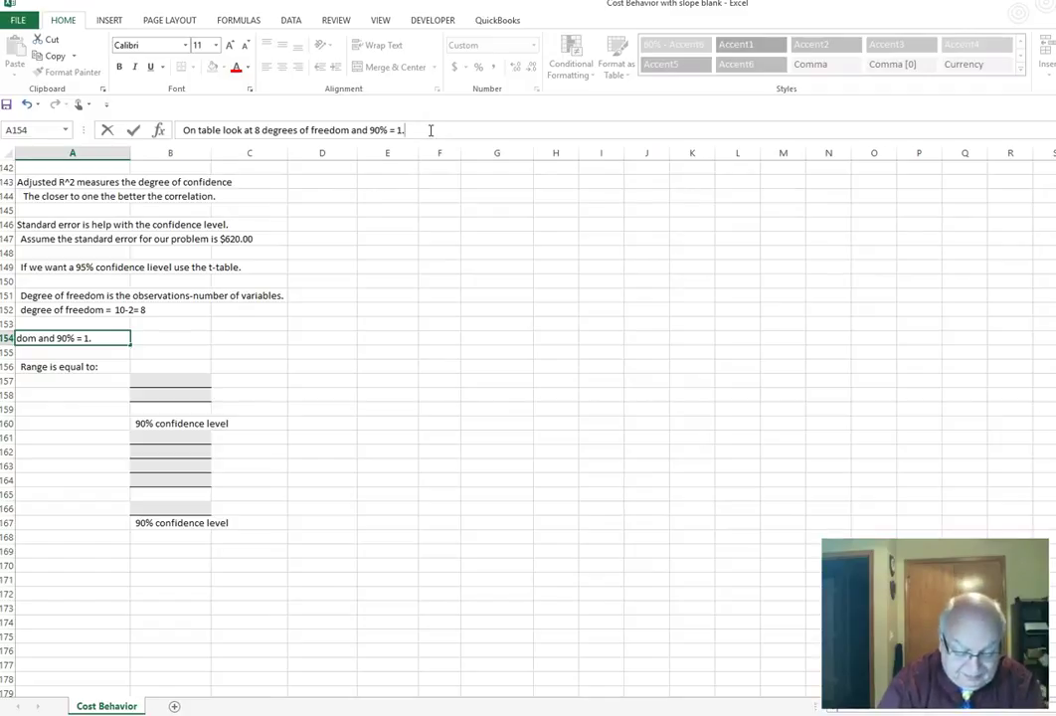
type("860")
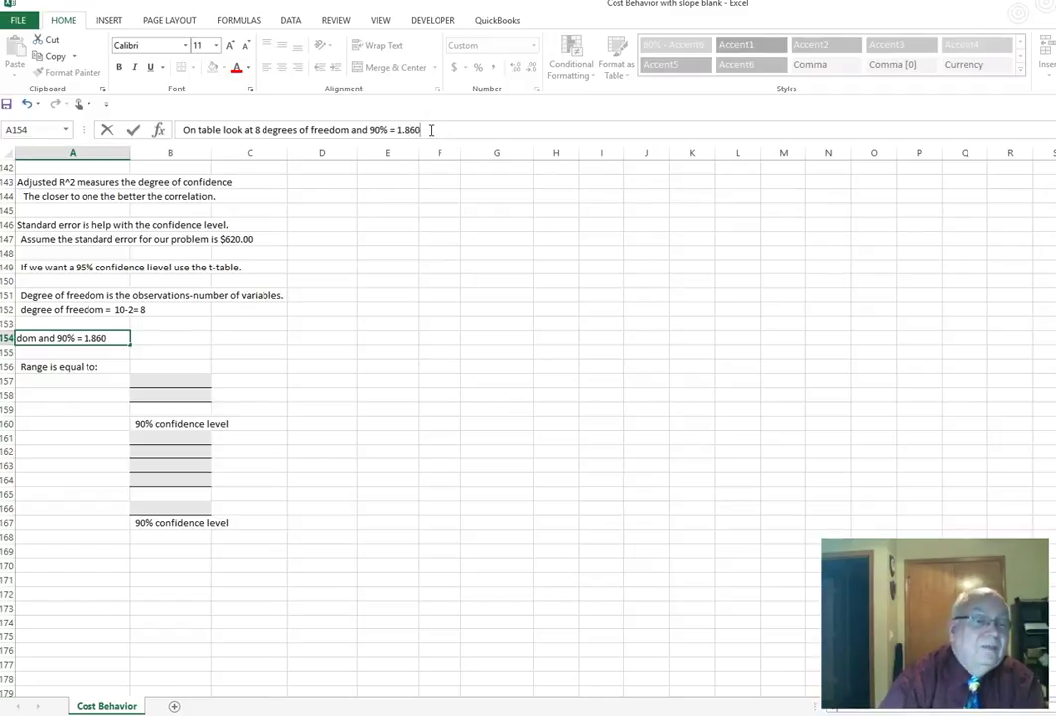
key("Return")
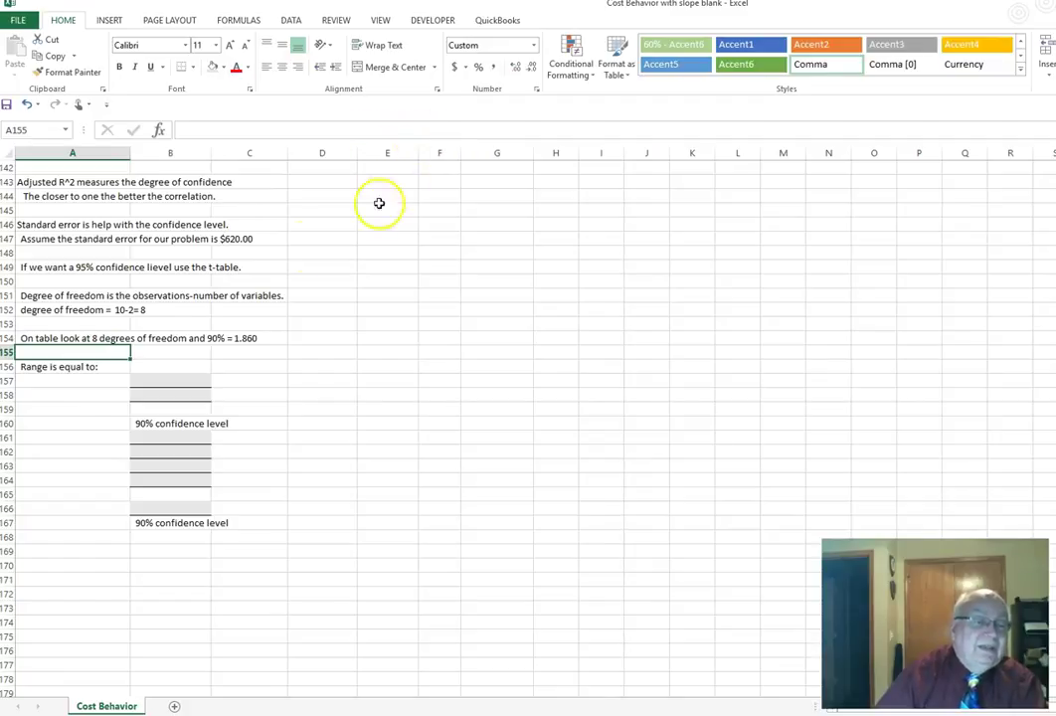
- Copy the estimated cost formula from cell B136 into cell B158 under the range heading
left_click(157, 384)
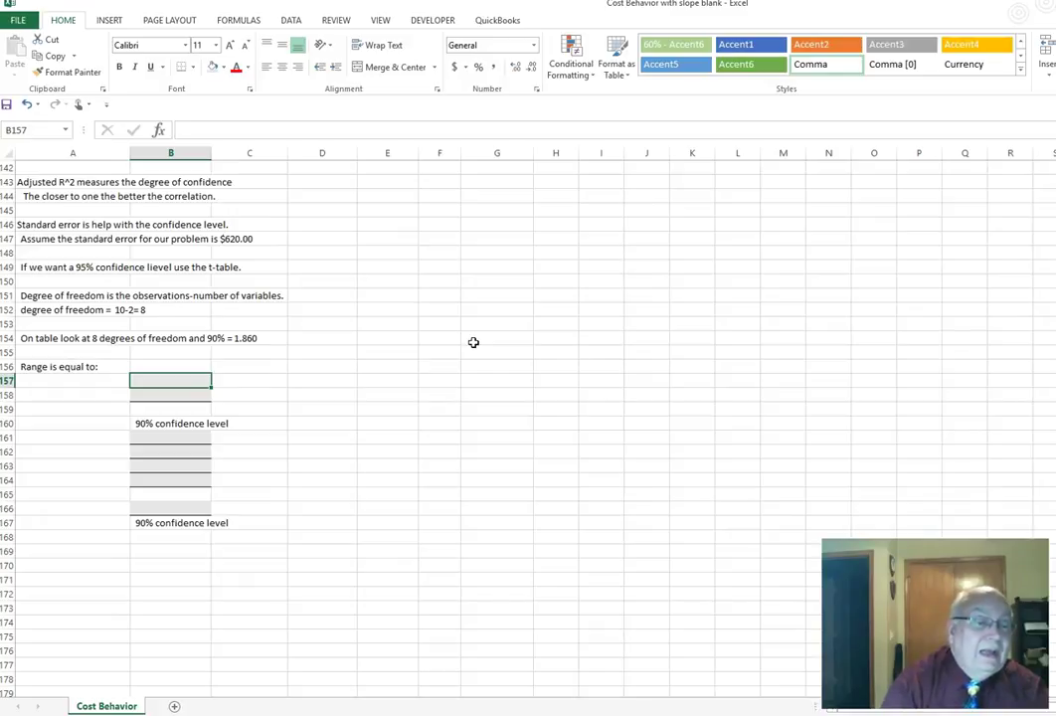
scroll(474, 342, "up", 3)
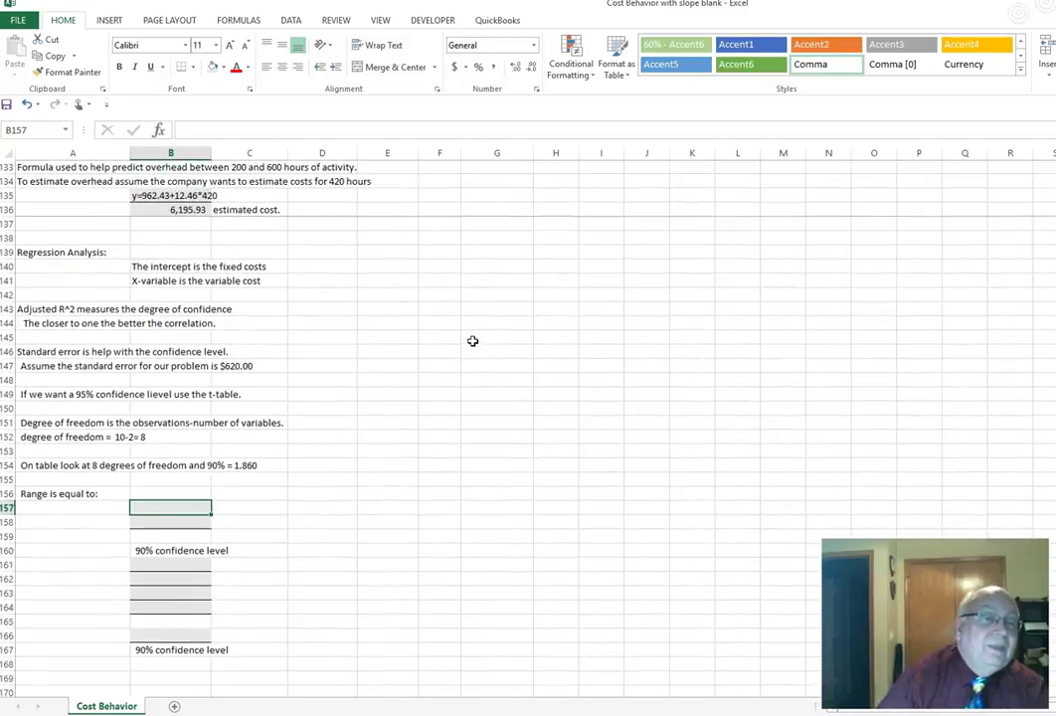
left_click(201, 210)
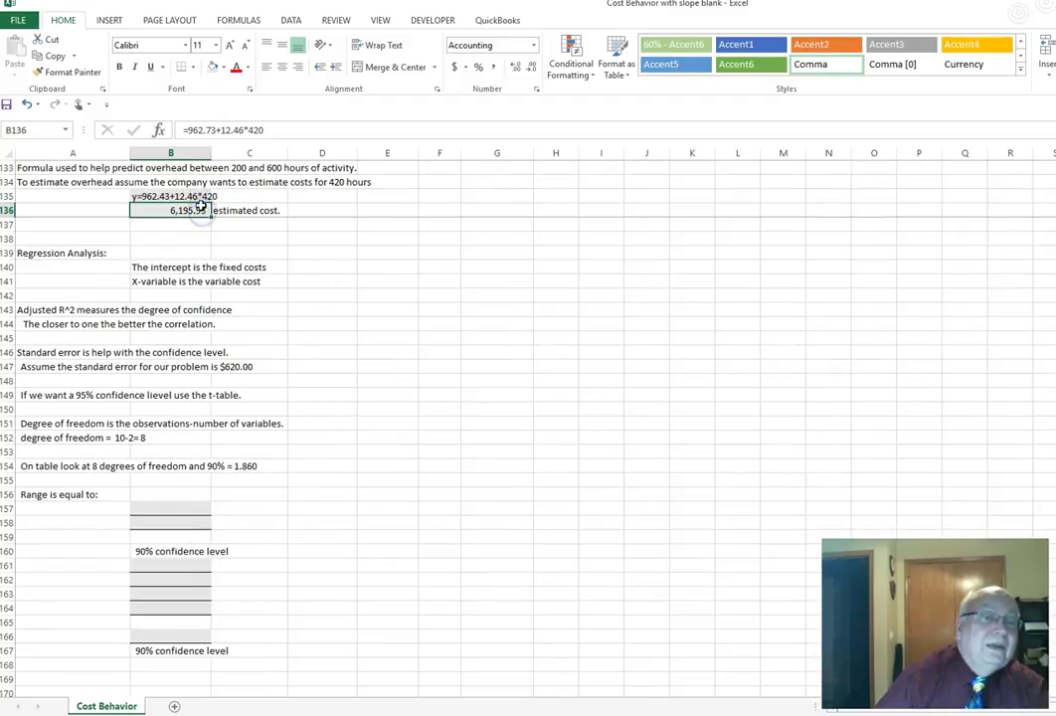
left_click(181, 210)
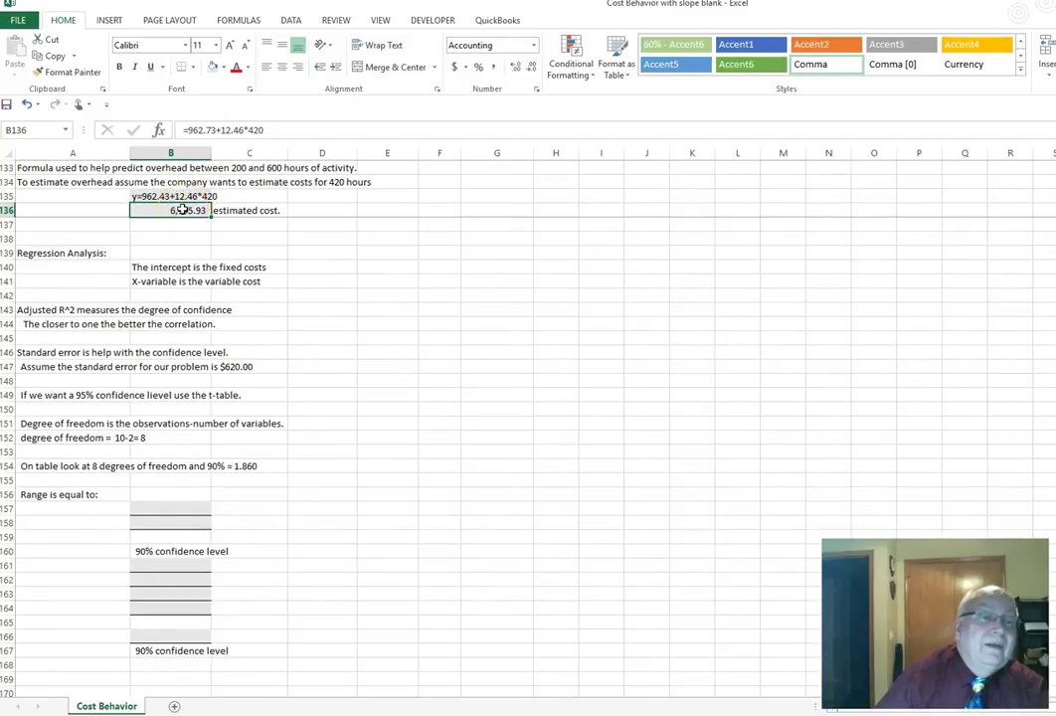
scroll(181, 210, "up", 2)
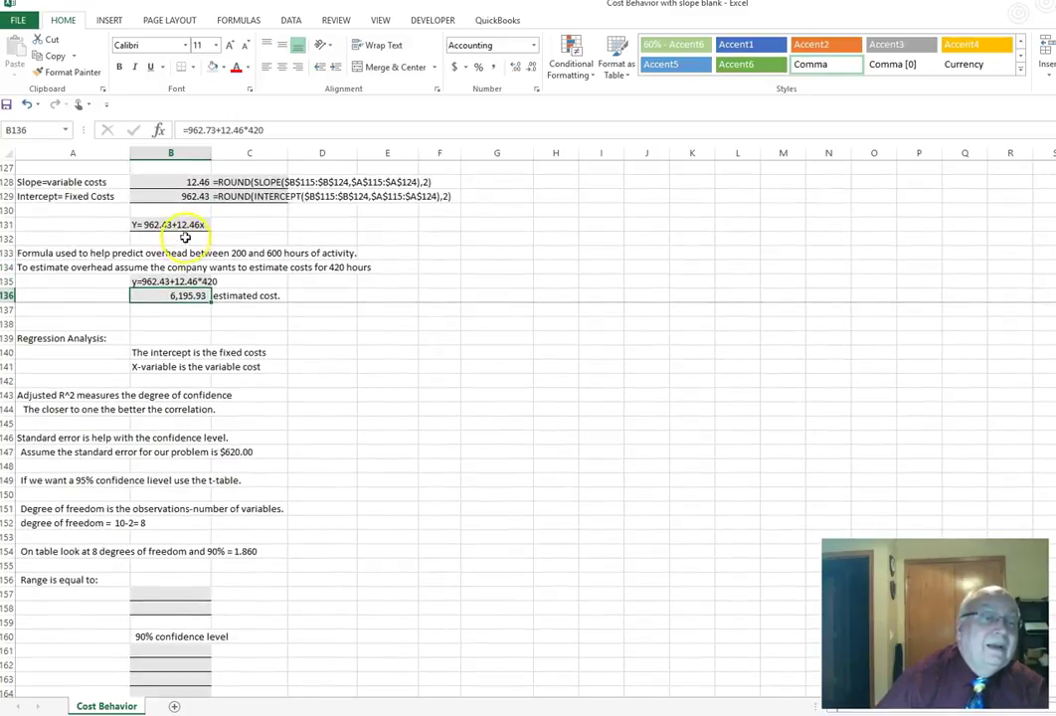
scroll(196, 223, "up", 1)
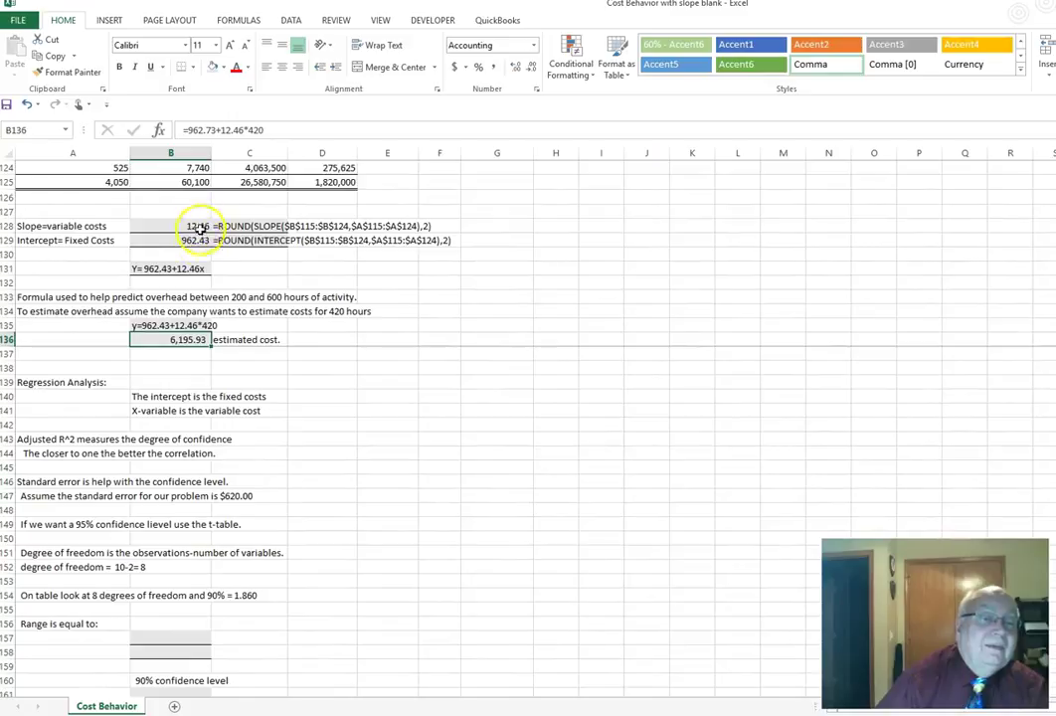
right_click(174, 339)
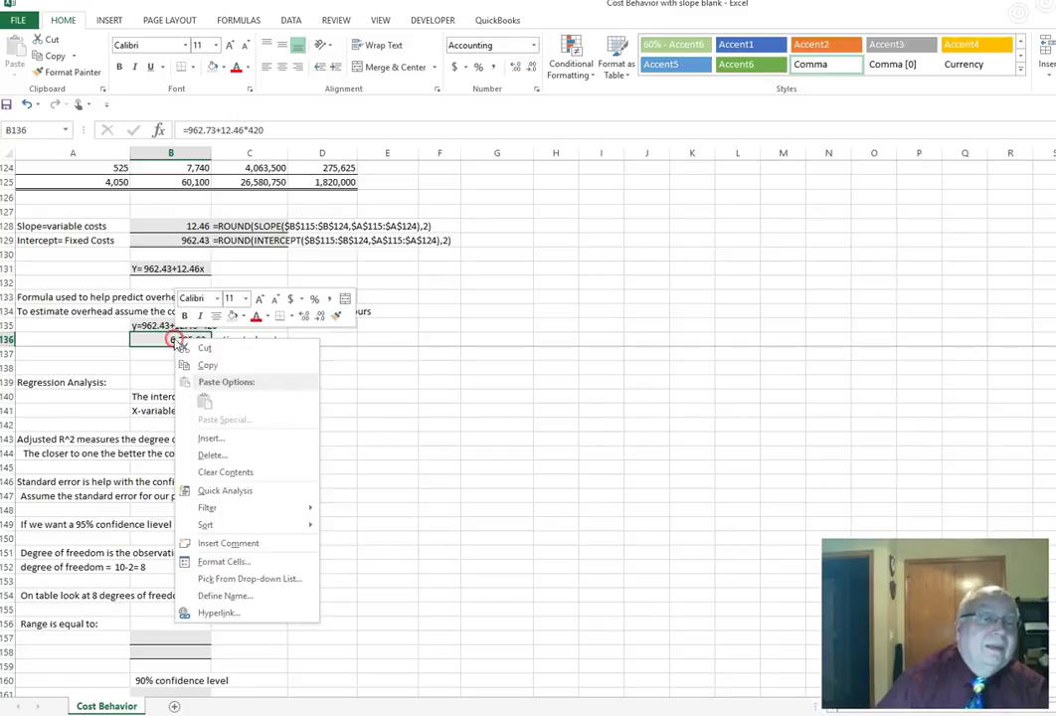
left_click(202, 364)
scroll(201, 428, "down", 3)
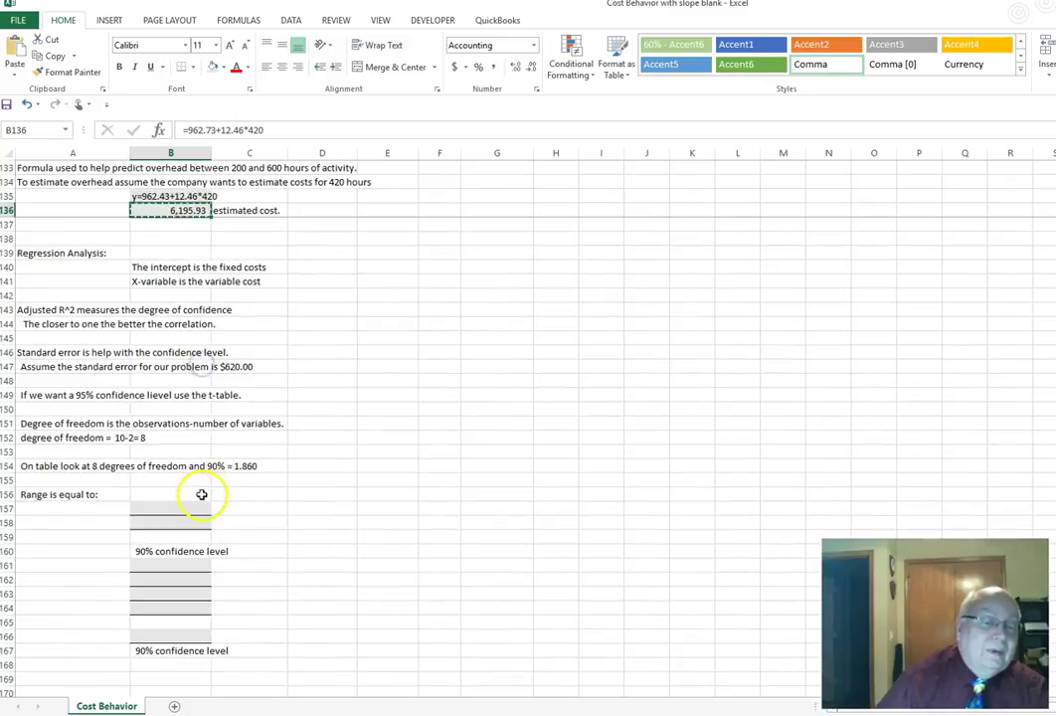
right_click(172, 521)
left_click(200, 300)
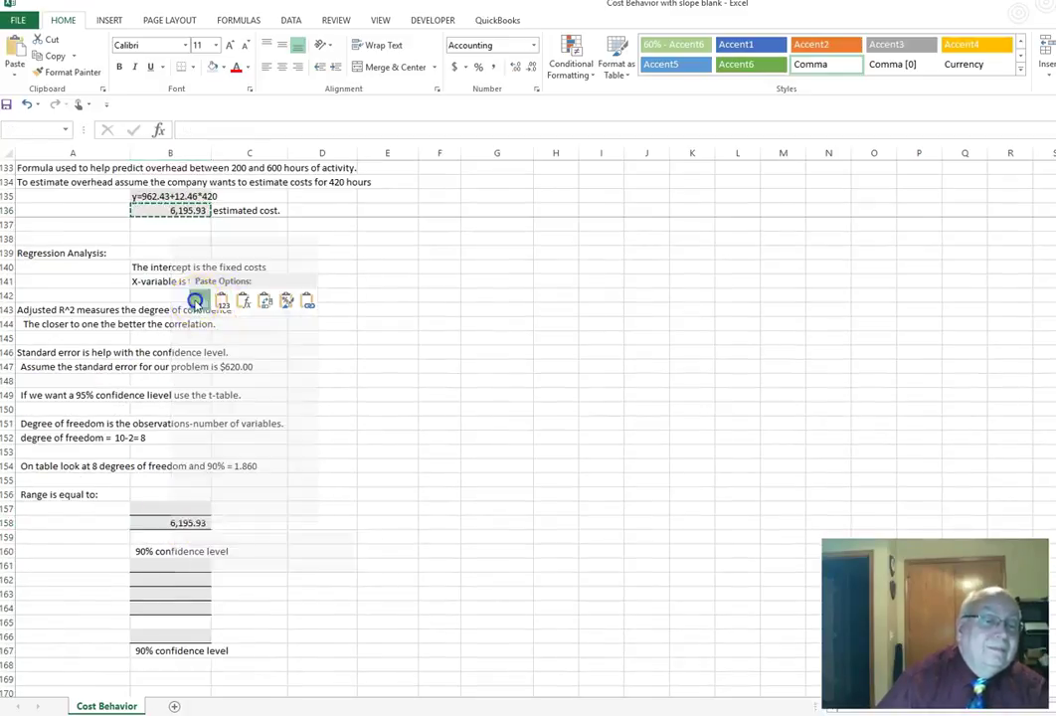
- Copy the 420-hour cost equation text from cell B135 into cell B157
scroll(177, 370, "up", 1)
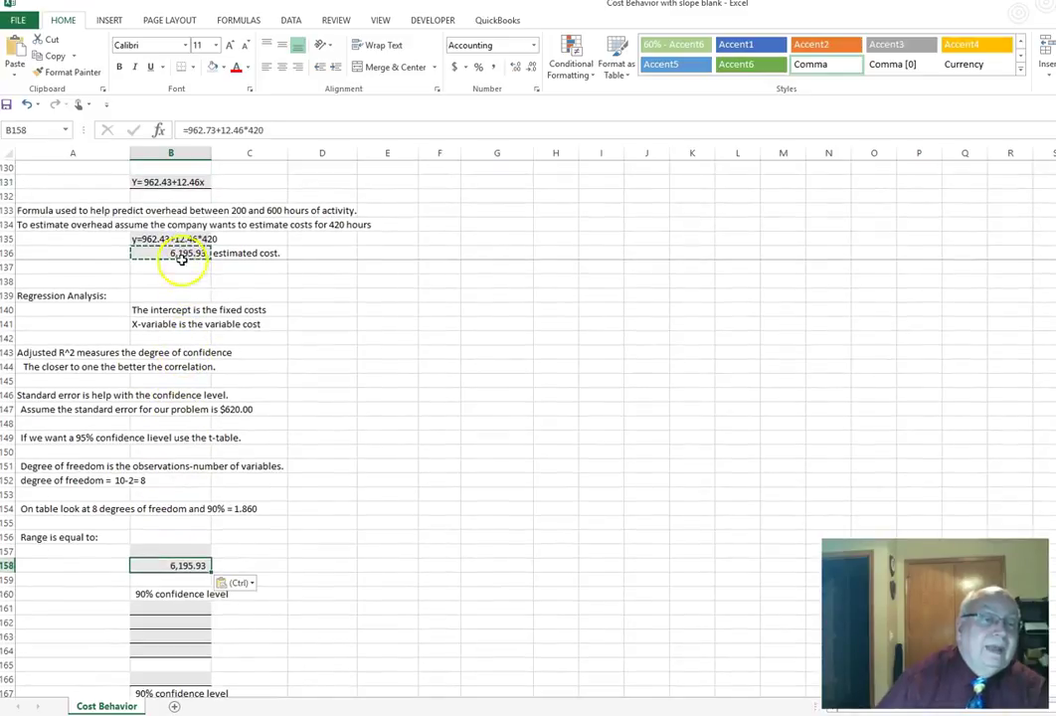
right_click(171, 240)
left_click(204, 264)
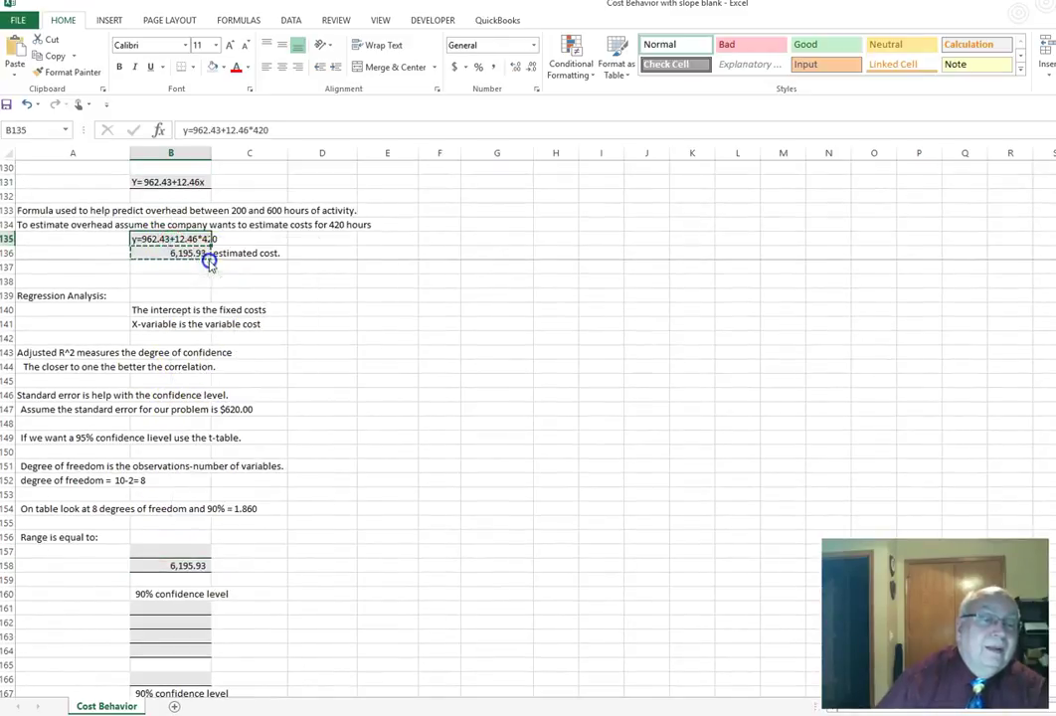
left_click(171, 550)
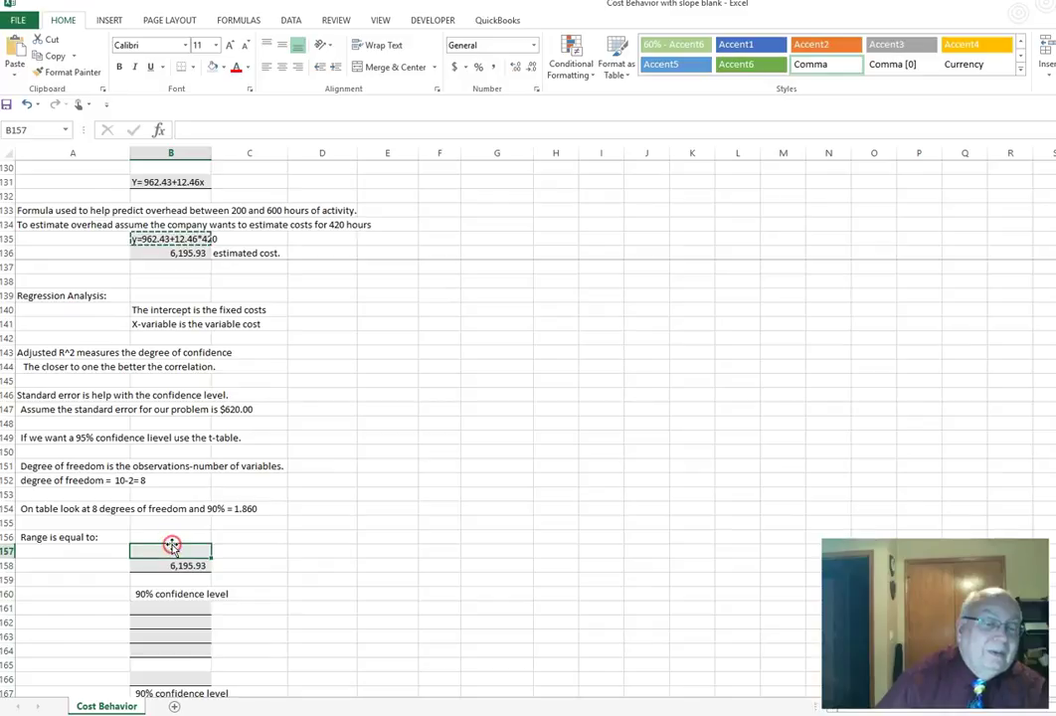
right_click(171, 550)
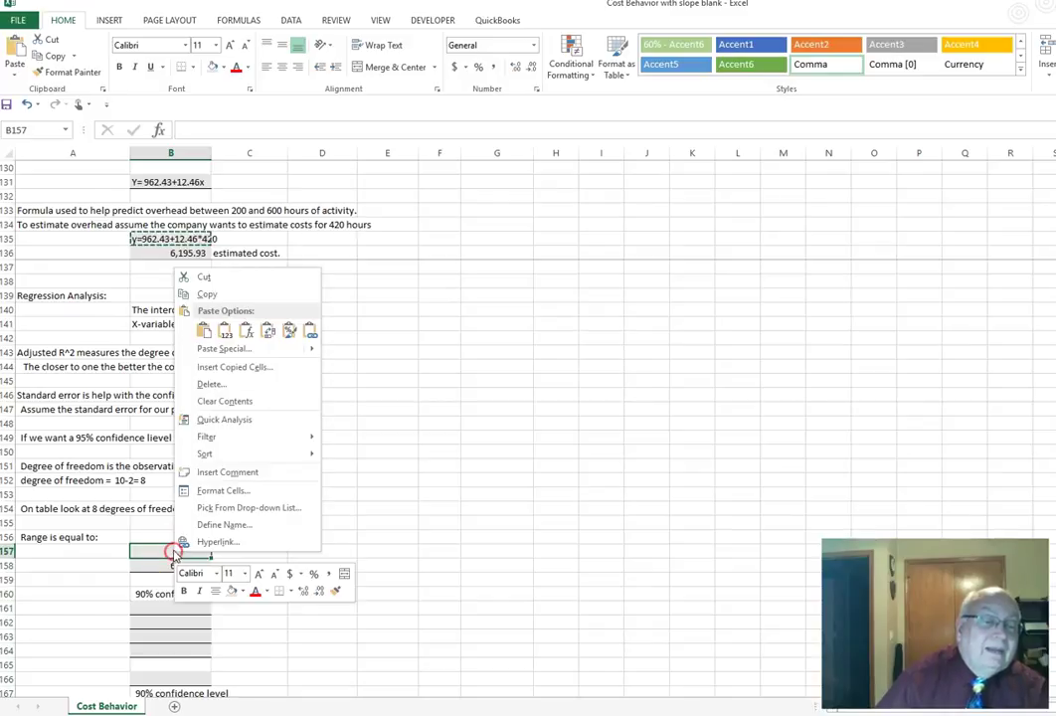
left_click(204, 330)
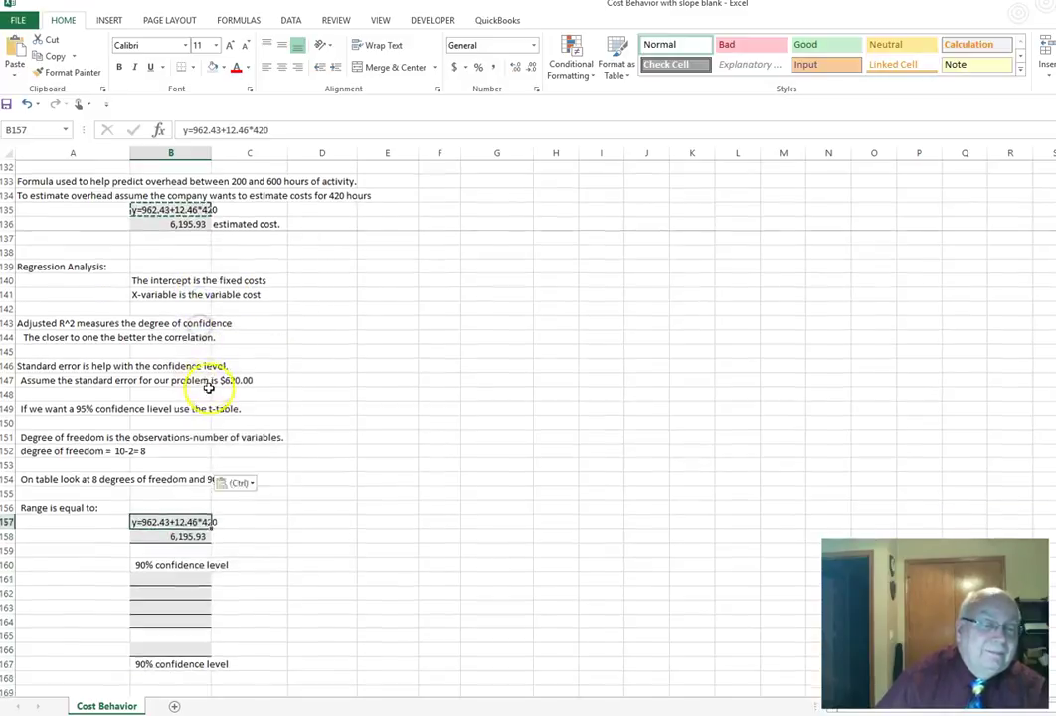
- Enter the upper-limit expression 6,195.63+1.86*620 as text in cell B161 under the 90% confidence level heading
scroll(208, 385, "down", 5)
left_click(179, 401)
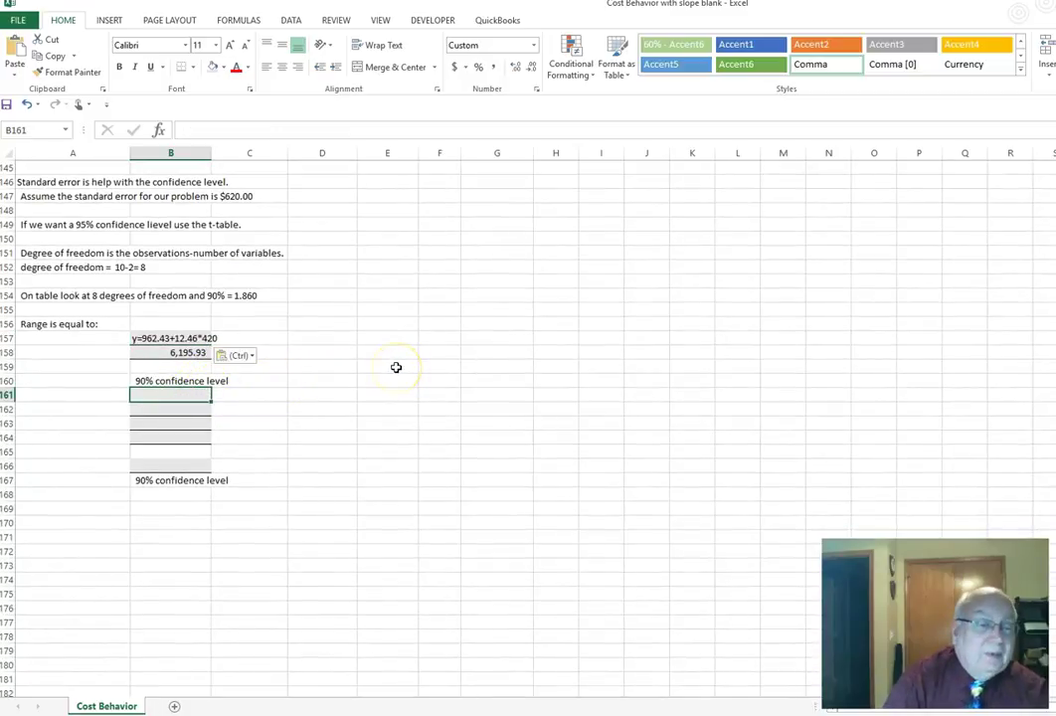
type("6")
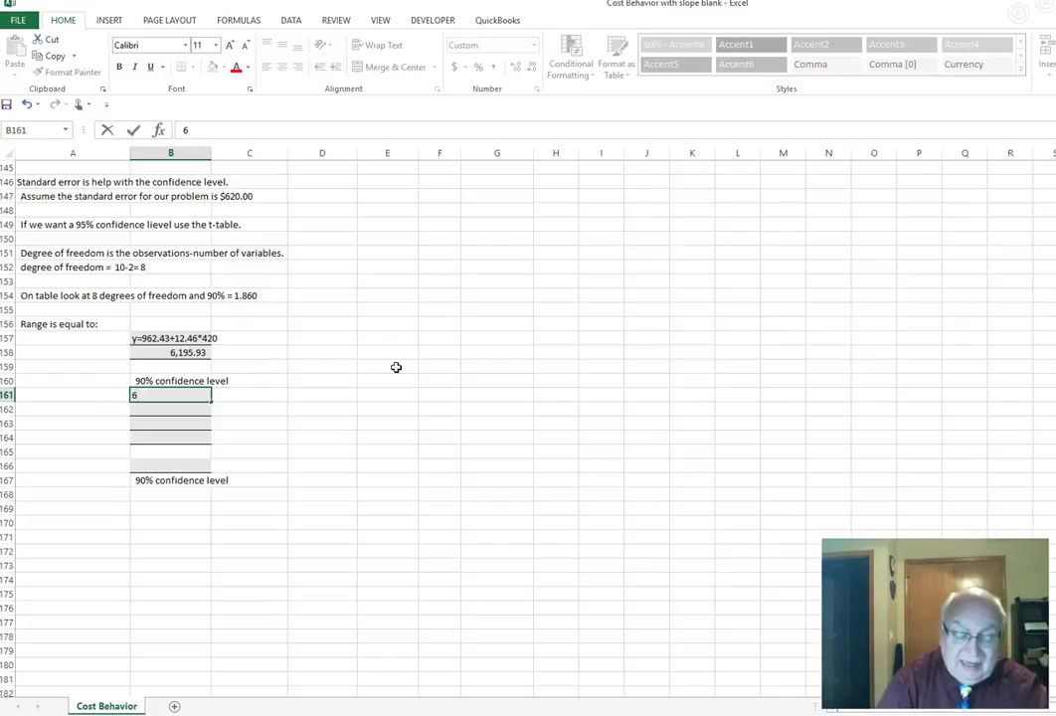
type(",19")
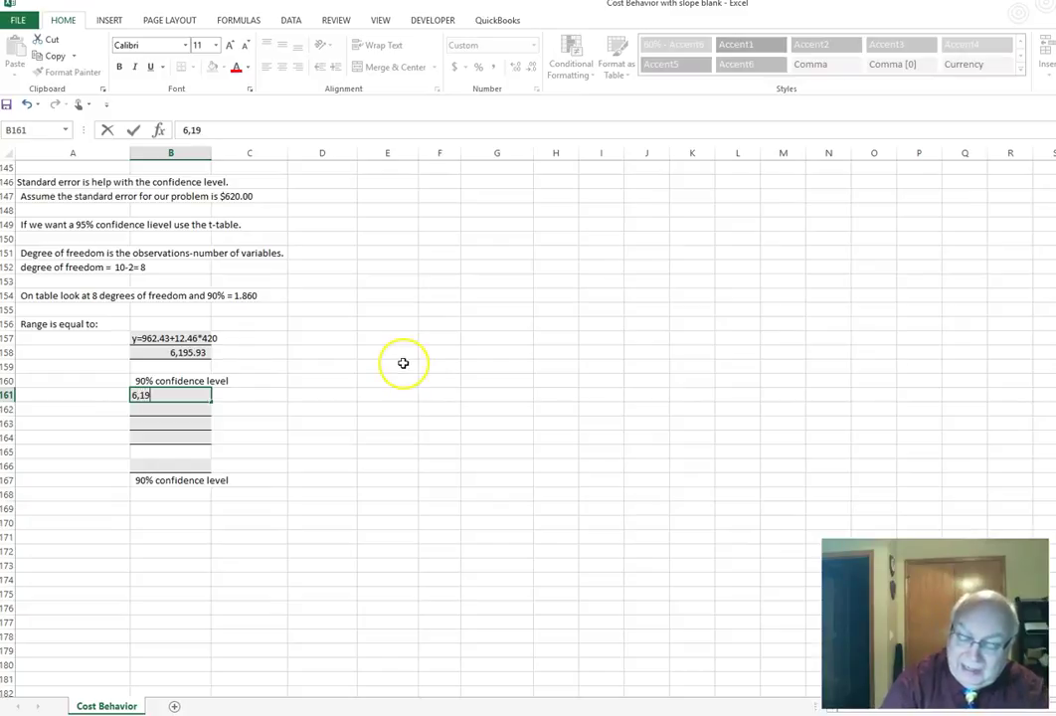
type("5.63")
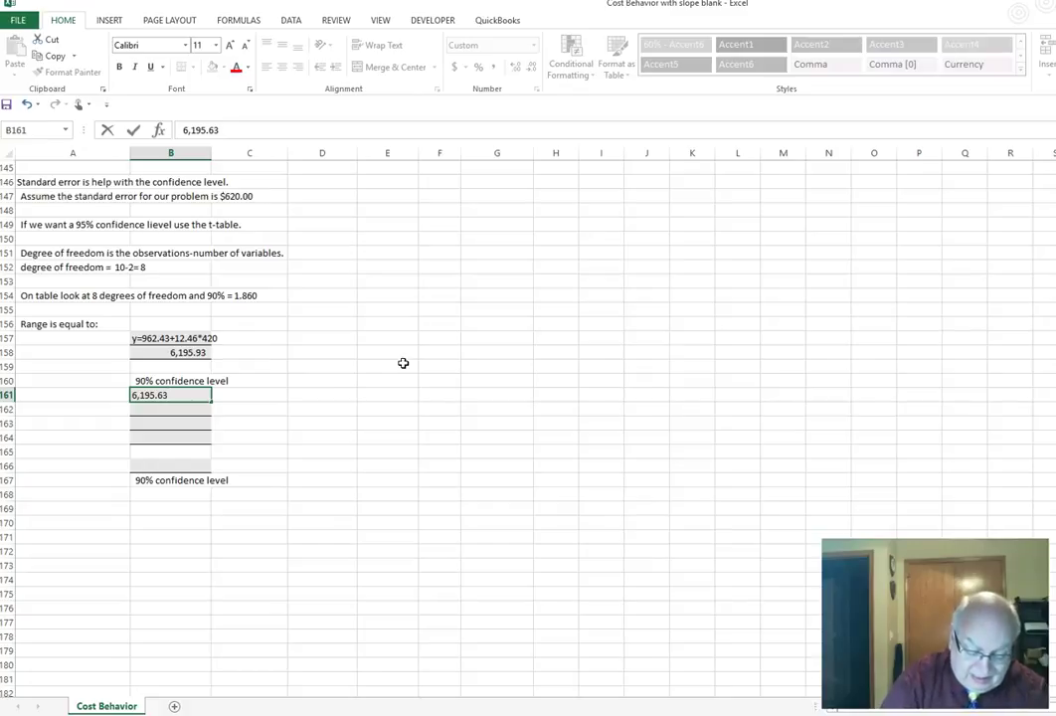
type("+")
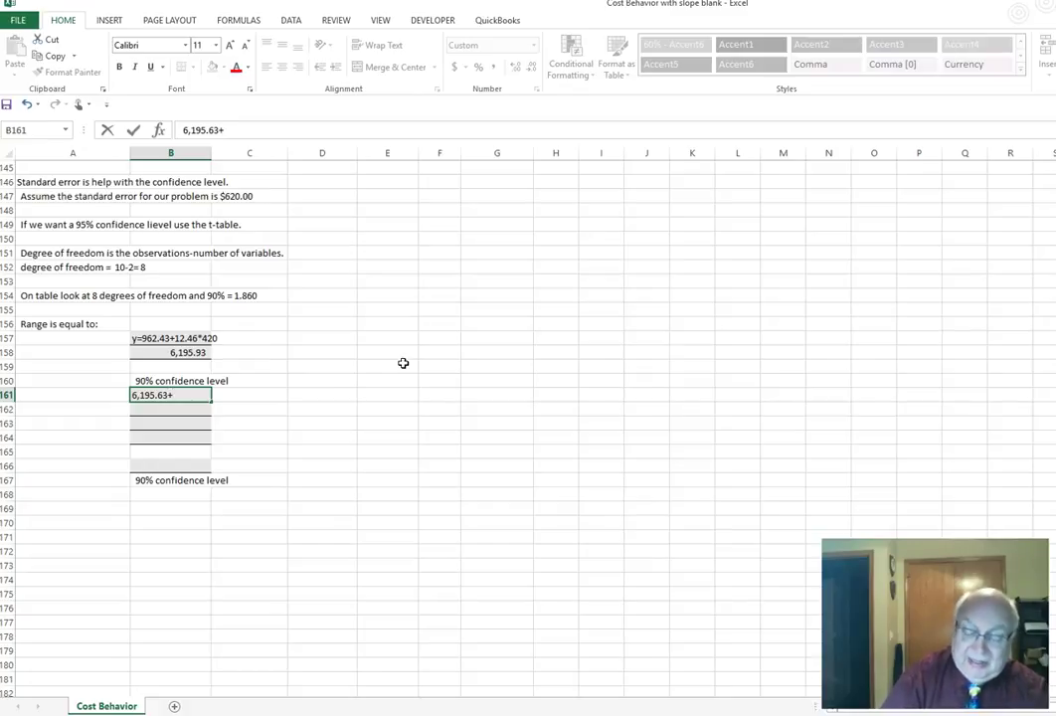
type("1.")
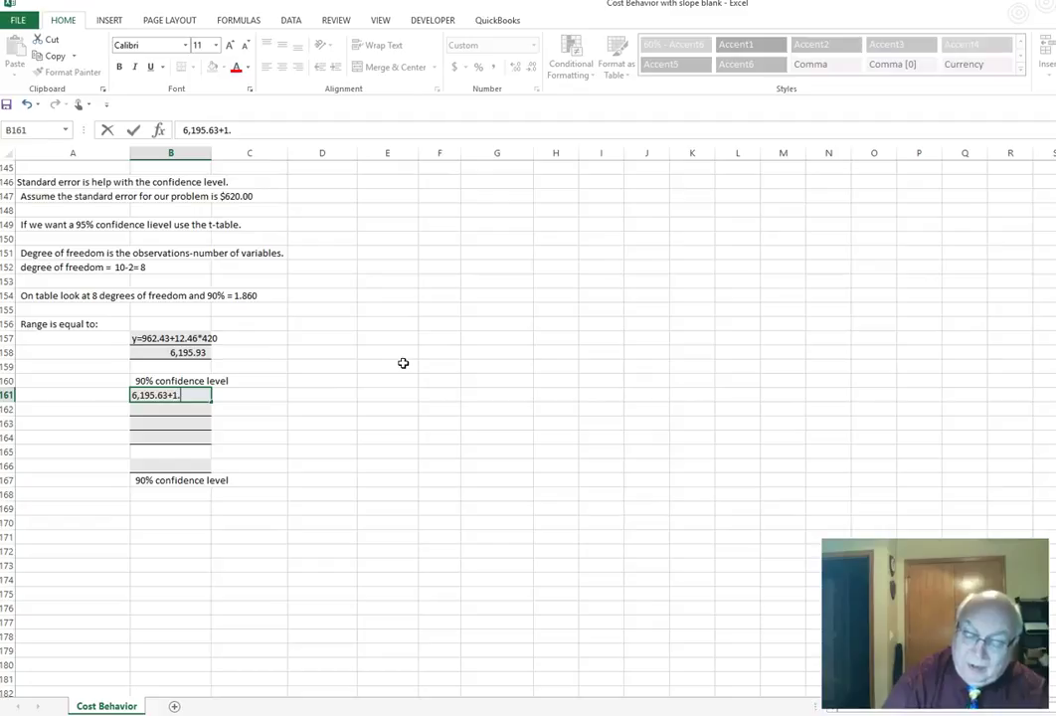
type("86")
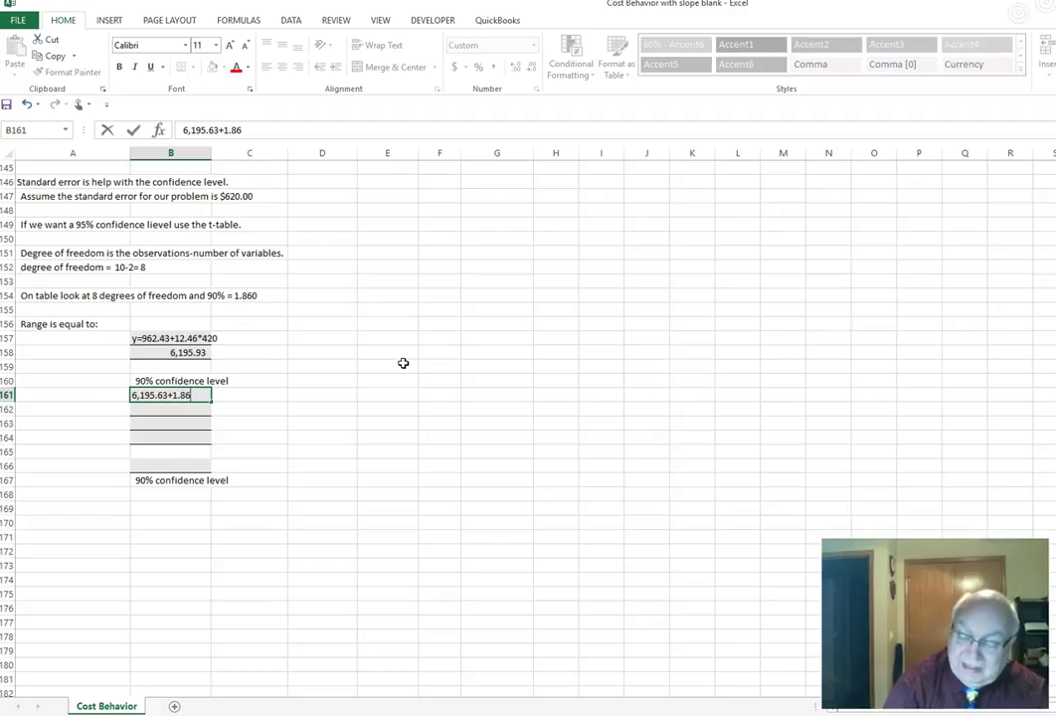
type("*620")
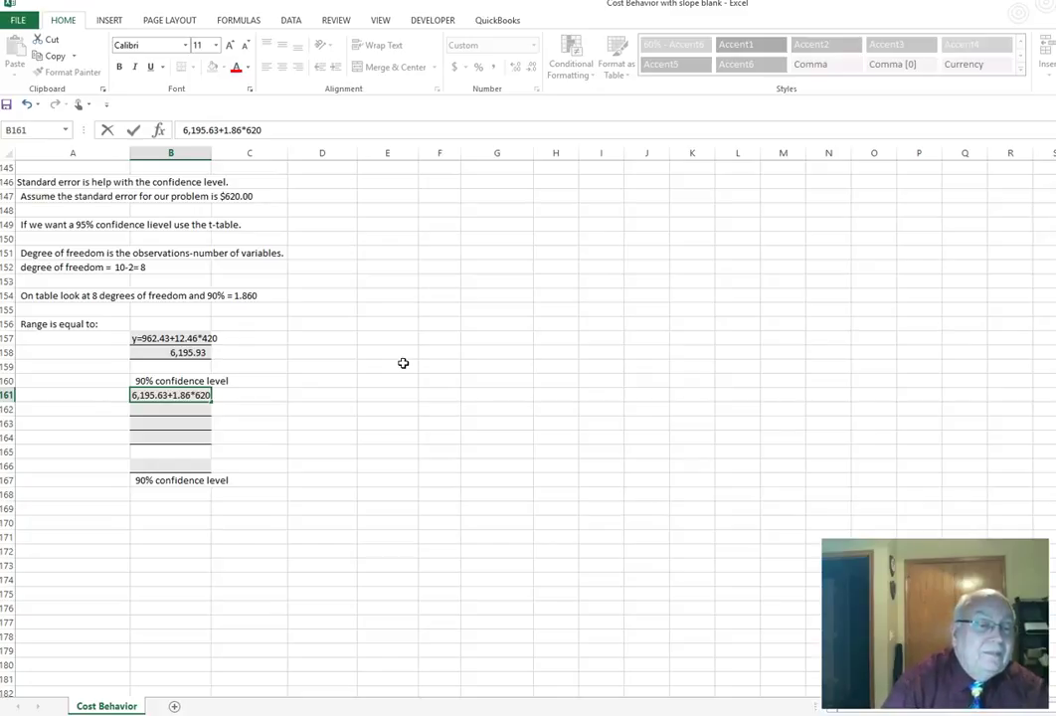
key("Return")
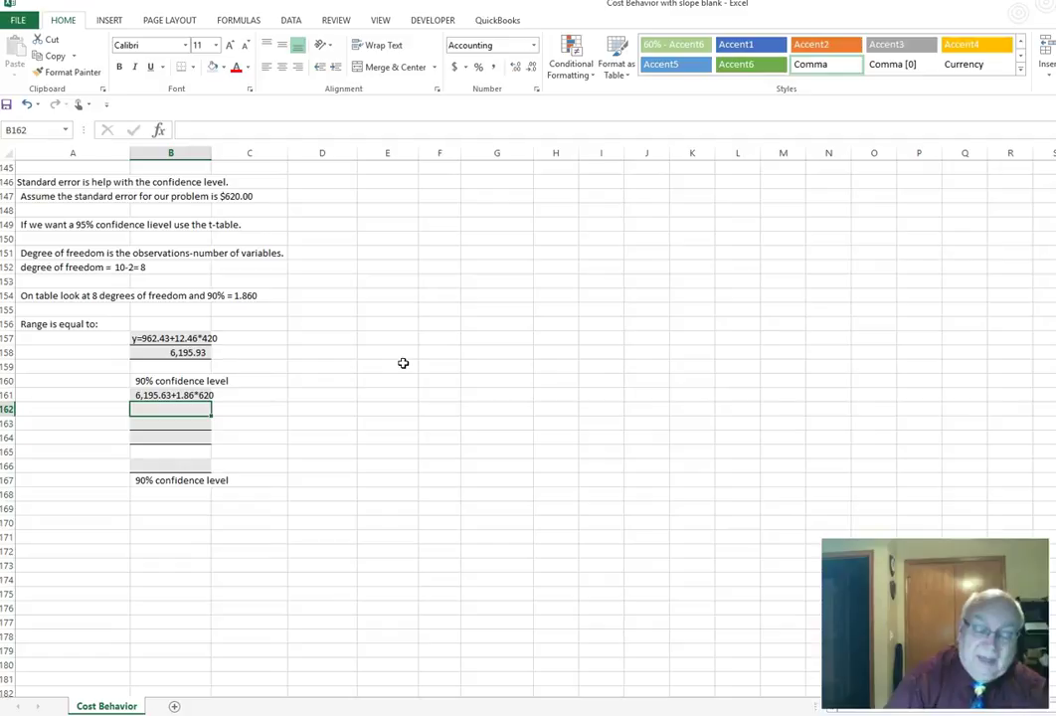
- Enter the formula =6195.63*1.86*620 in cell B162 below the upper-limit expression
type("=")
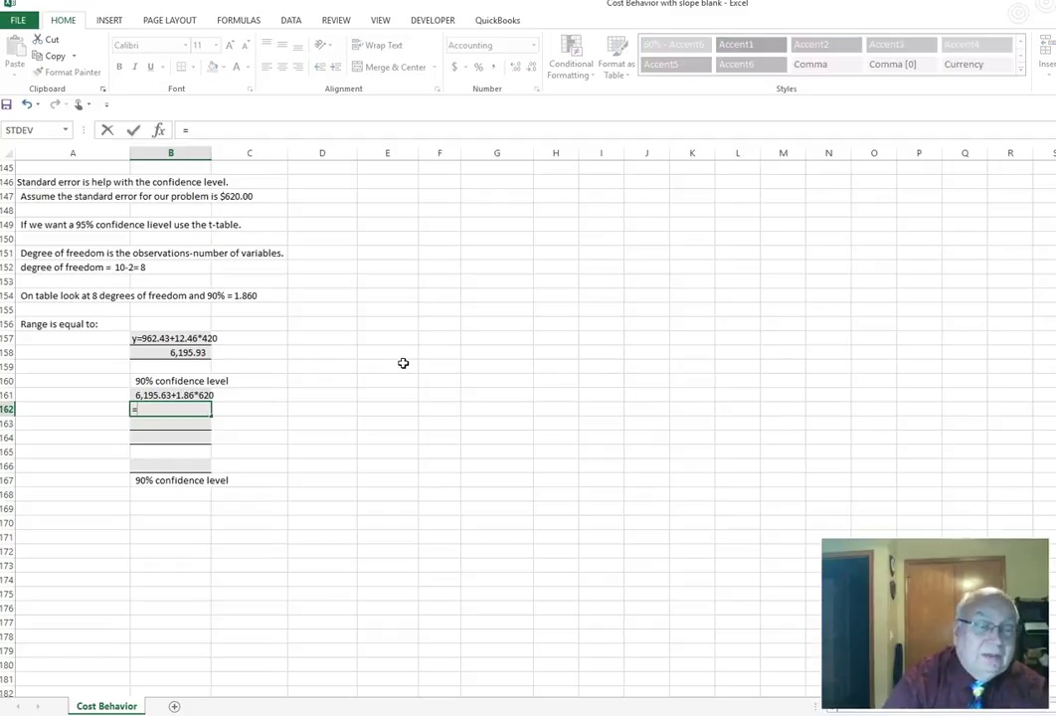
type("619")
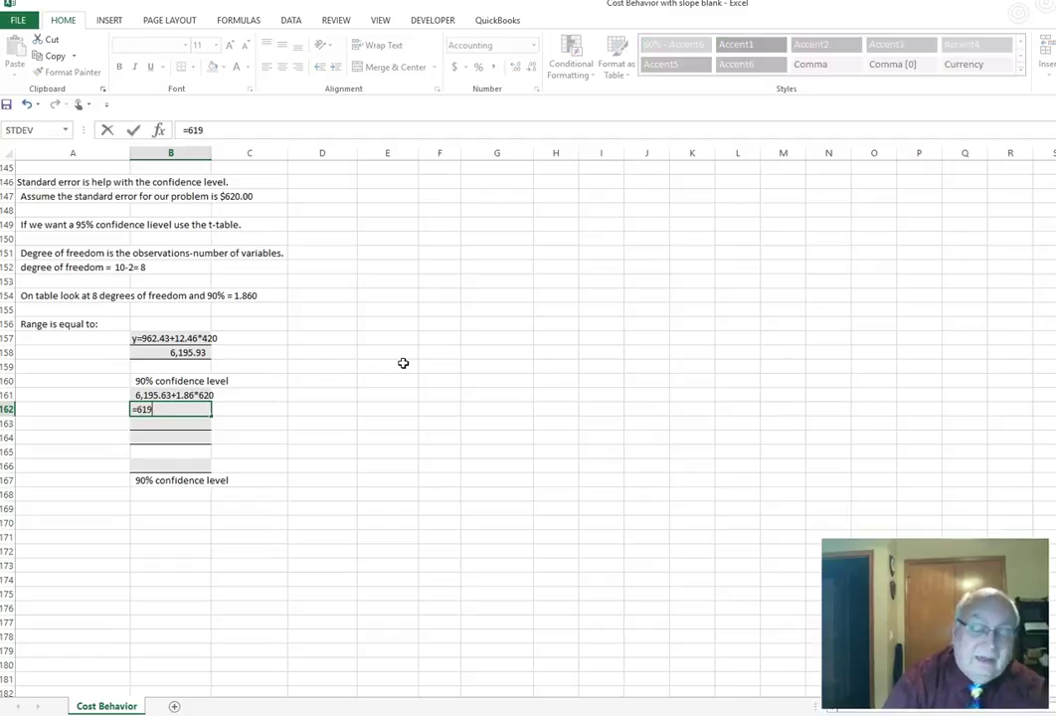
type("5.63")
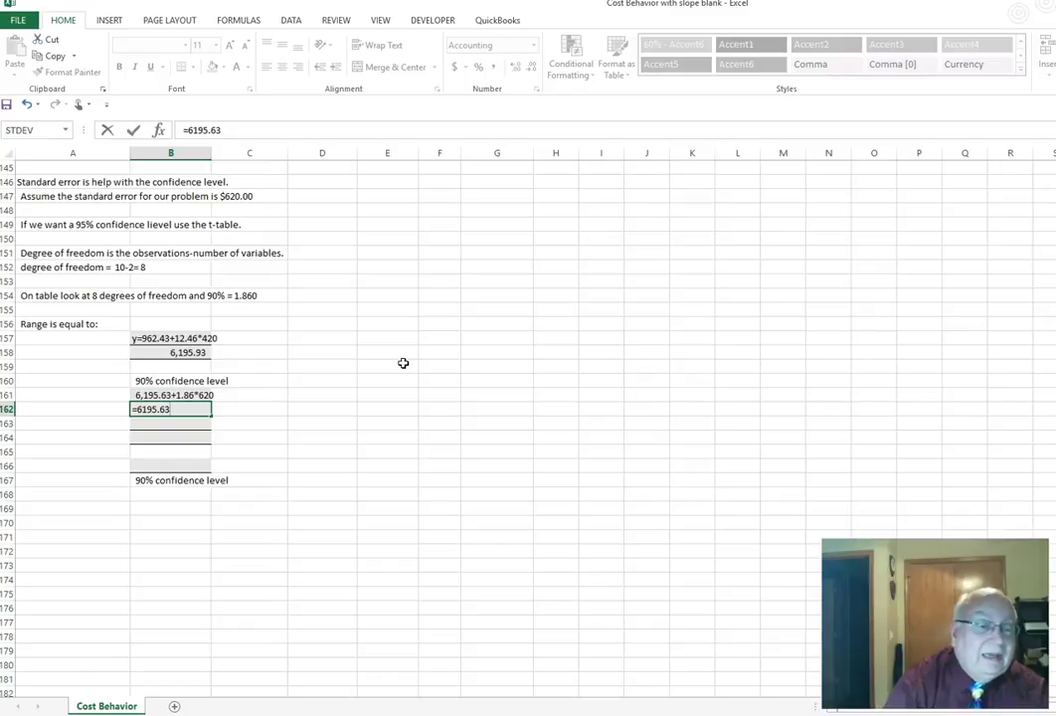
type("*1.86")
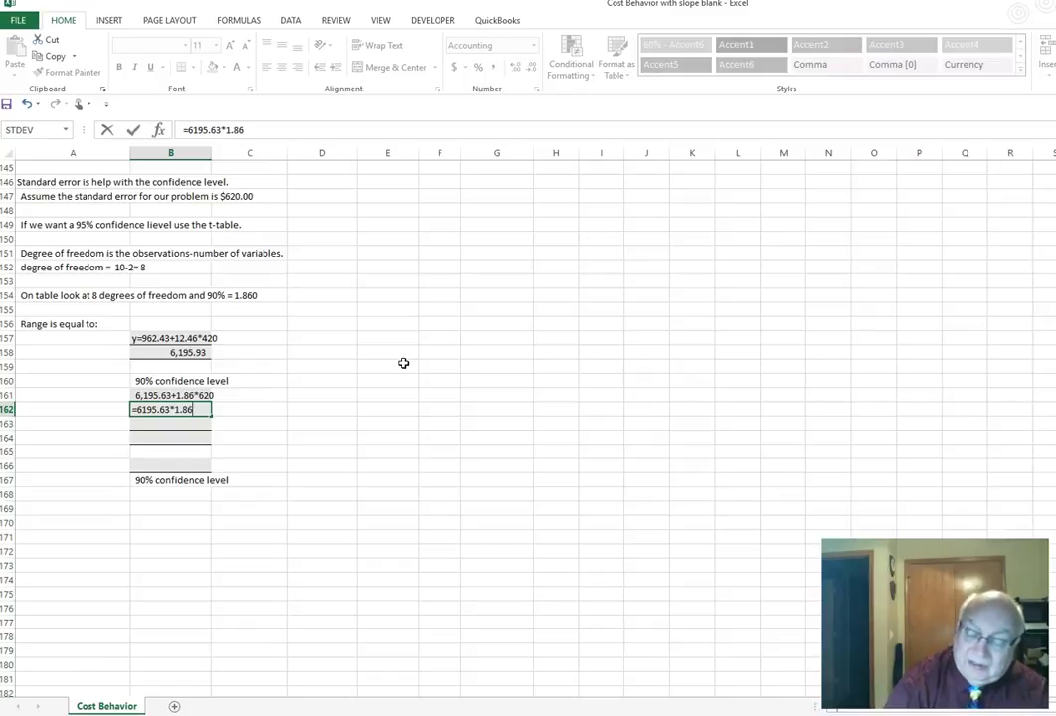
type("*620")
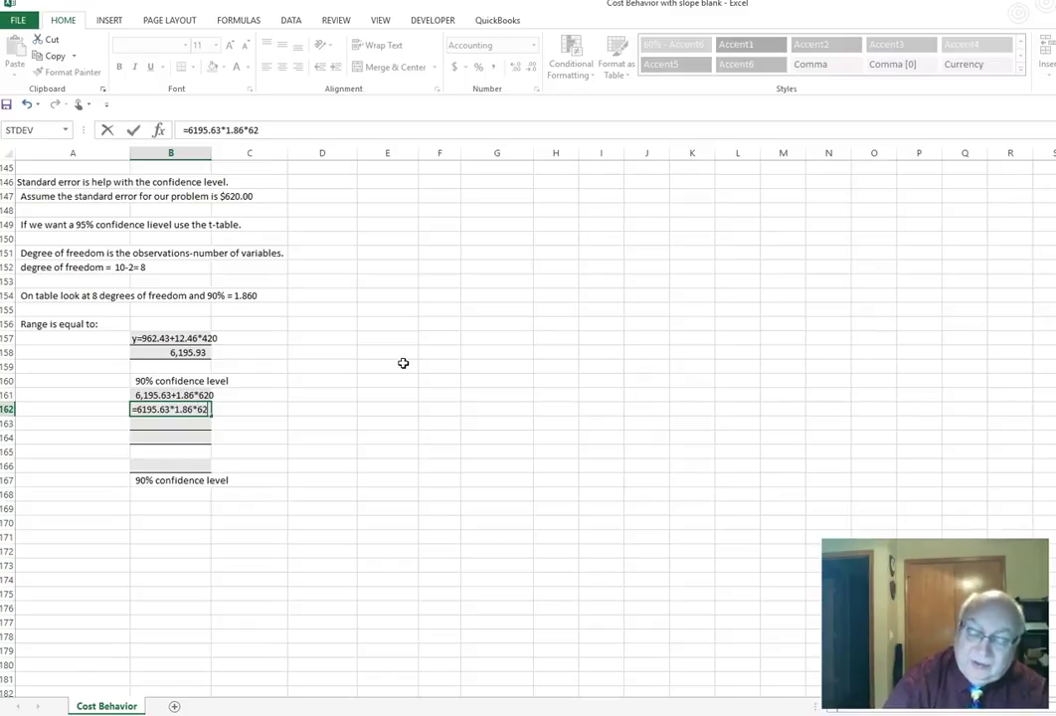
key("Return")
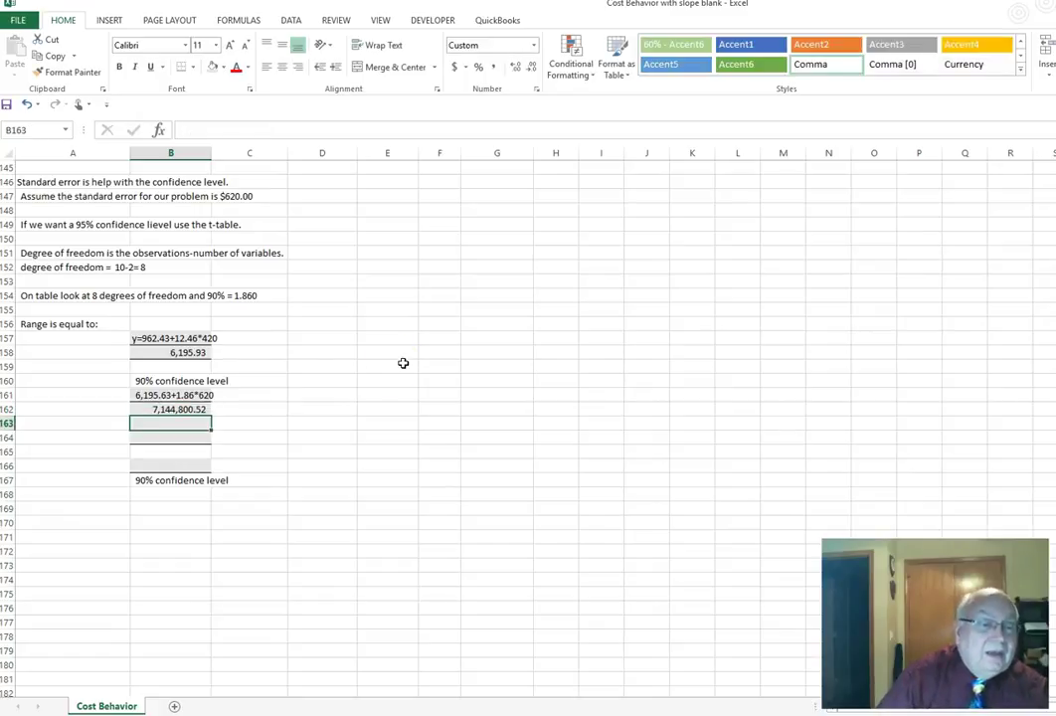
- Enter the lower-limit expression 6195.63-1.86*620 as text in cell B163
left_click(190, 395)
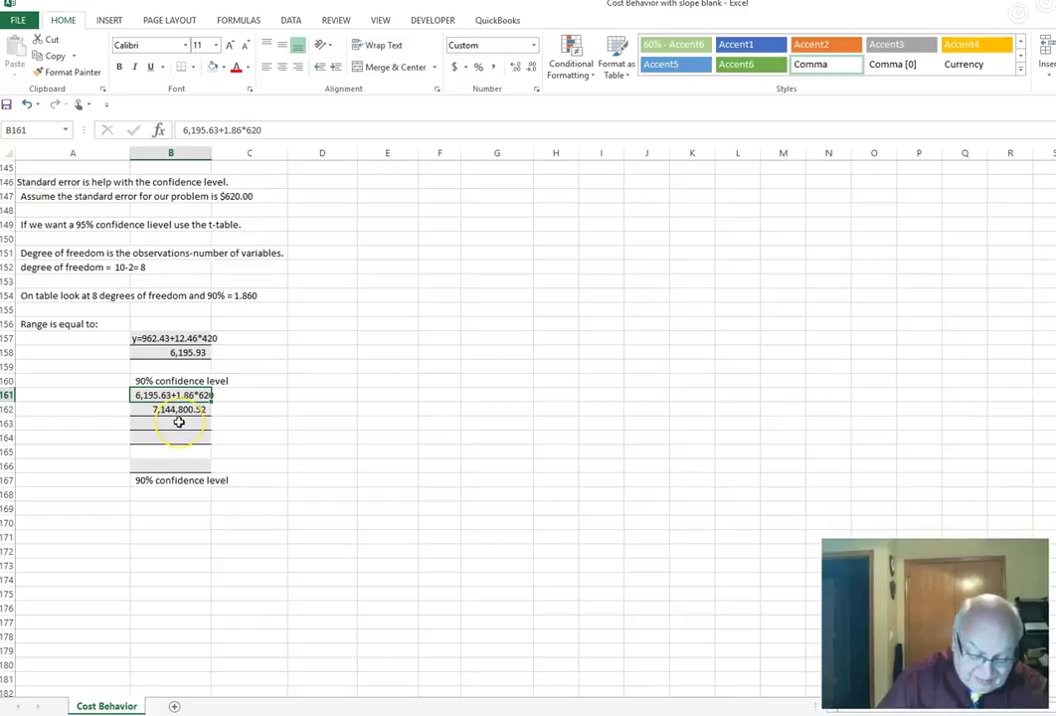
left_click(179, 424)
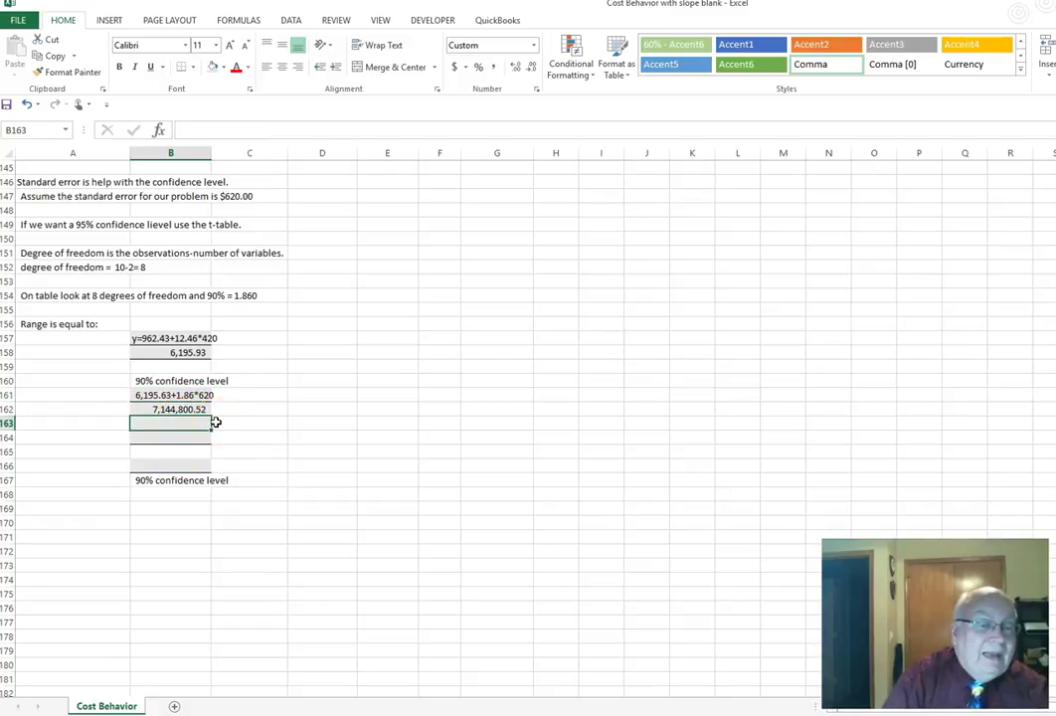
type("61")
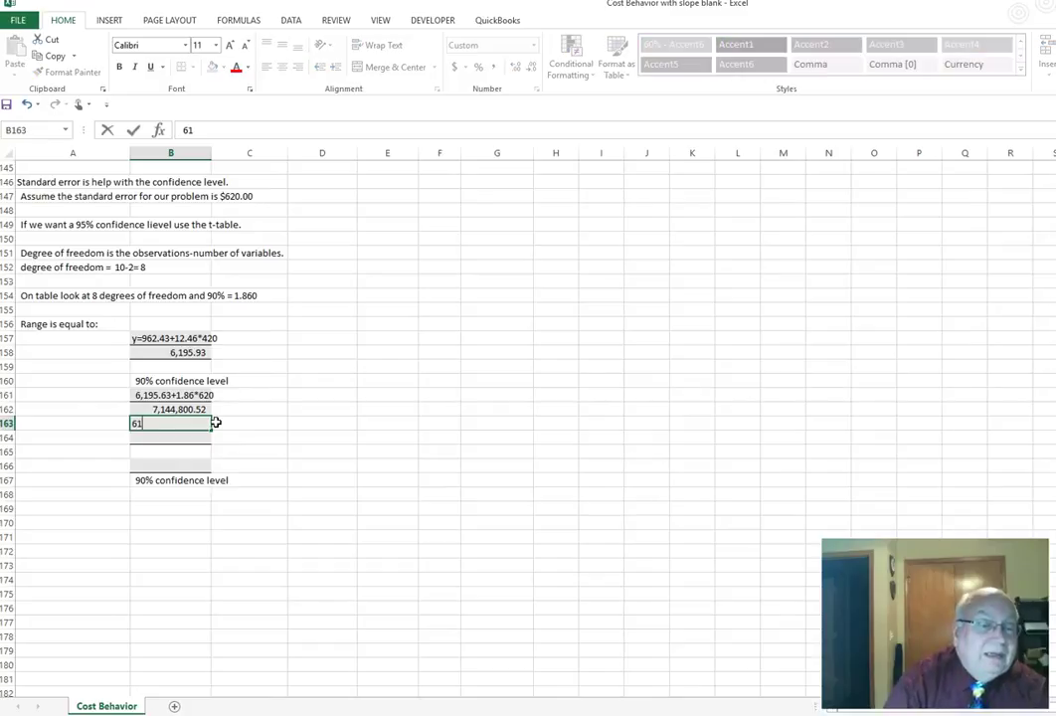
type("95.63")
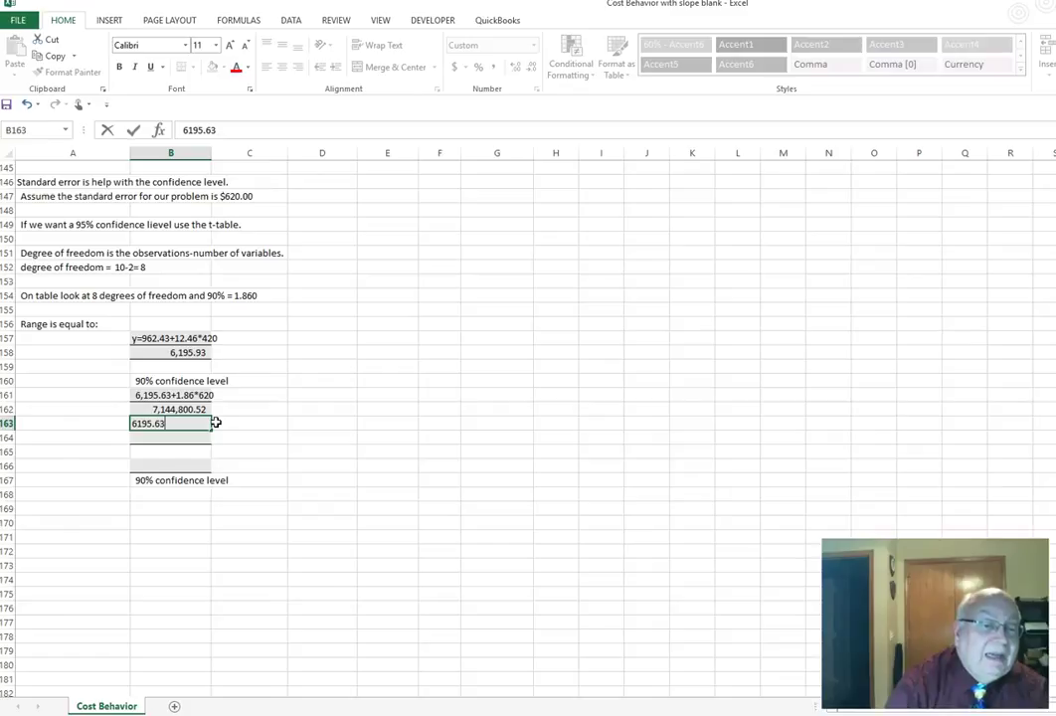
type("-1")
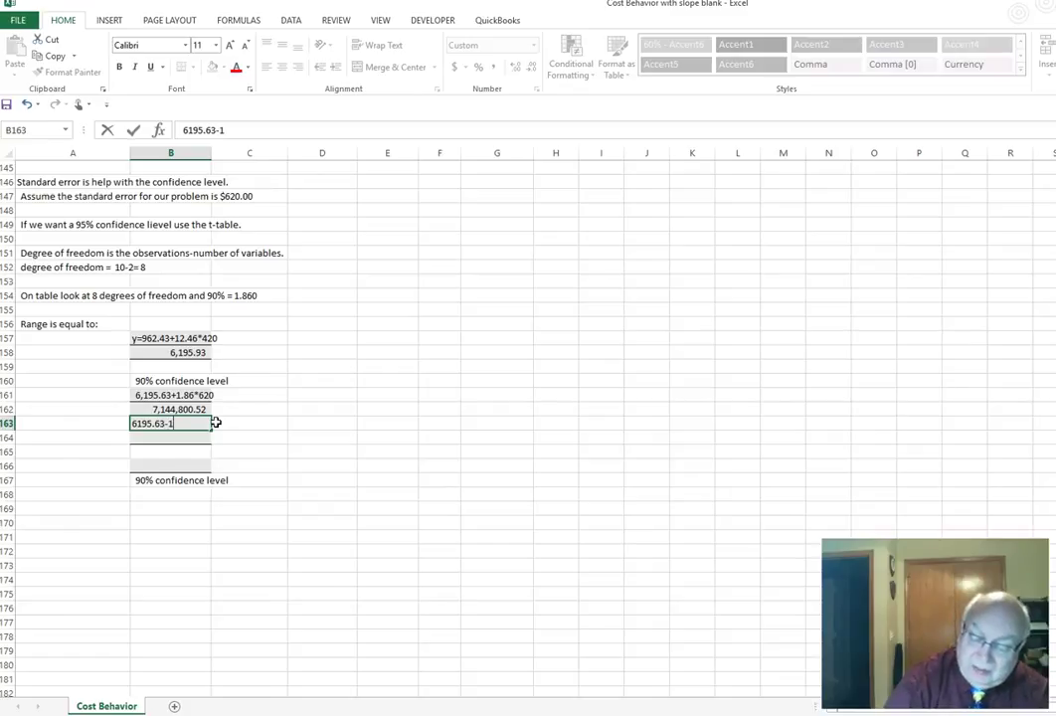
type(".86*620")
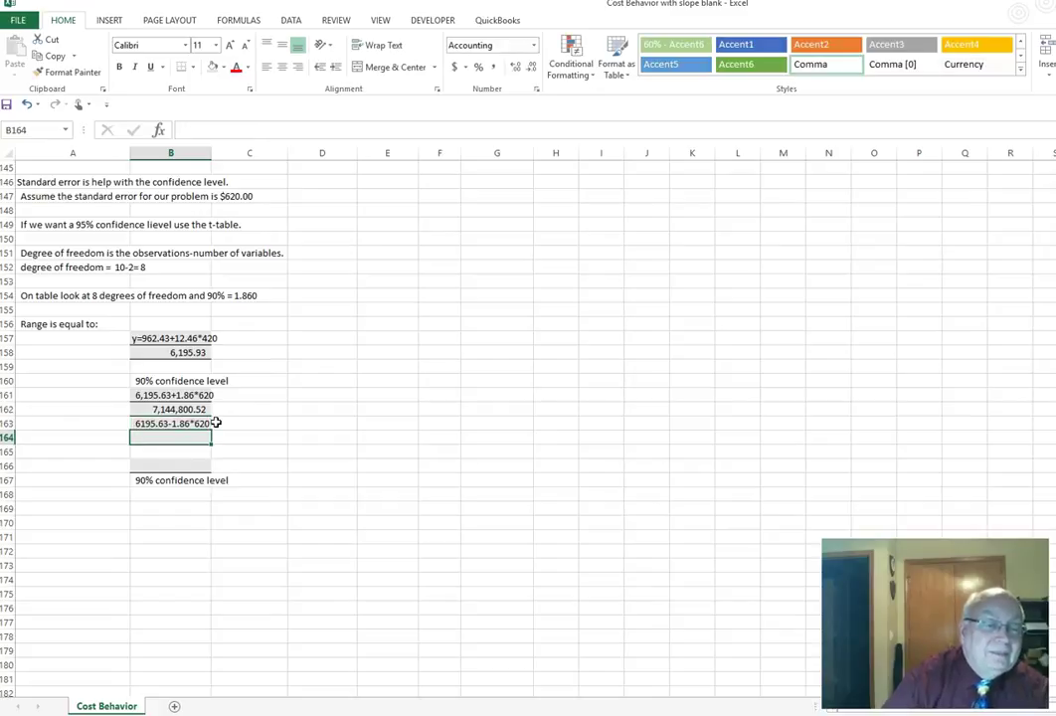
- Enter the formula =6195.63*1.86*620 in cell B164 below the lower-limit expression
type("=6")
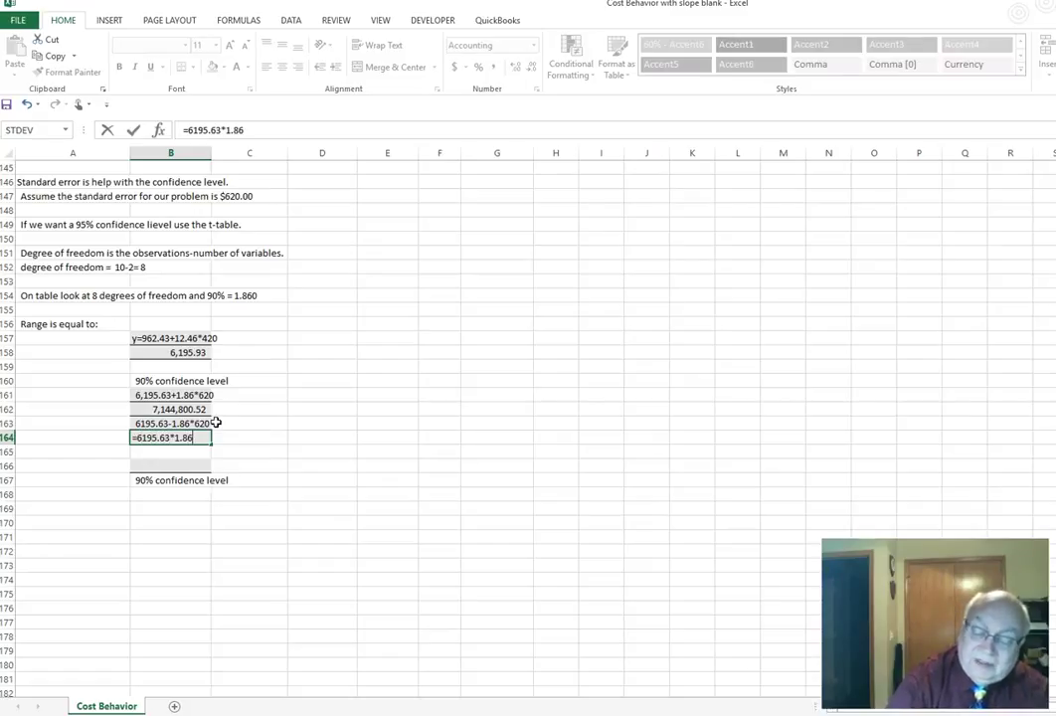
type("195.63*1.86*620")
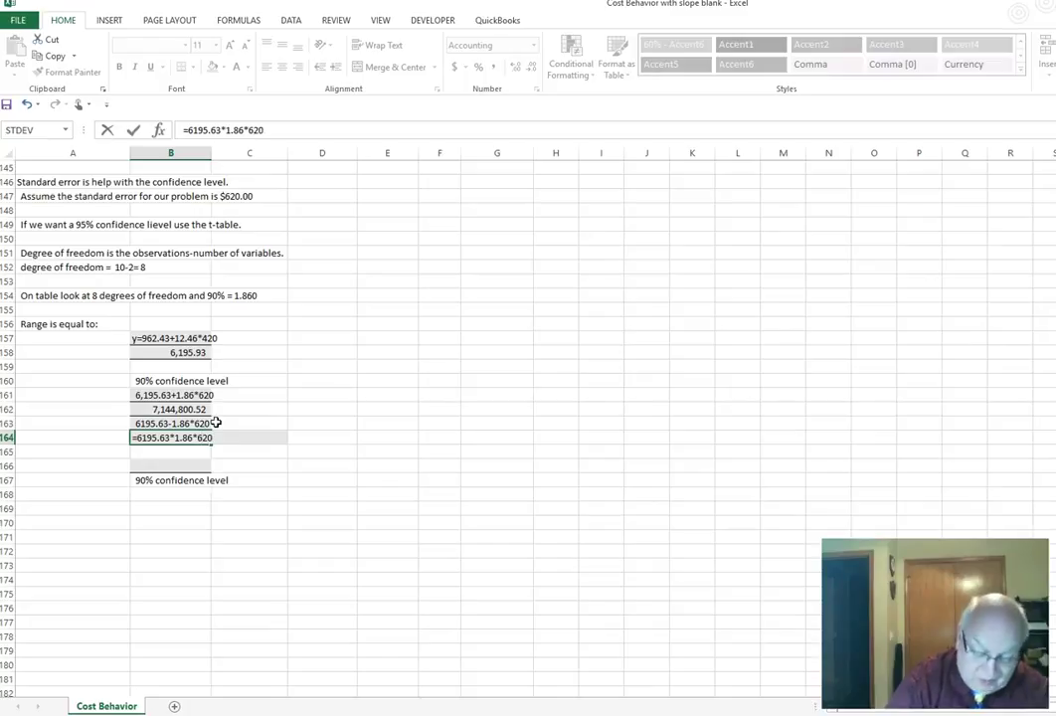
key("Return")
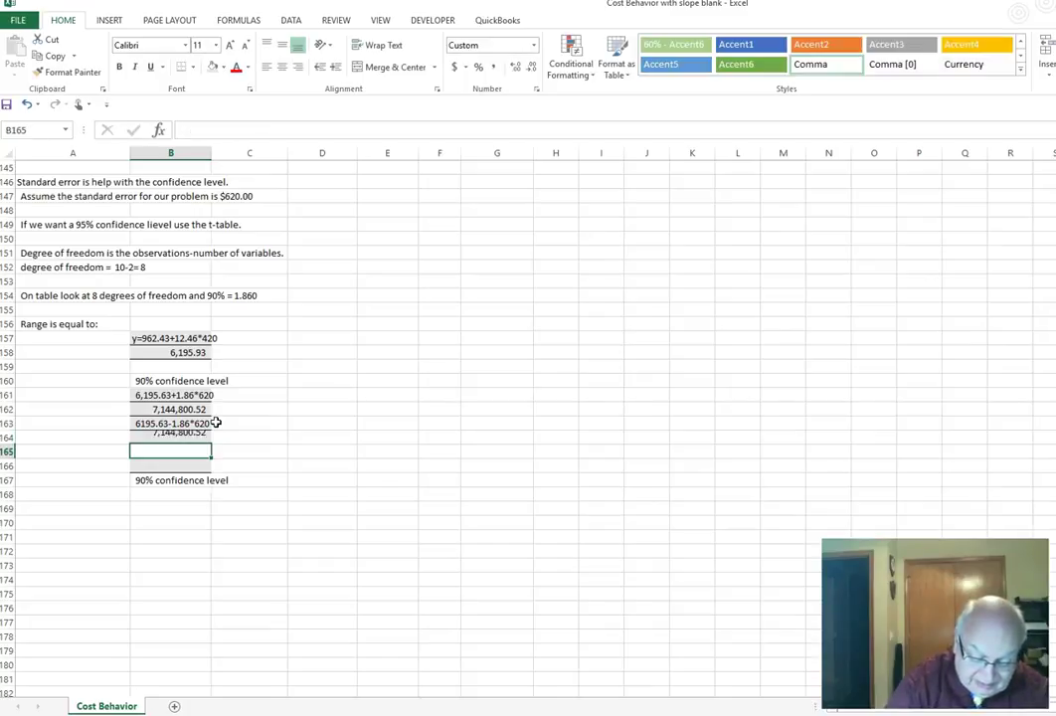
- Correct the lower-limit formula in cell B164 to =6195.63-1.86*620 by replacing the first multiplication with subtraction
left_click(197, 423)
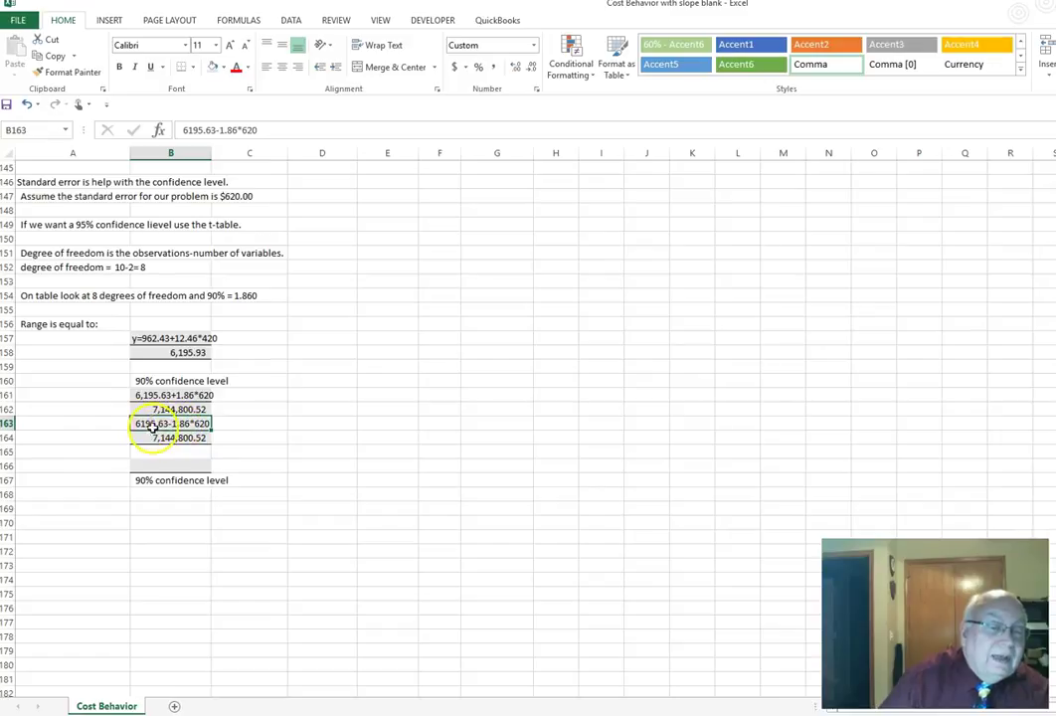
left_click(151, 438)
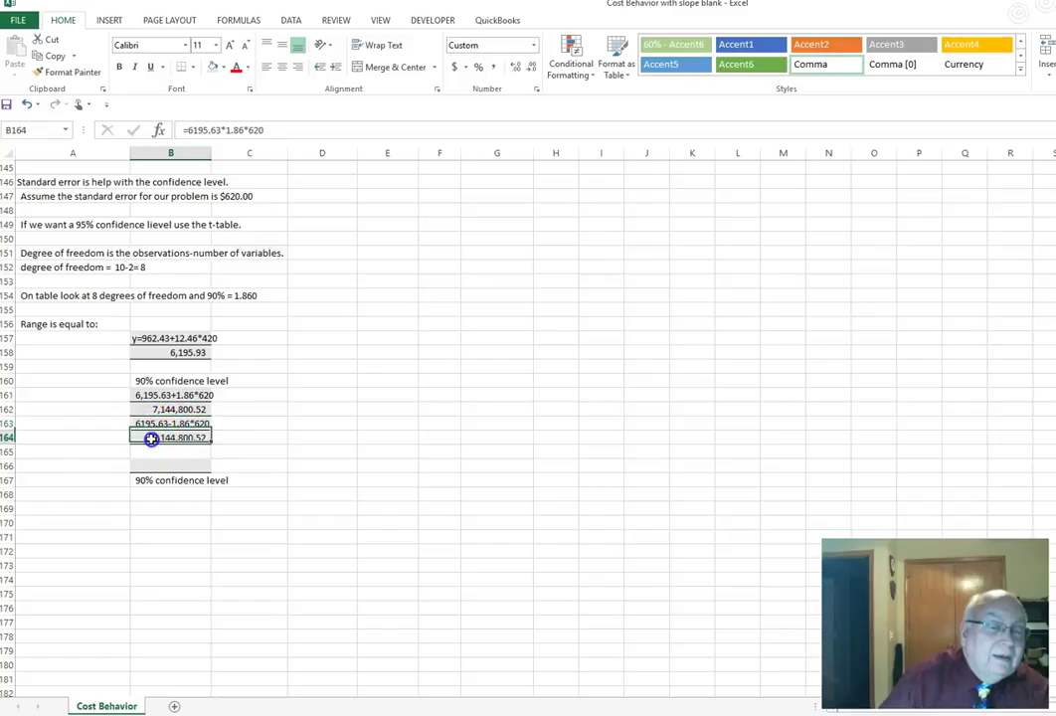
left_click(223, 130)
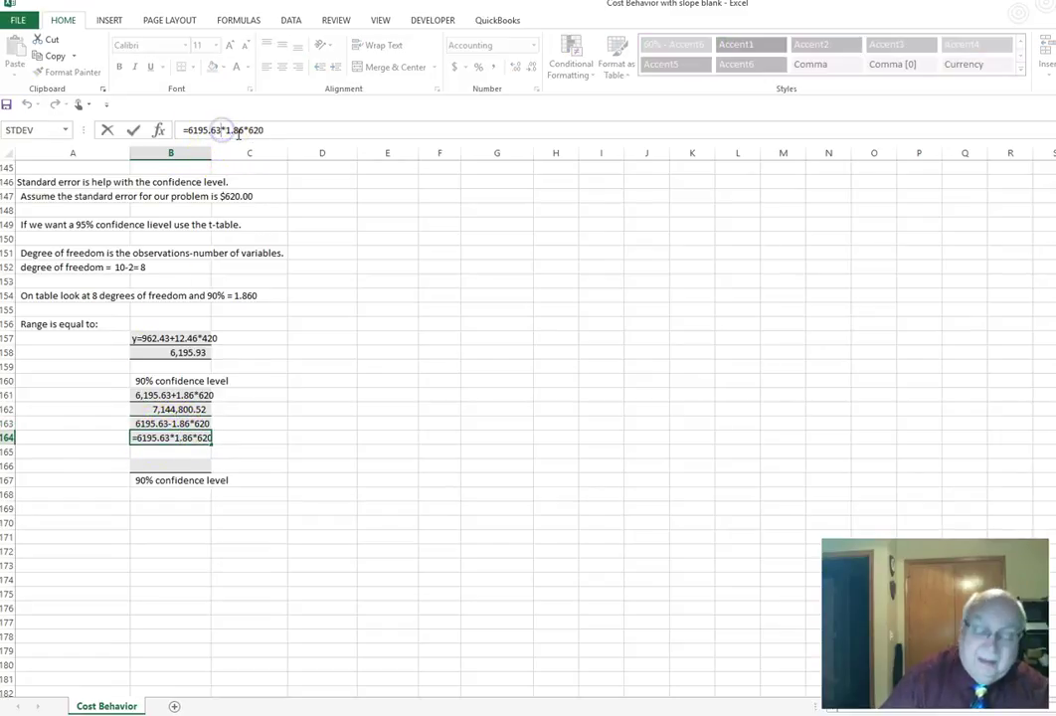
key("BackSpace")
type("-")
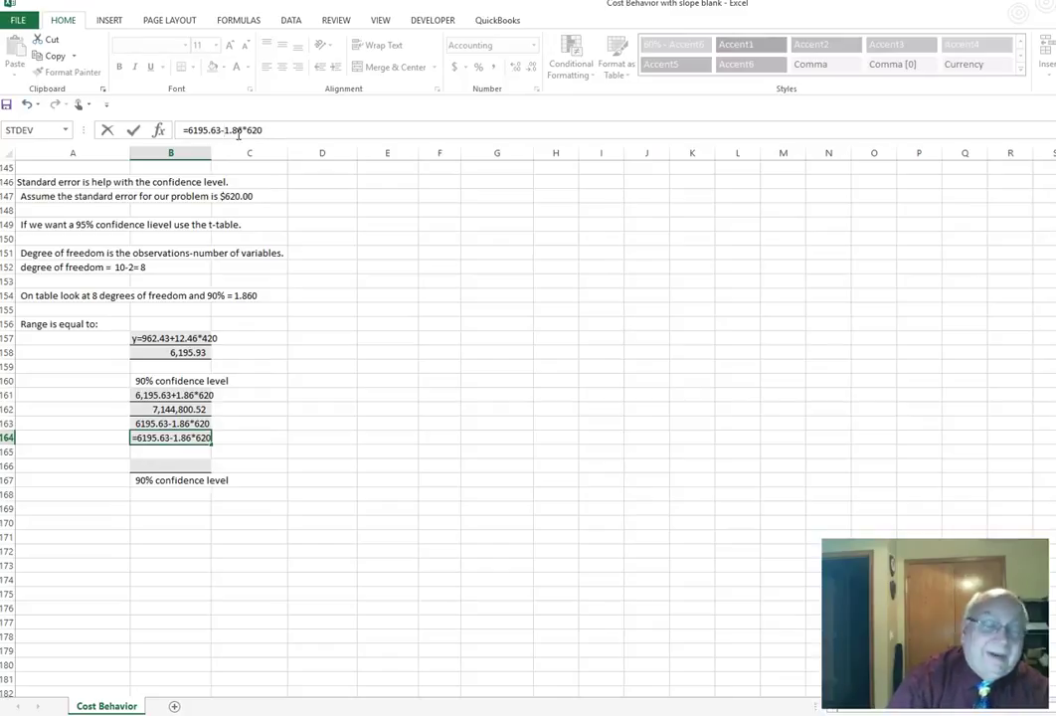
key("Return")
- Correct the upper-limit formula in cell B162 to =6195.63+1.86*620 by replacing the first multiplication with addition
left_click(167, 409)
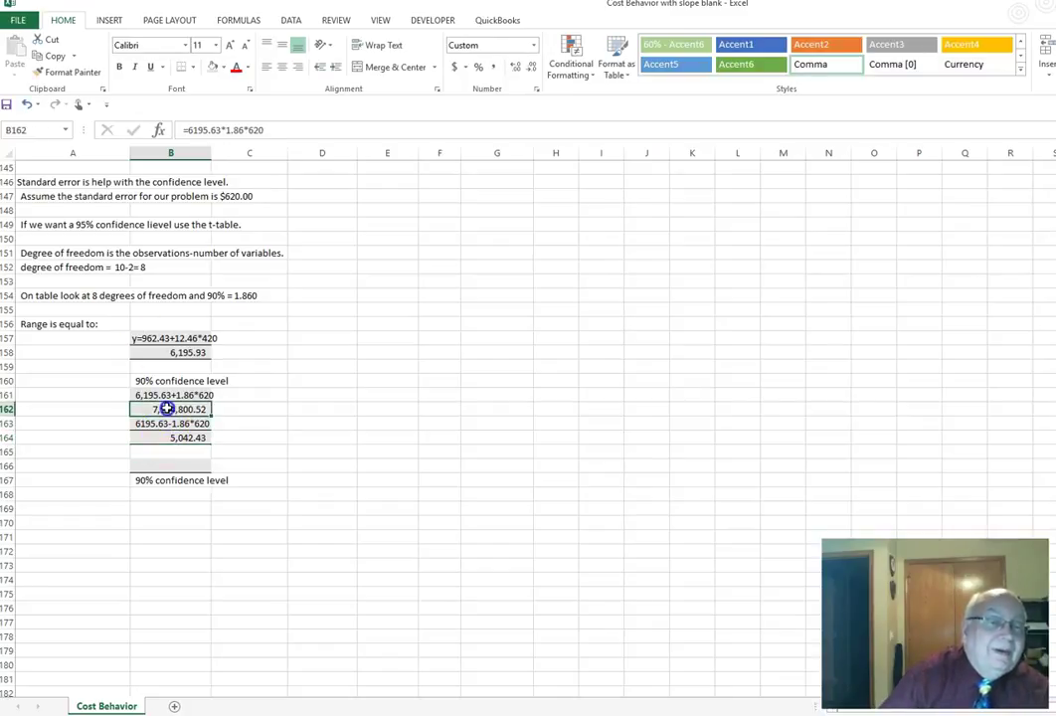
left_click(225, 130)
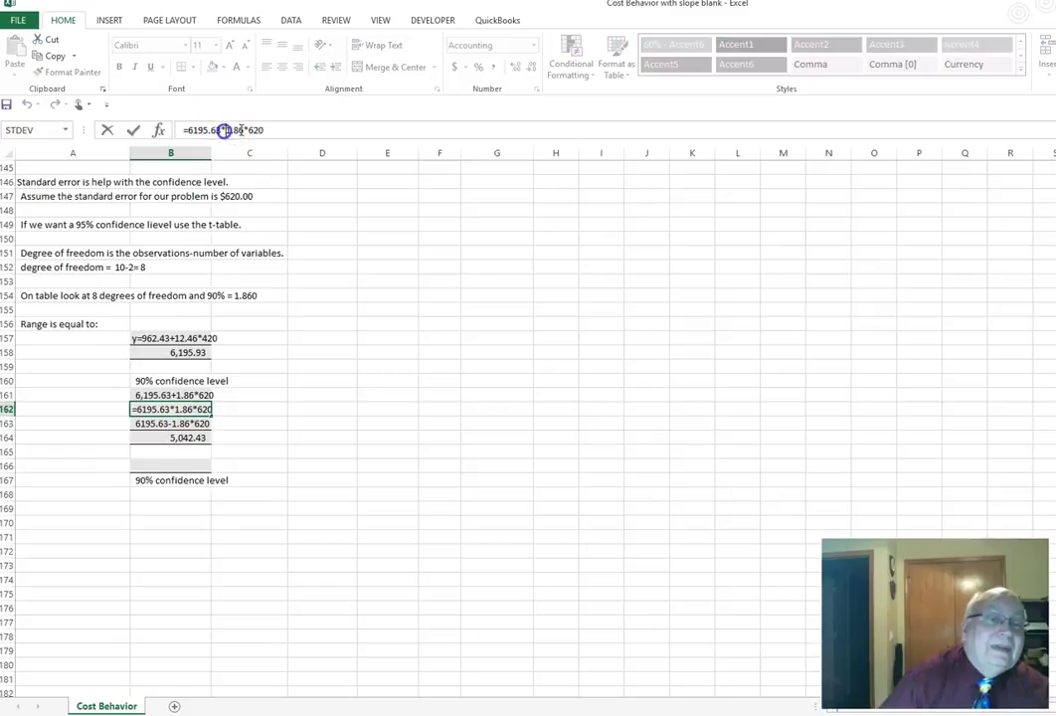
key("BackSpace")
type("+")
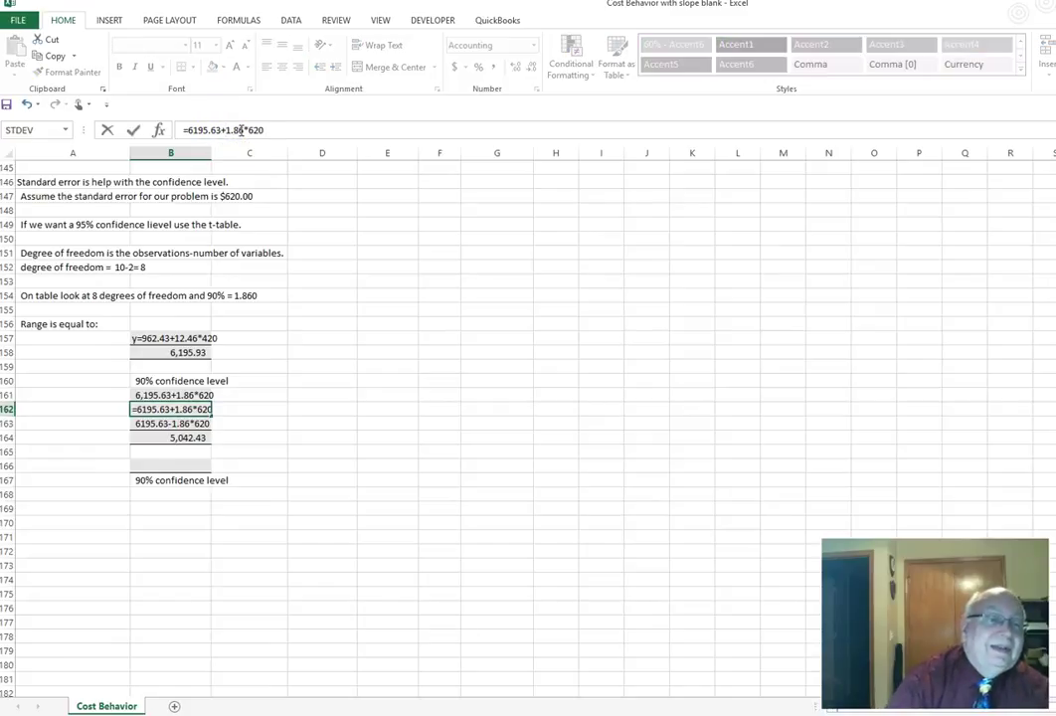
key("Return")
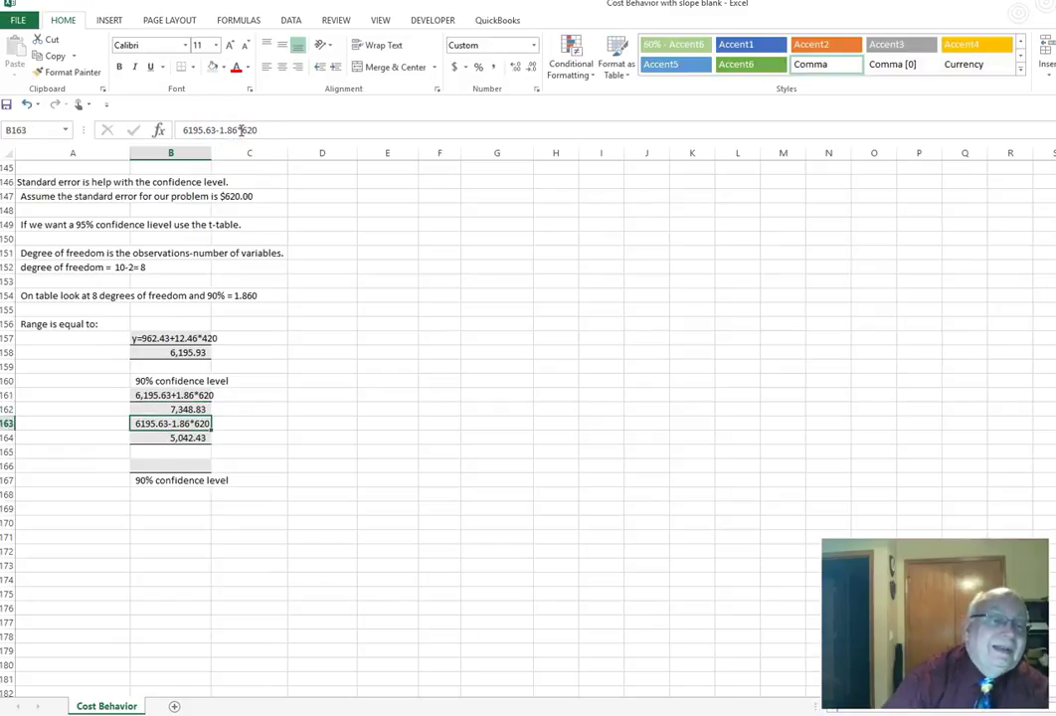
- Enter the 90% confidence range as the text 7,348.83-5042.43 in cell B166, above the confidence level label
left_click(154, 409)
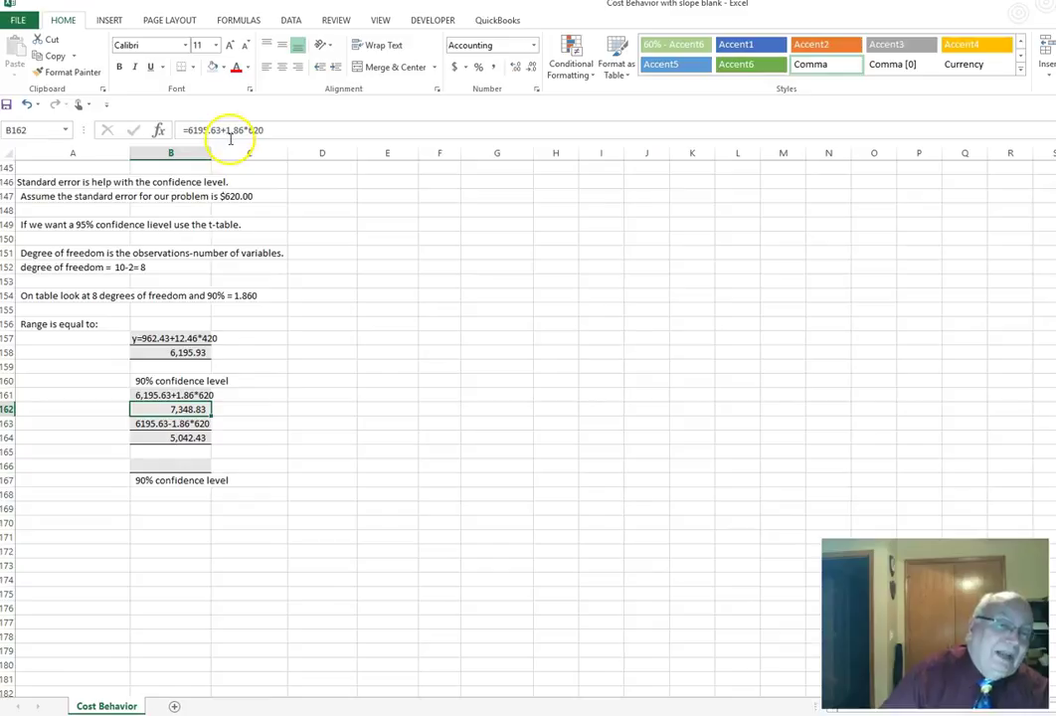
left_click(172, 426)
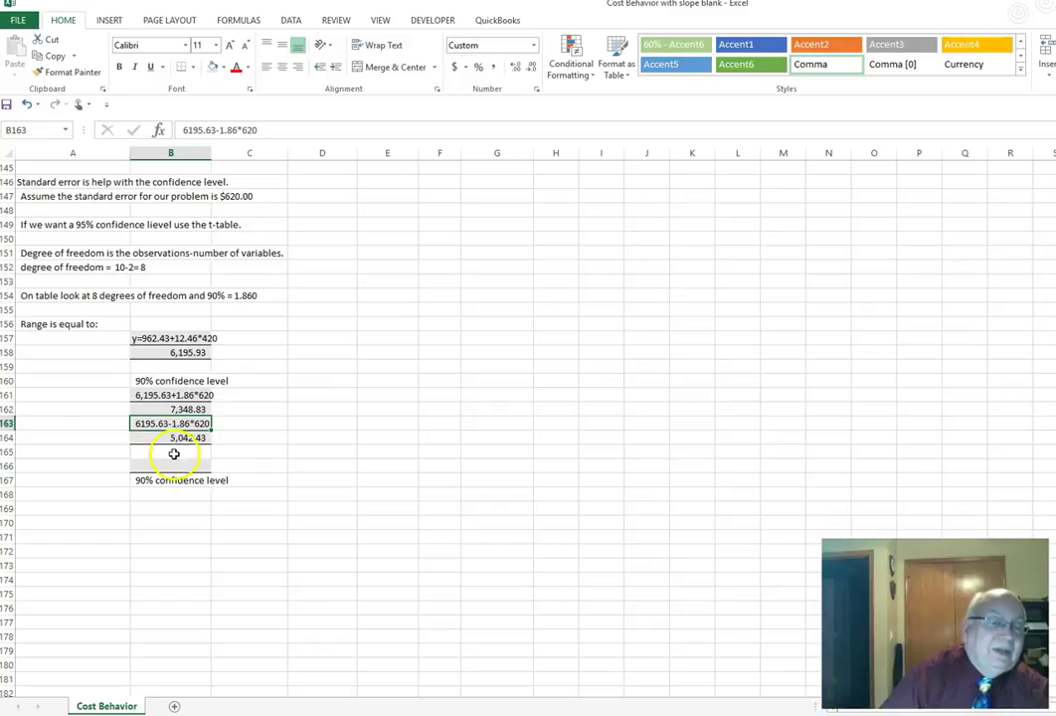
left_click(169, 463)
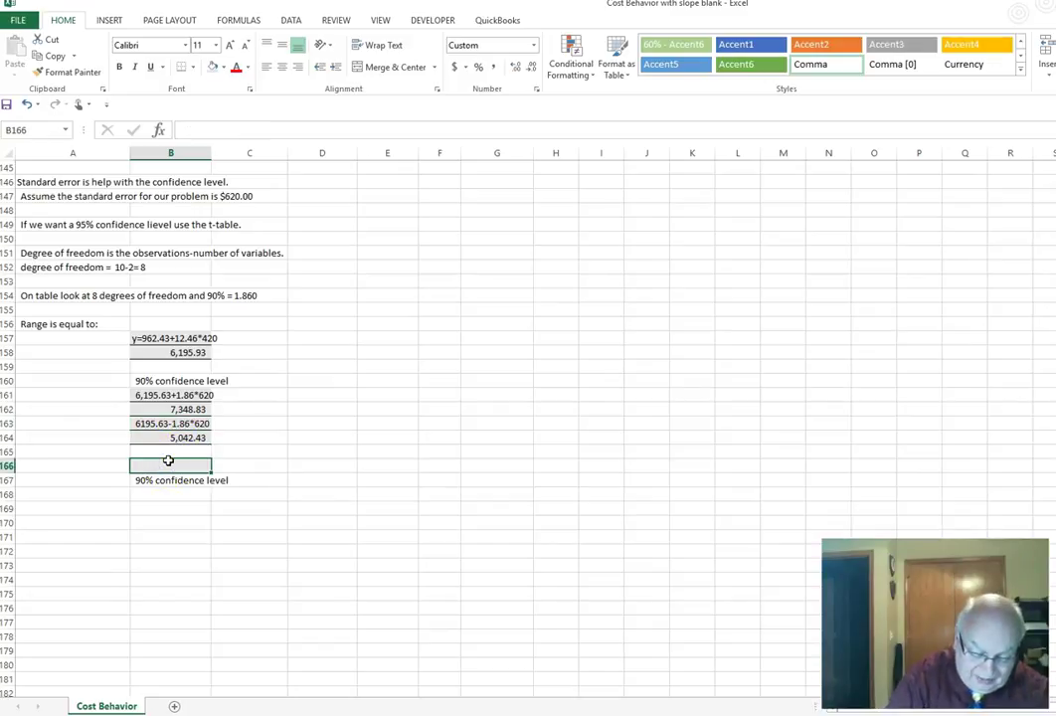
type("7,348.83")
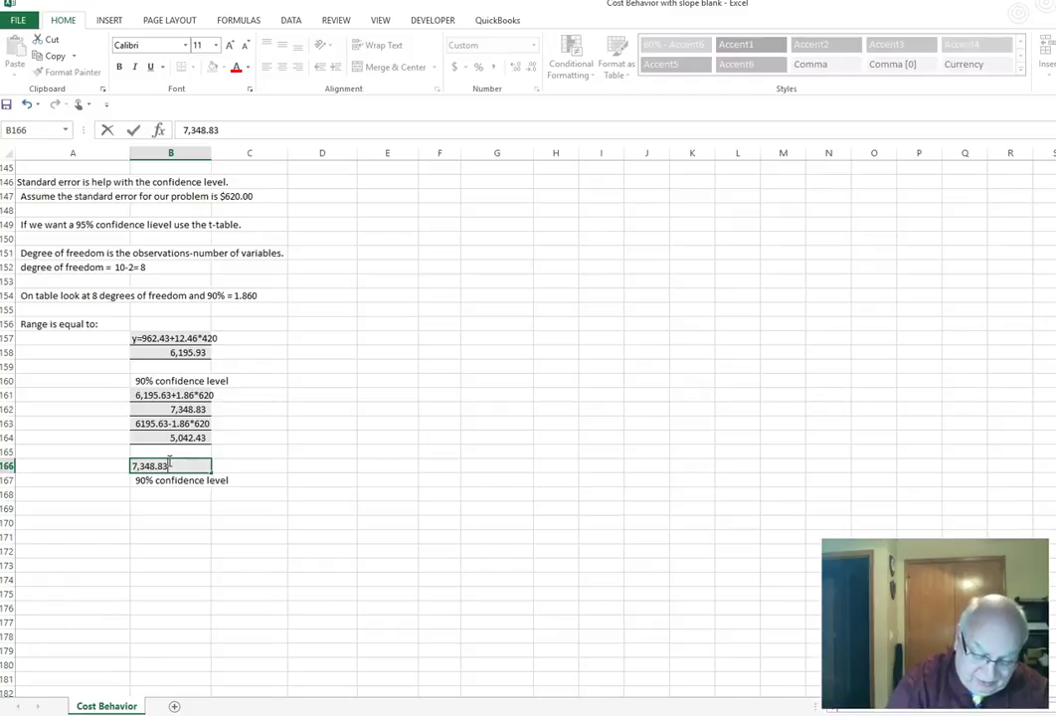
type(".43")
key("Return")
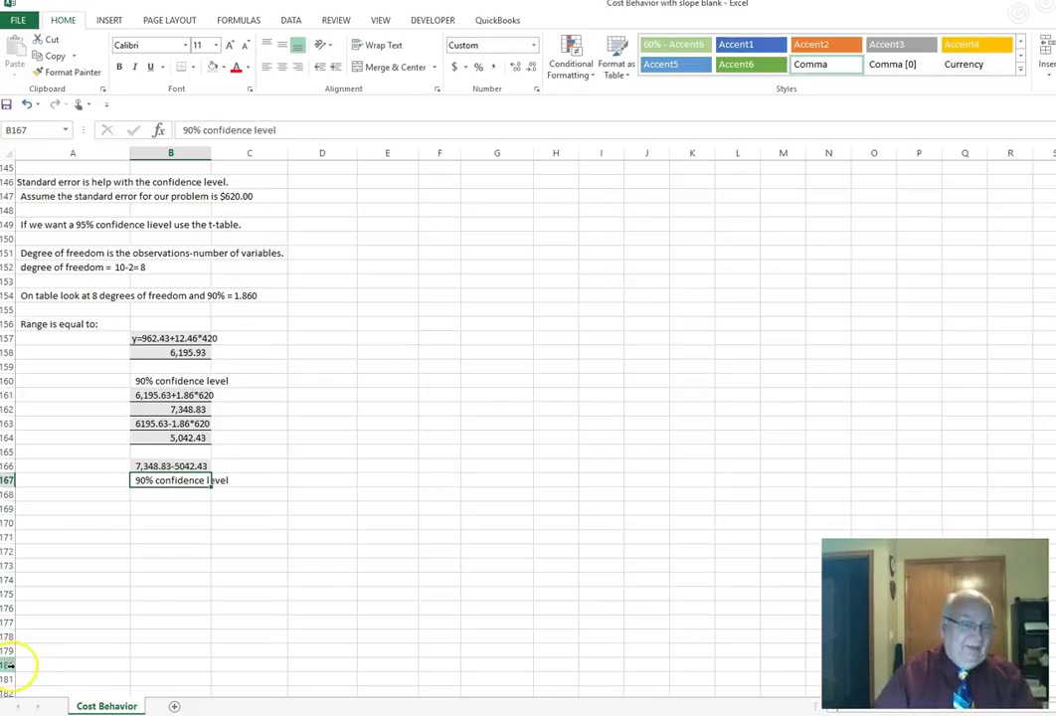
- Add the missing thousands comma to the range's second number in cell B166 so it reads 7,348.83-5,042.43
scroll(149, 572, "up", 1)
left_click(151, 567)
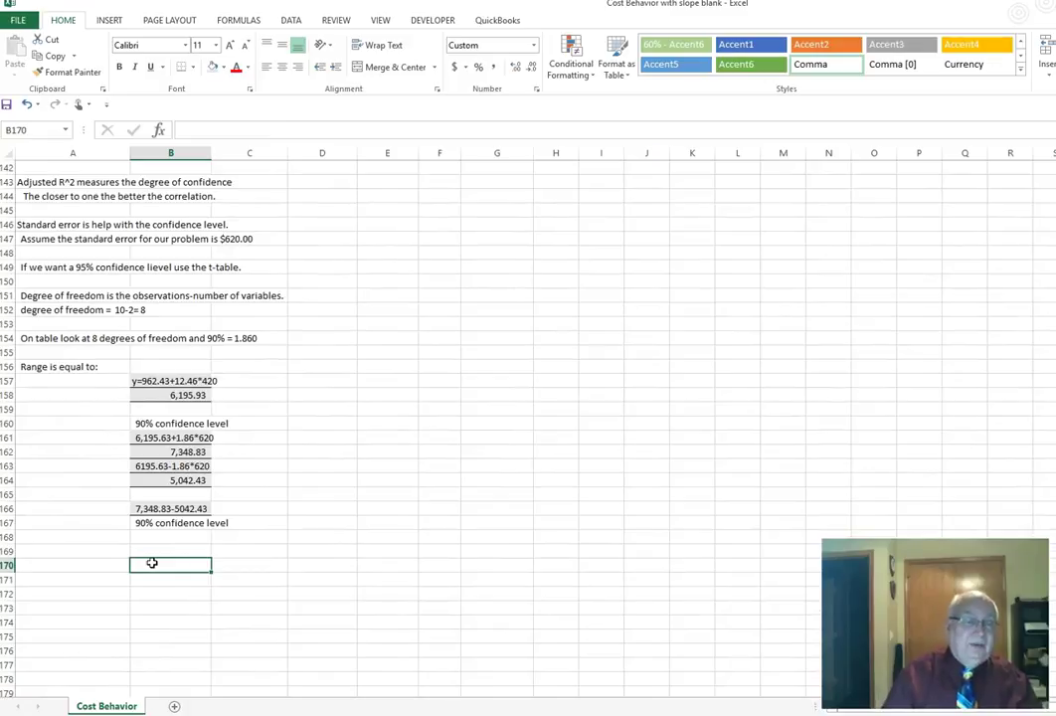
left_click(181, 510)
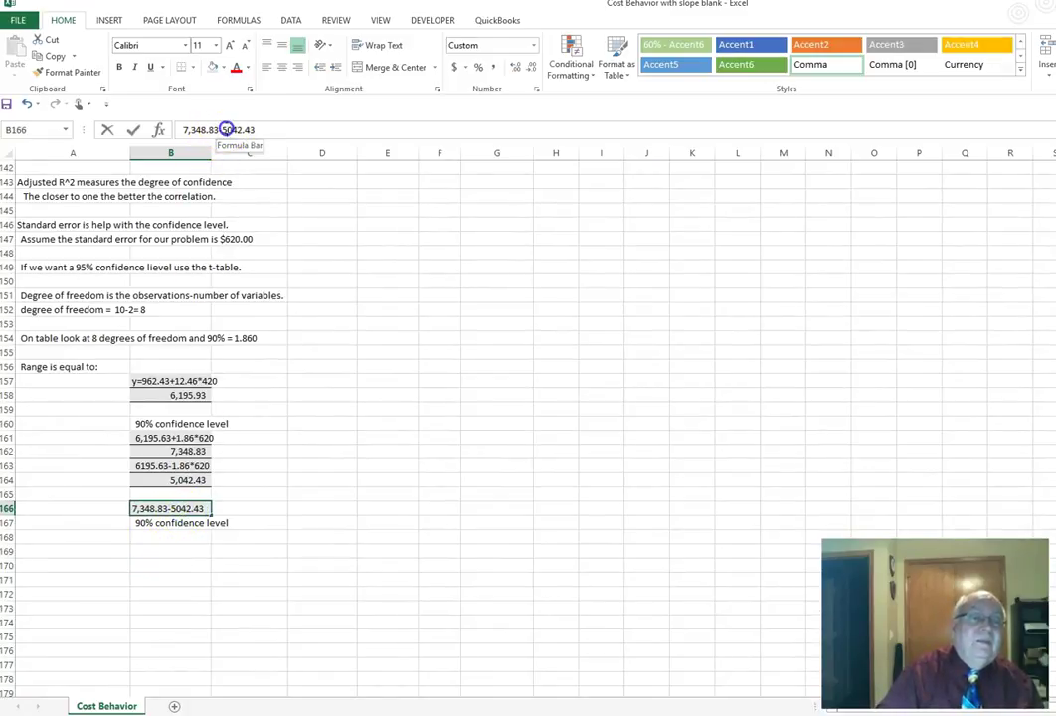
left_click(224, 130)
type(",")
key("Return")
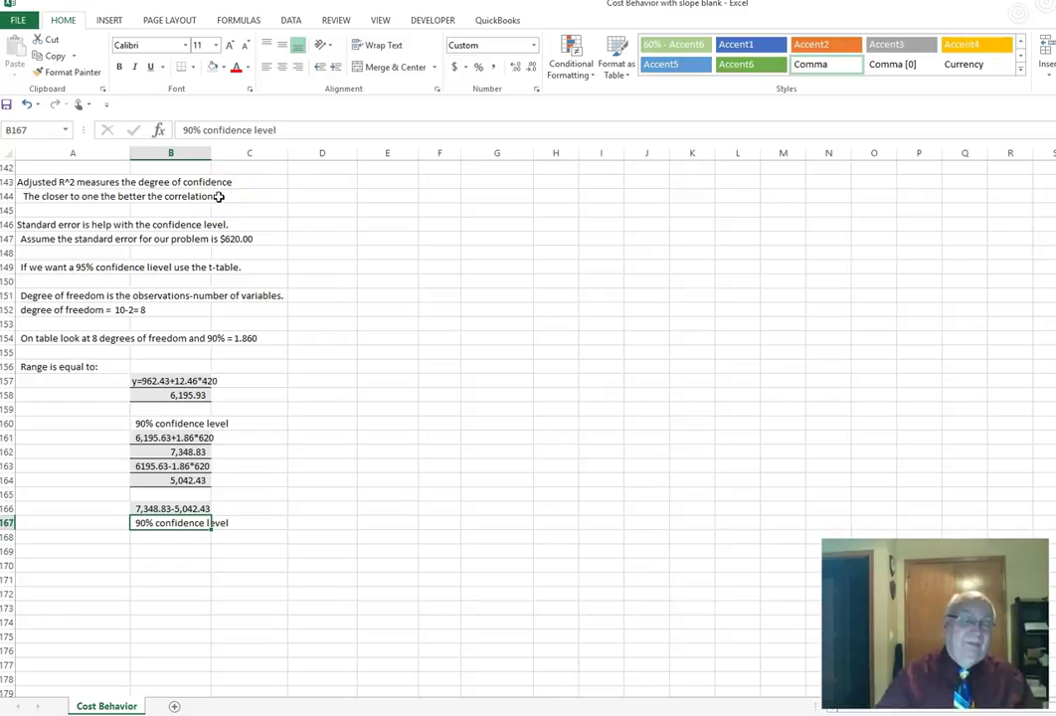
left_click(153, 540)
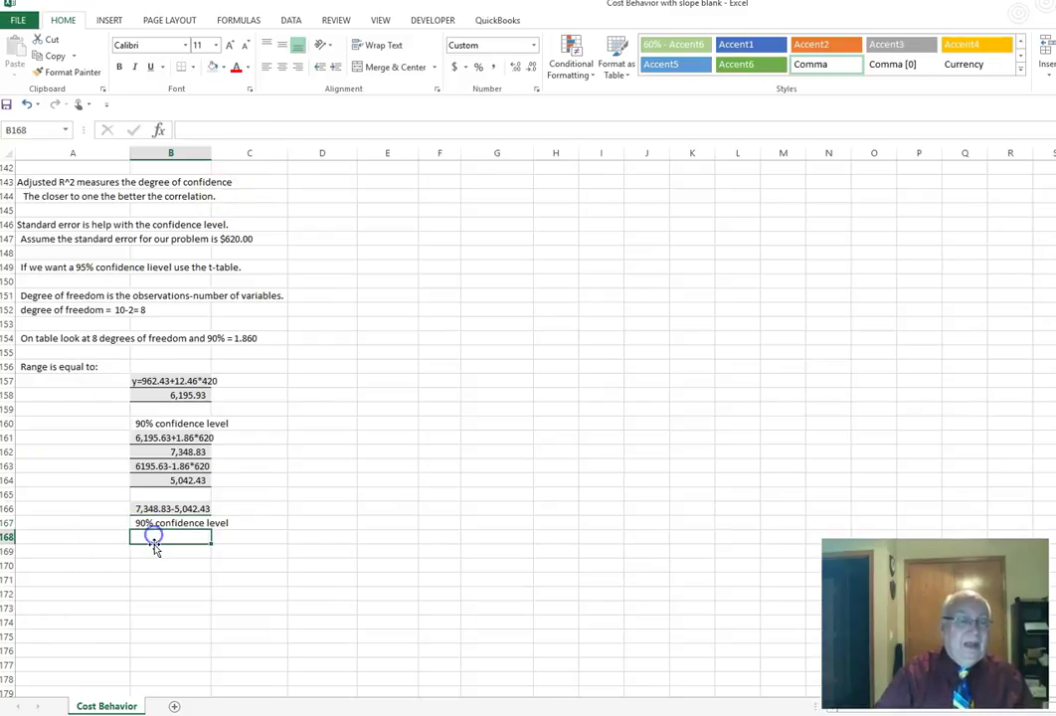